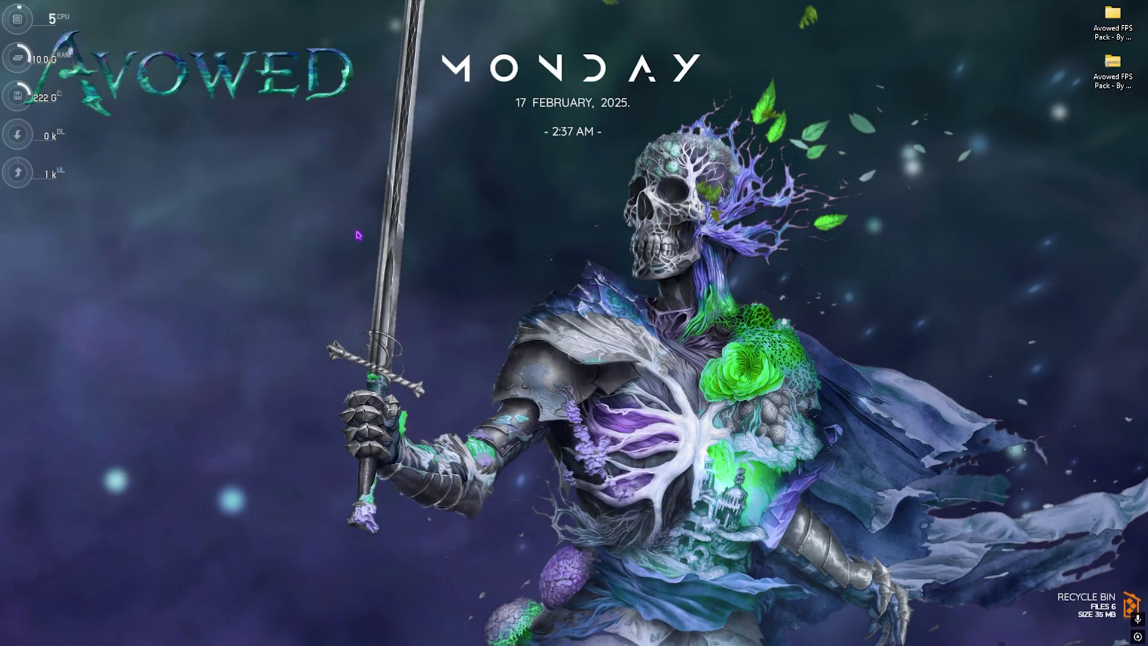
Launch the Settings app by searching 'settings' from the Start menu
key(super)
text(settings)
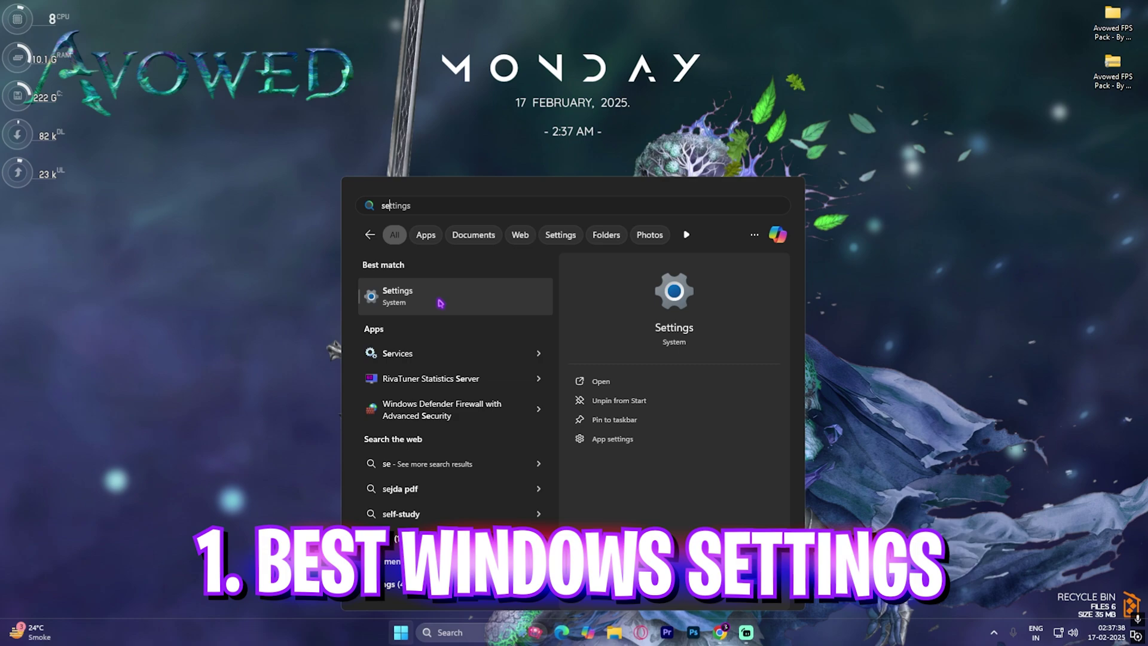
click(441, 298)
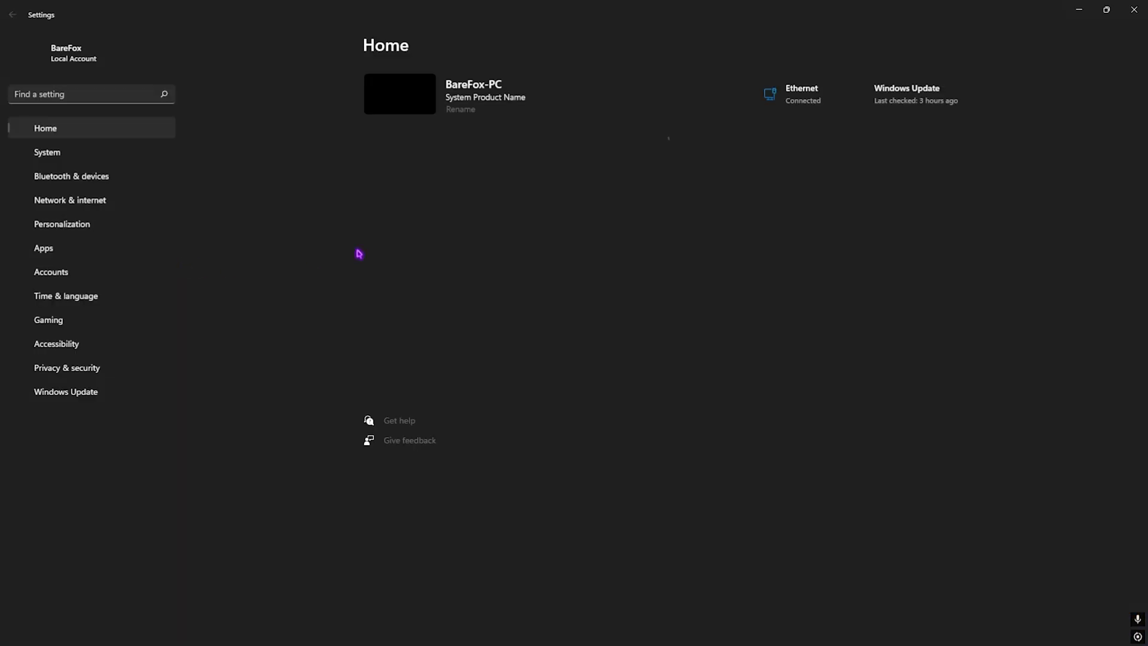
Under Gaming, confirm the Game Bar controller shortcut is Off and Game Mode is On
click(59, 322)
click(502, 89)
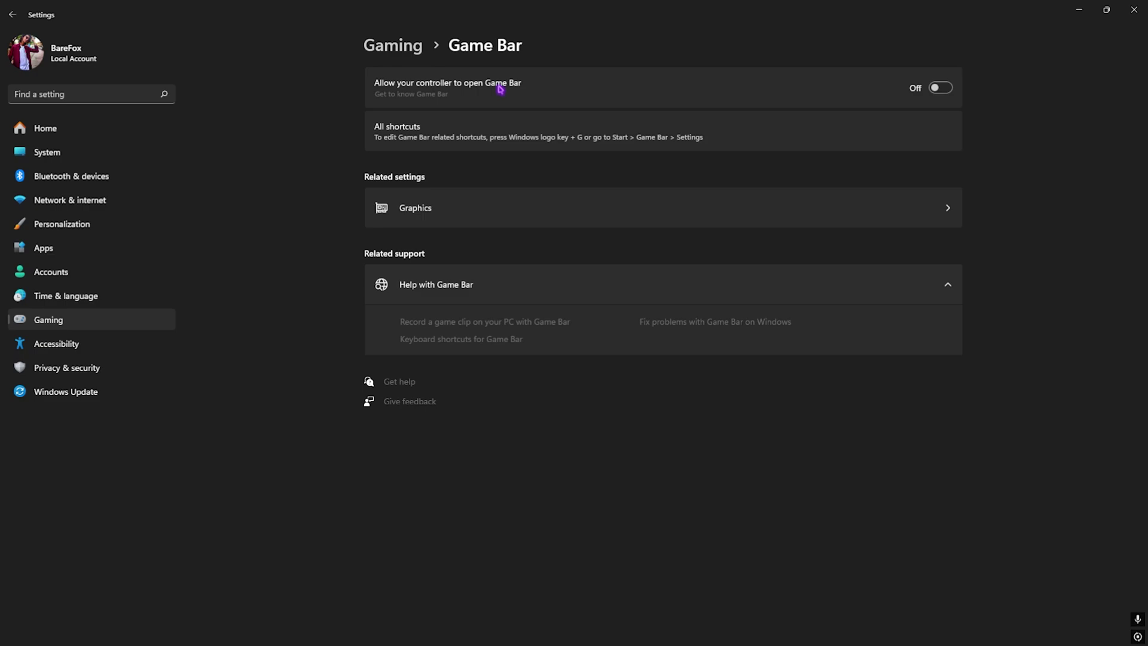
click(390, 54)
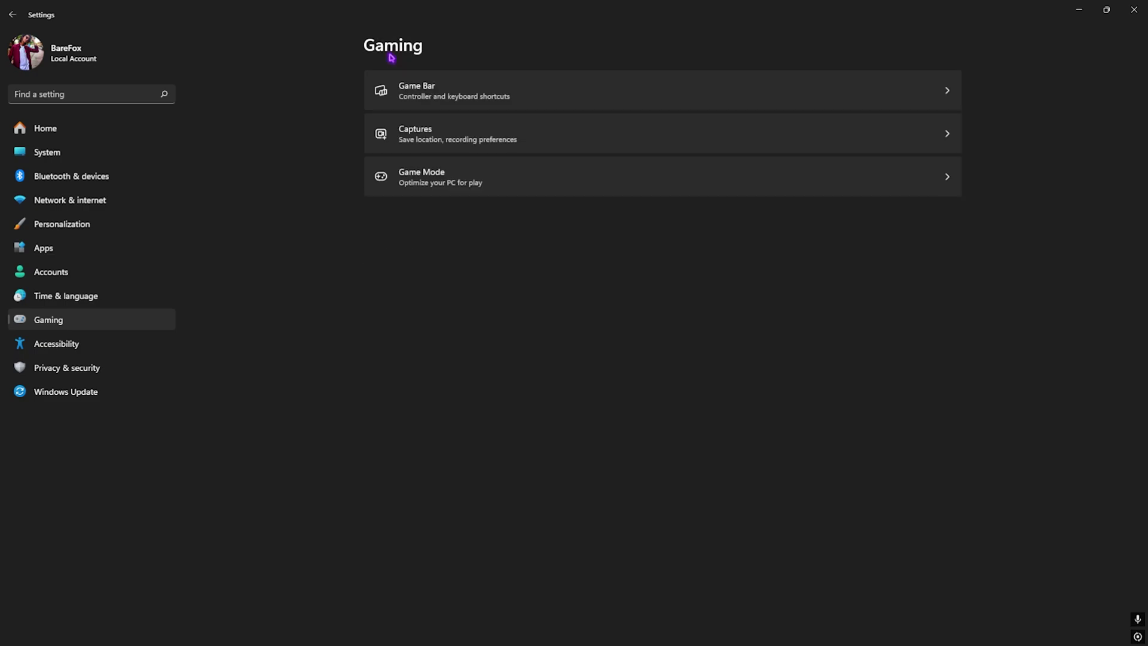
click(441, 190)
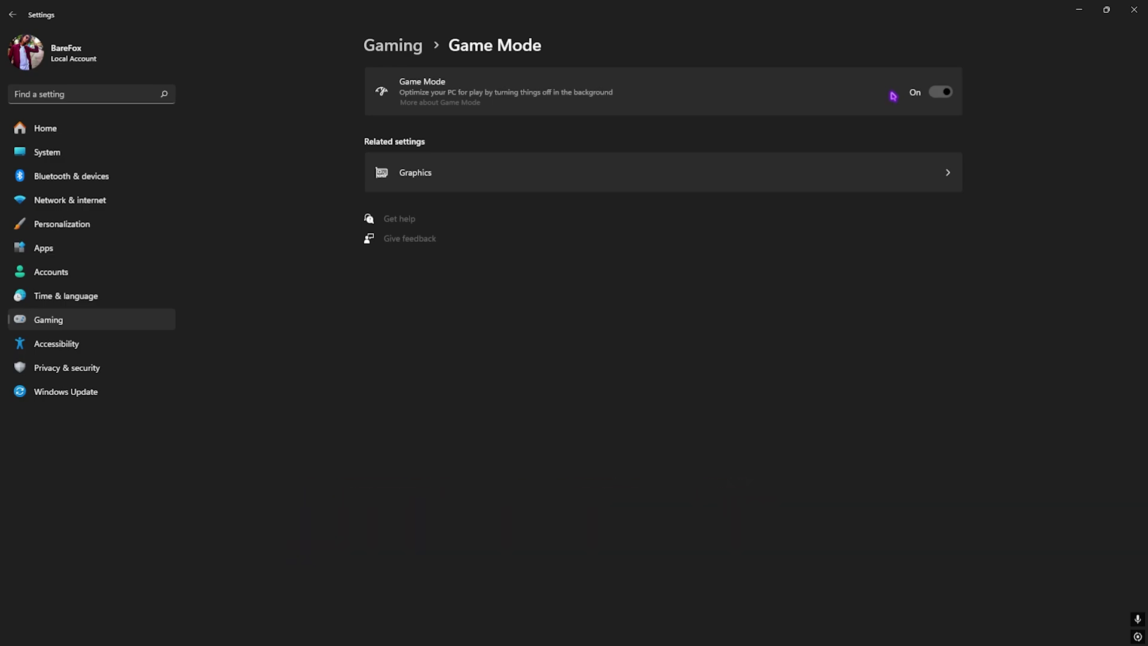
Review the default graphics toggles (GPU scheduling on, variable refresh rate off) and return to the Graphics app list
click(433, 180)
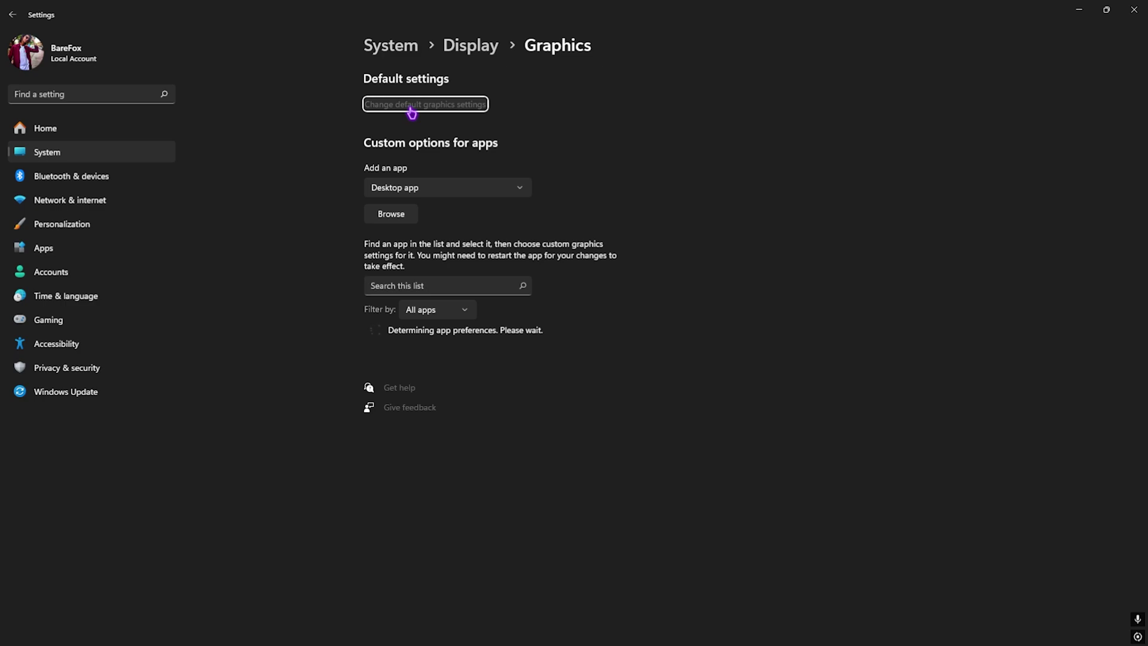
click(412, 106)
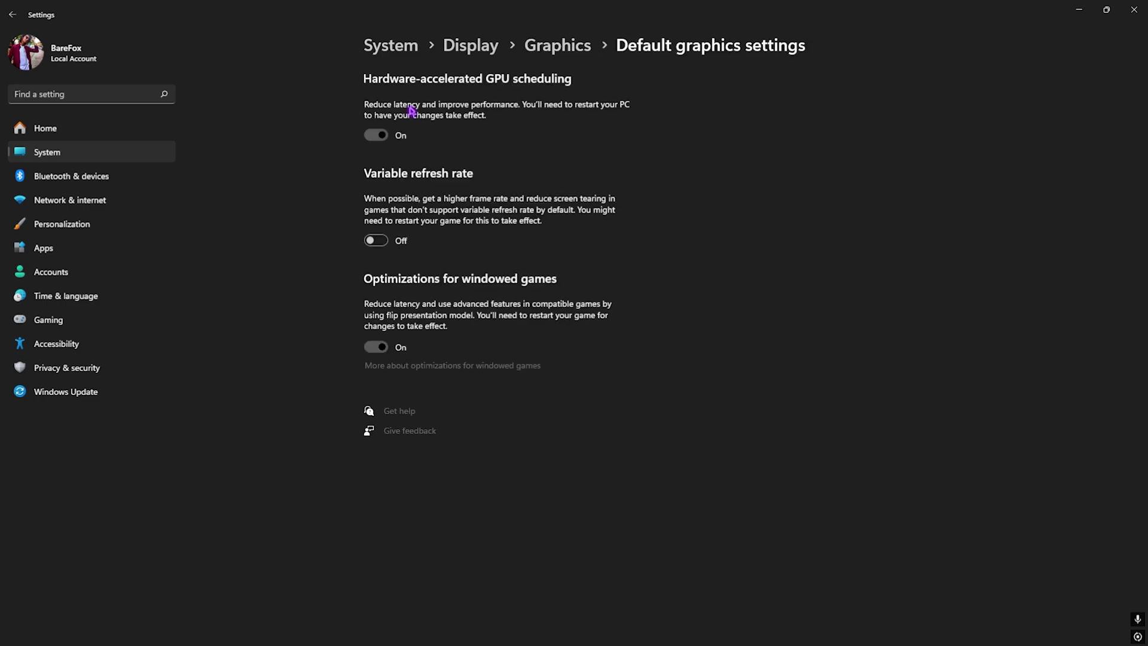
click(558, 46)
click(399, 218)
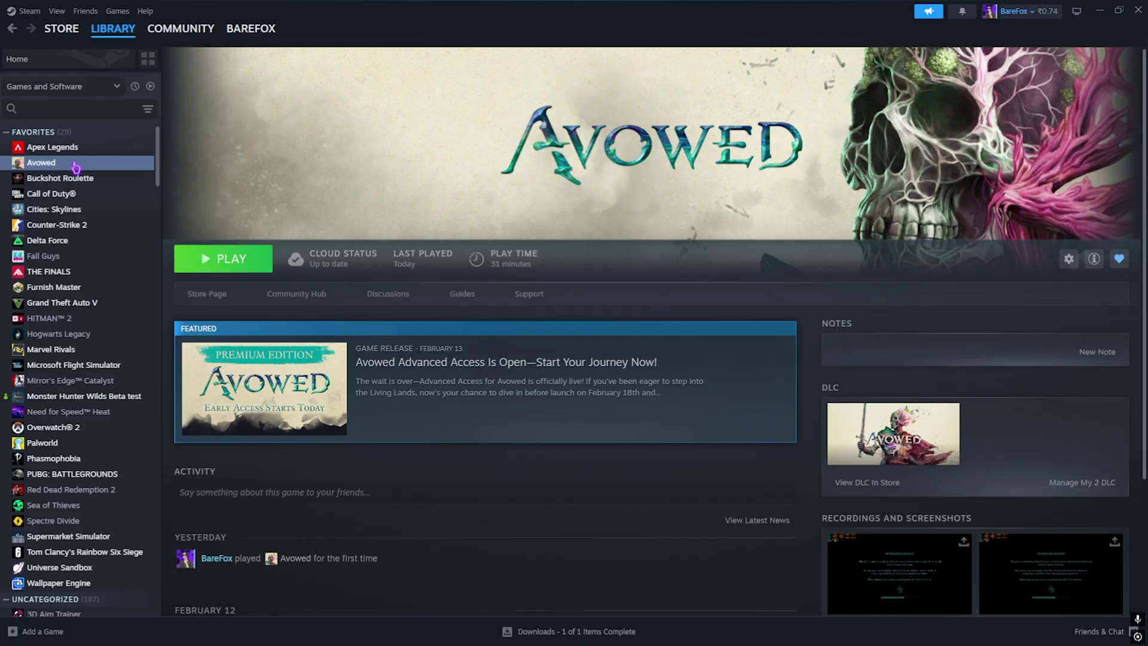
Open Avowed's local files from Steam and copy the path X:\SteamLibrary\steamapps\common\Avowed, then close Explorer
right_click(76, 167)
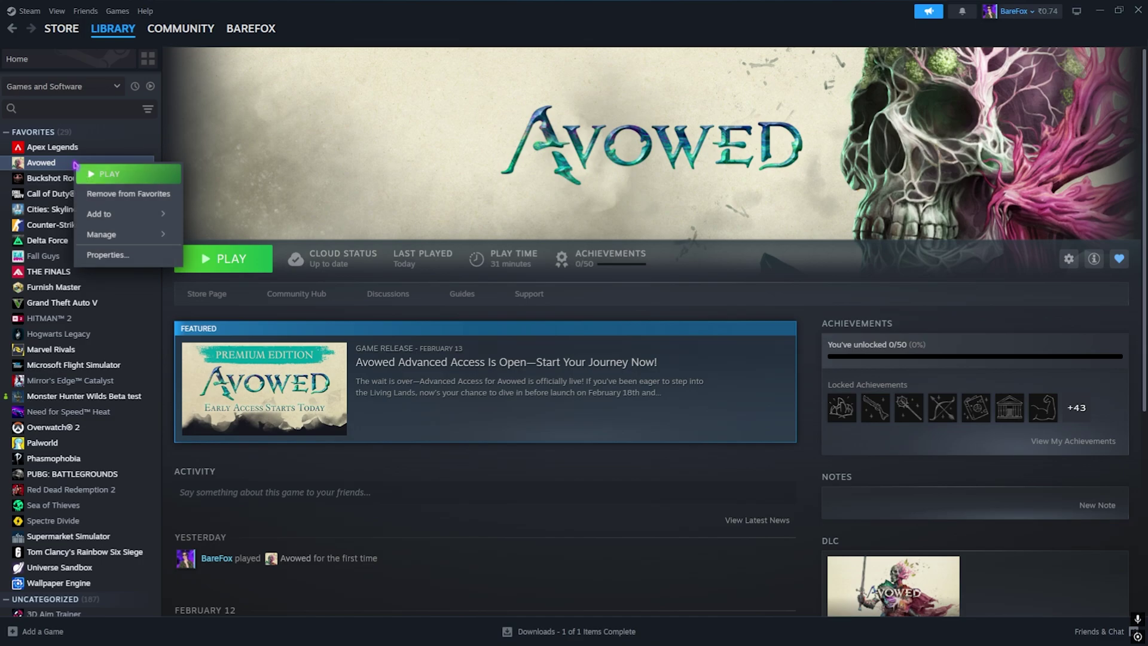
mouse_move(103, 235)
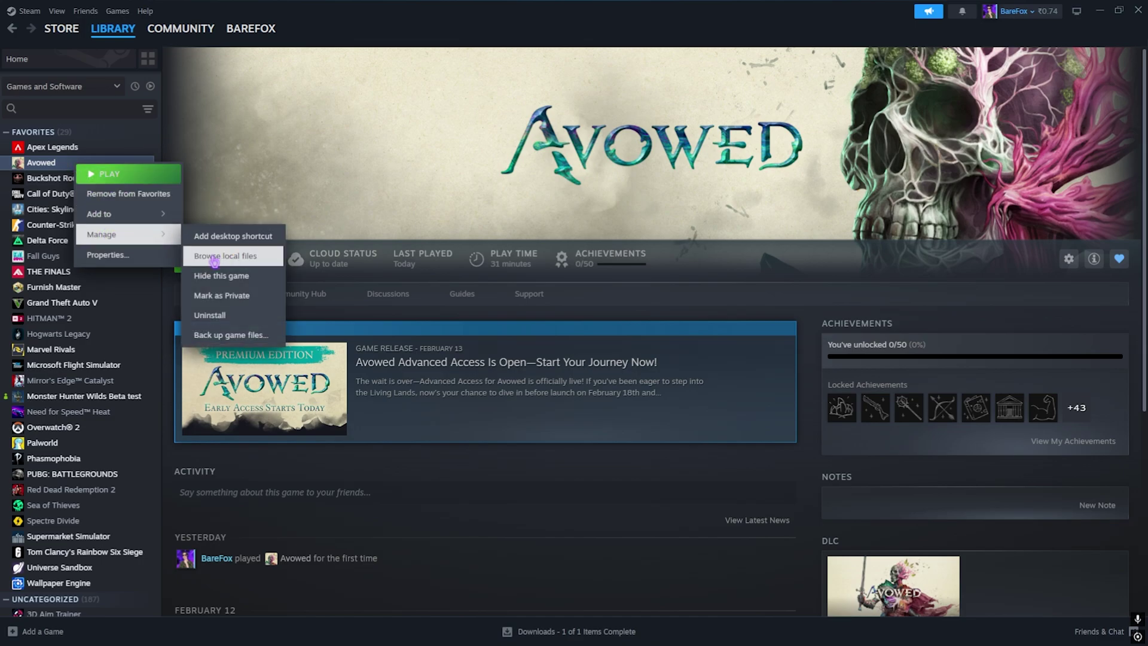
click(214, 262)
click(584, 44)
key(ctrl+c)
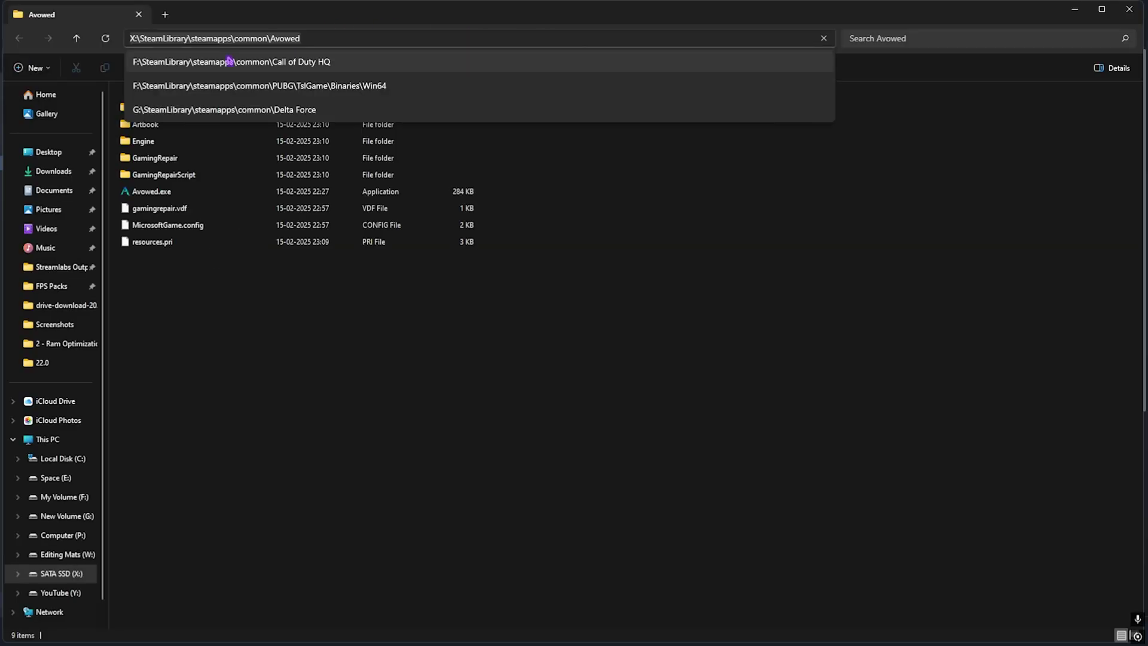
click(1074, 10)
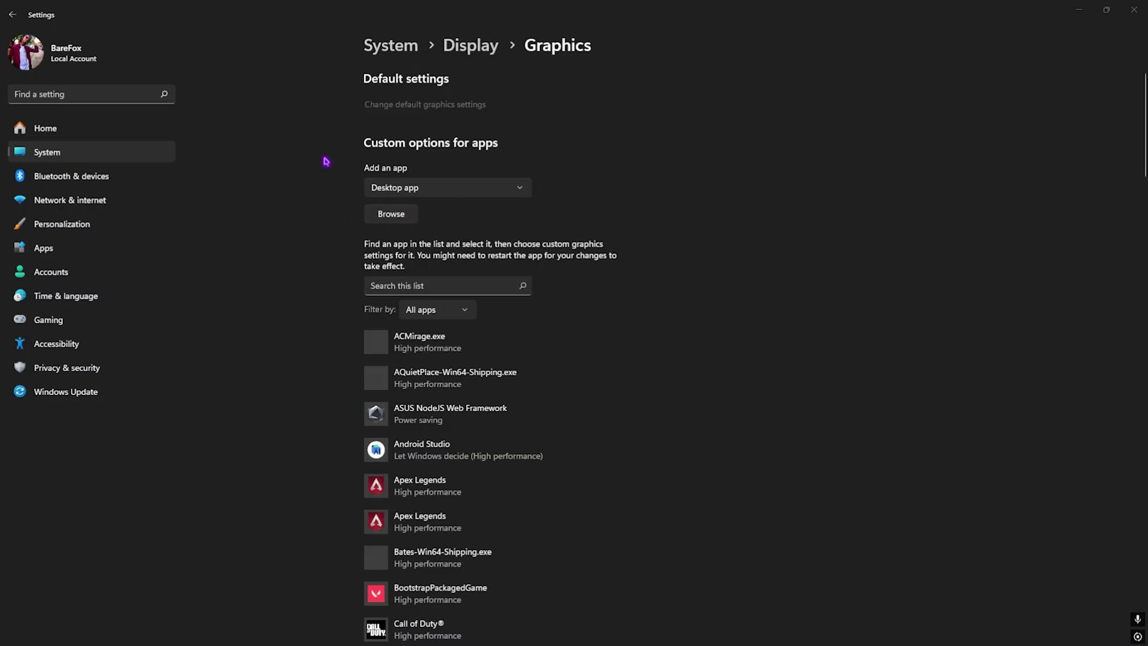
Browse from the pasted Avowed path into Alabama\Binaries\Win64 and select Avowed-Win64-Shipping.exe
click(391, 213)
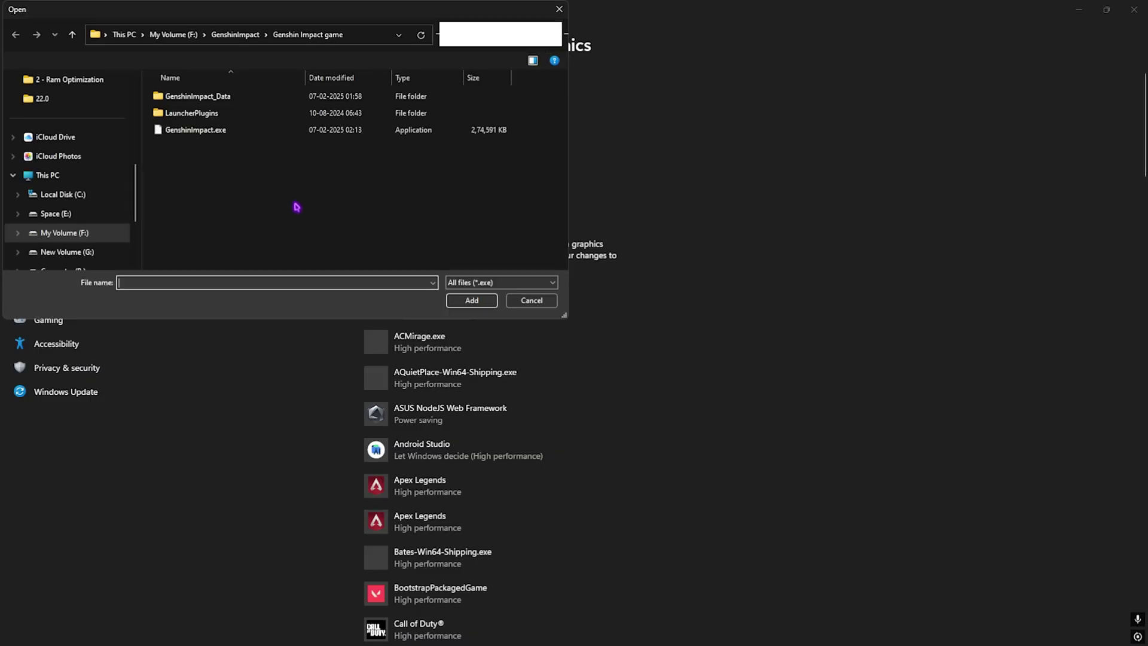
click(354, 37)
key(ctrl+v)
key(Return)
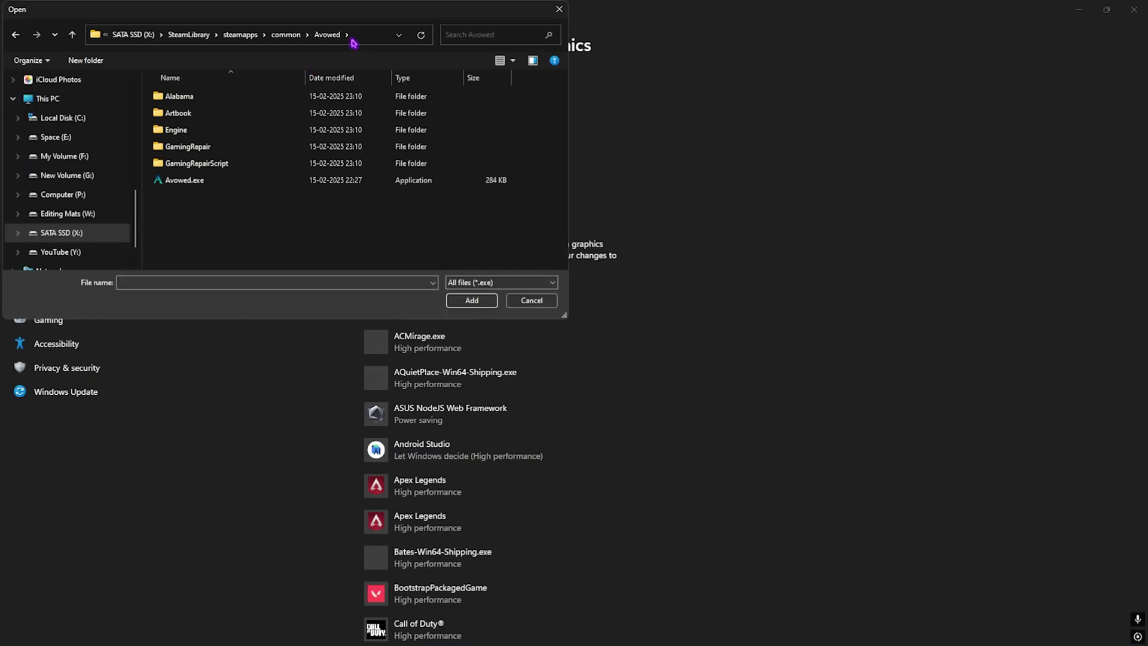
double_click(179, 97)
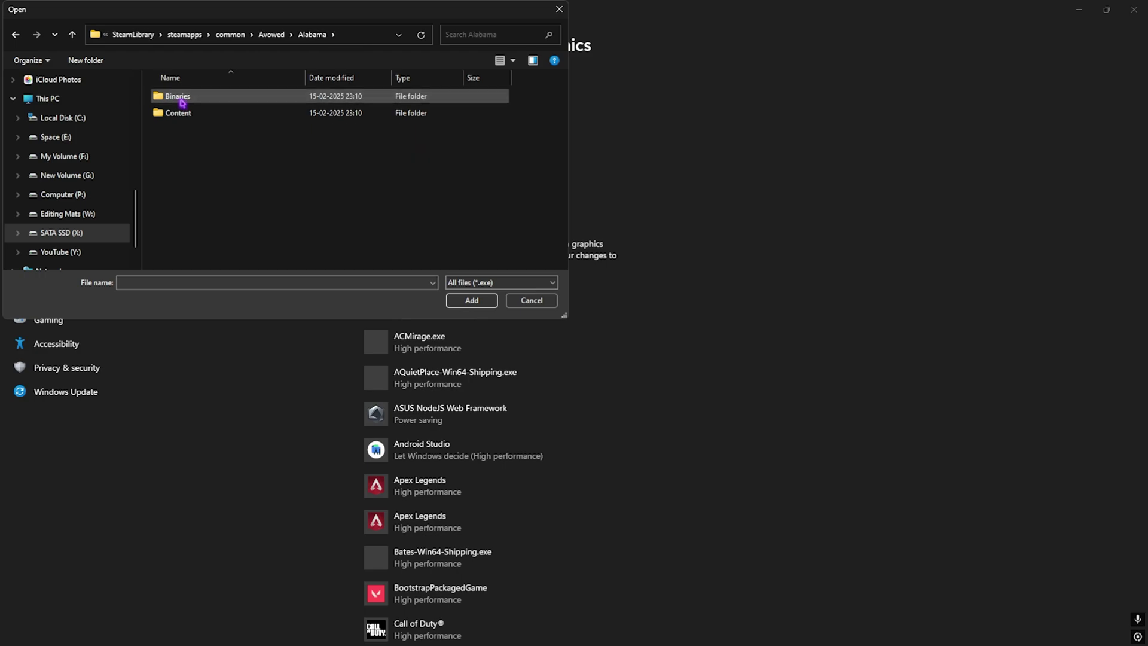
double_click(199, 100)
double_click(197, 98)
click(239, 114)
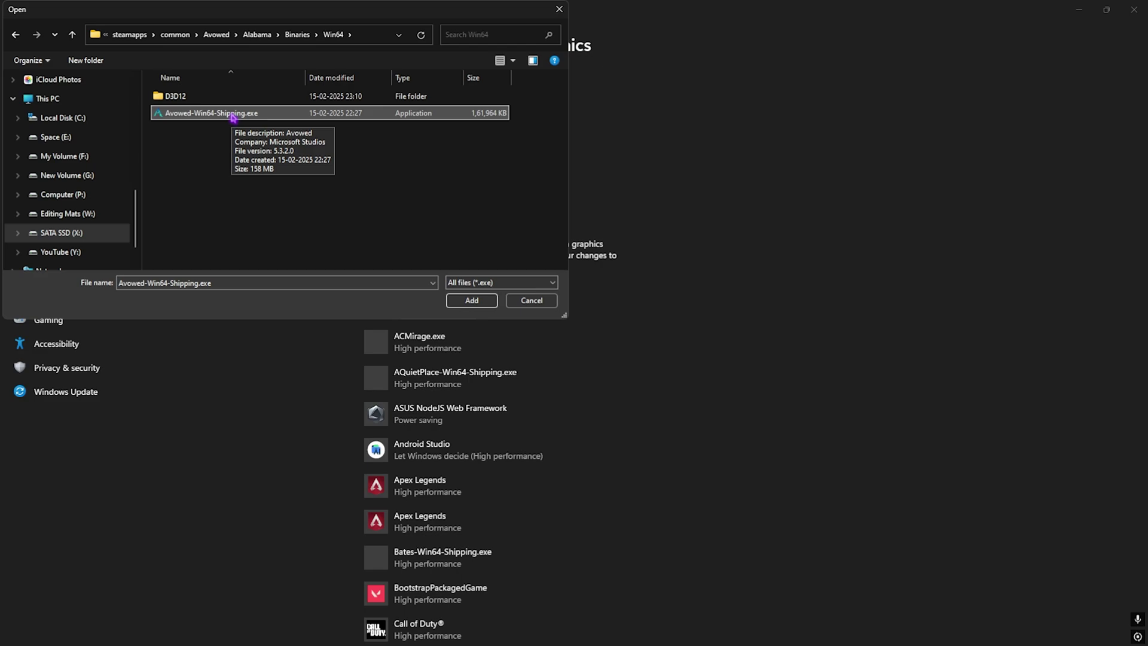
Add the executable to the graphics list and save its preference as High performance
click(471, 301)
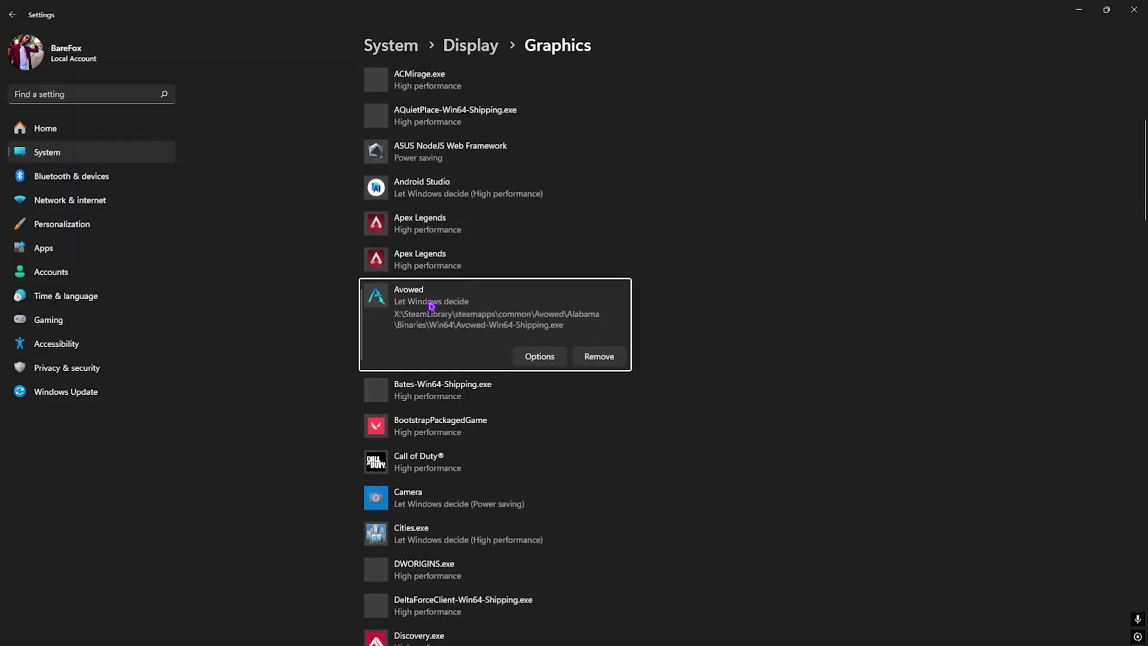
click(534, 357)
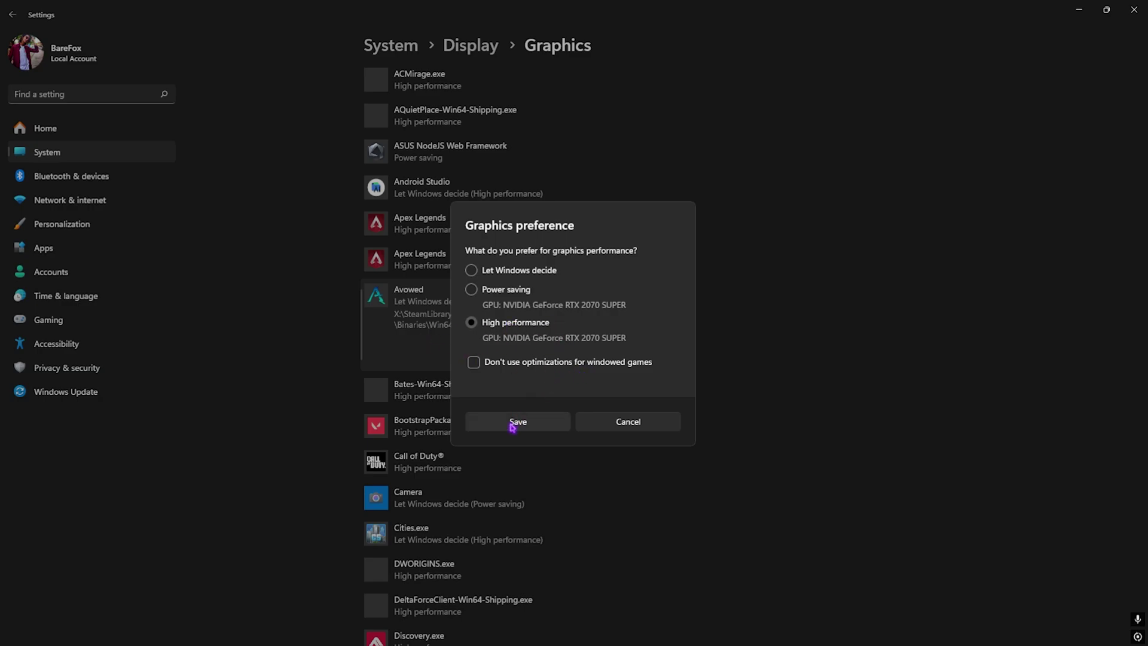
click(515, 422)
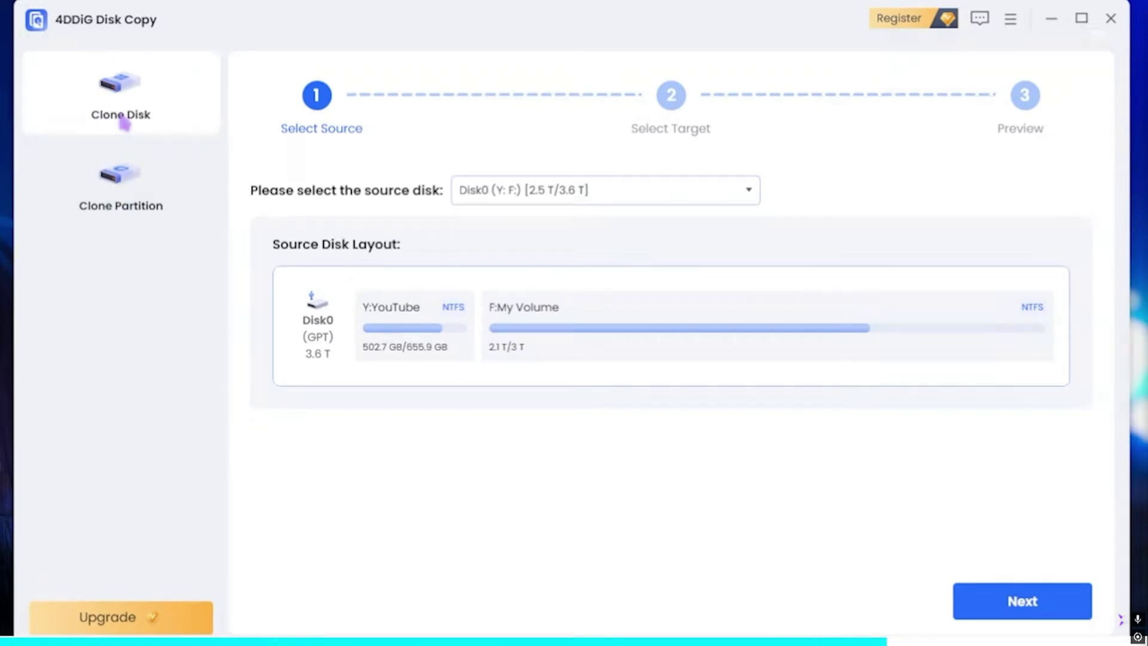
Switch to Clone Partition and back to Clone Disk, keeping Disk1 (X:) as the source
click(126, 178)
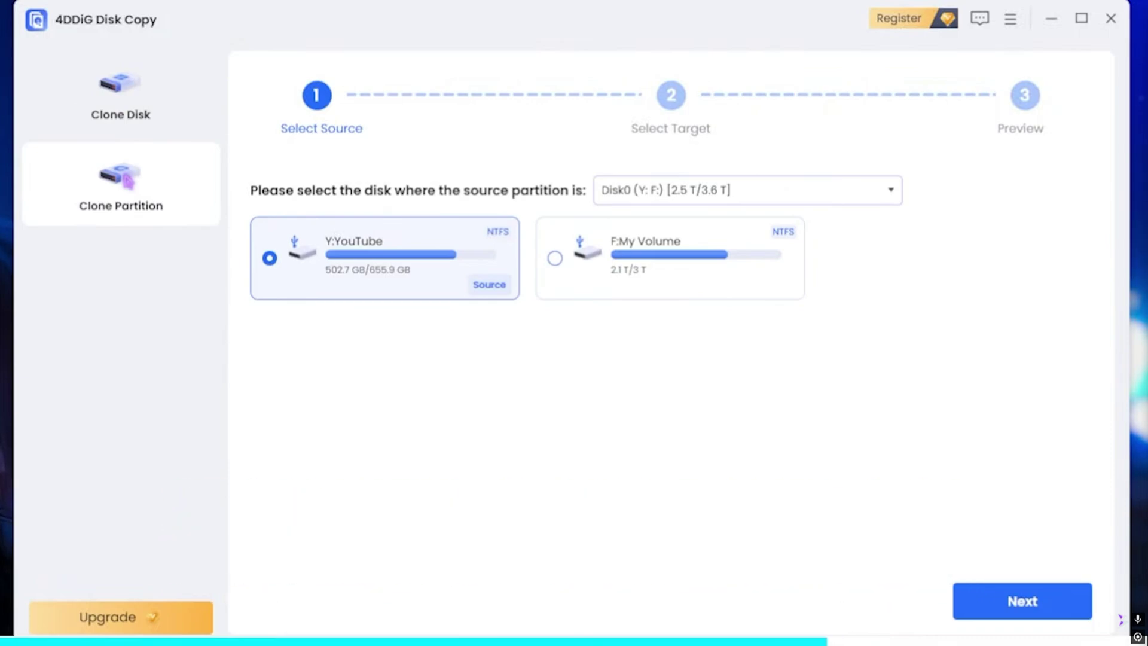
click(121, 95)
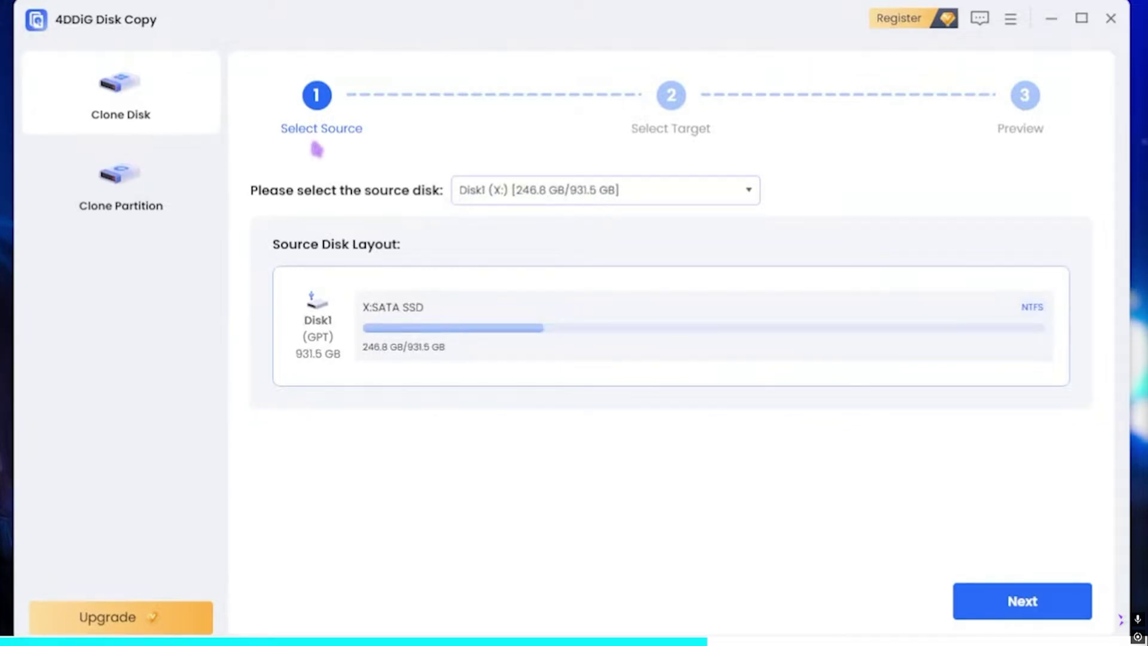
Choose Disk3 as the clone source, continue, and keep Disk0 as the target disk
click(518, 190)
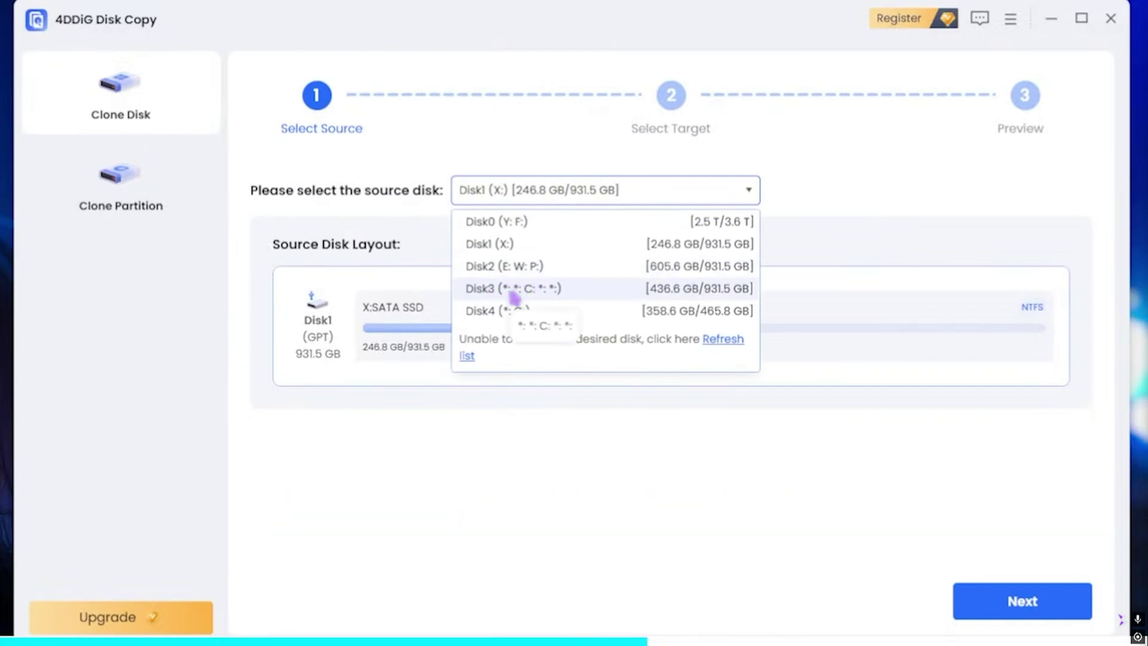
click(555, 293)
click(1024, 609)
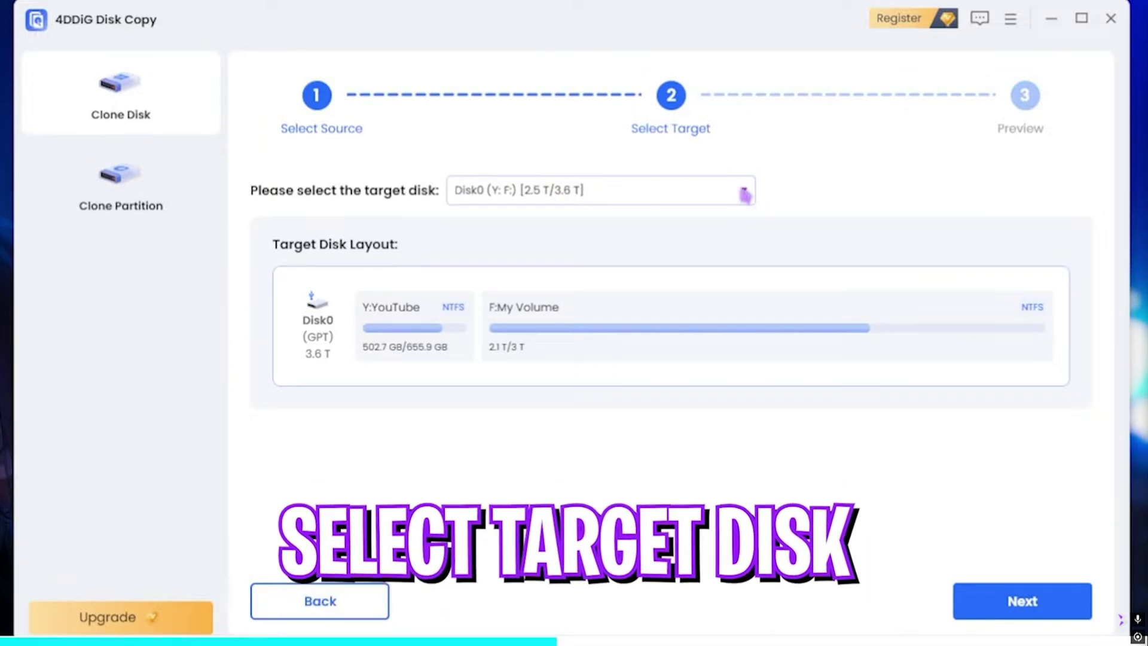
click(598, 198)
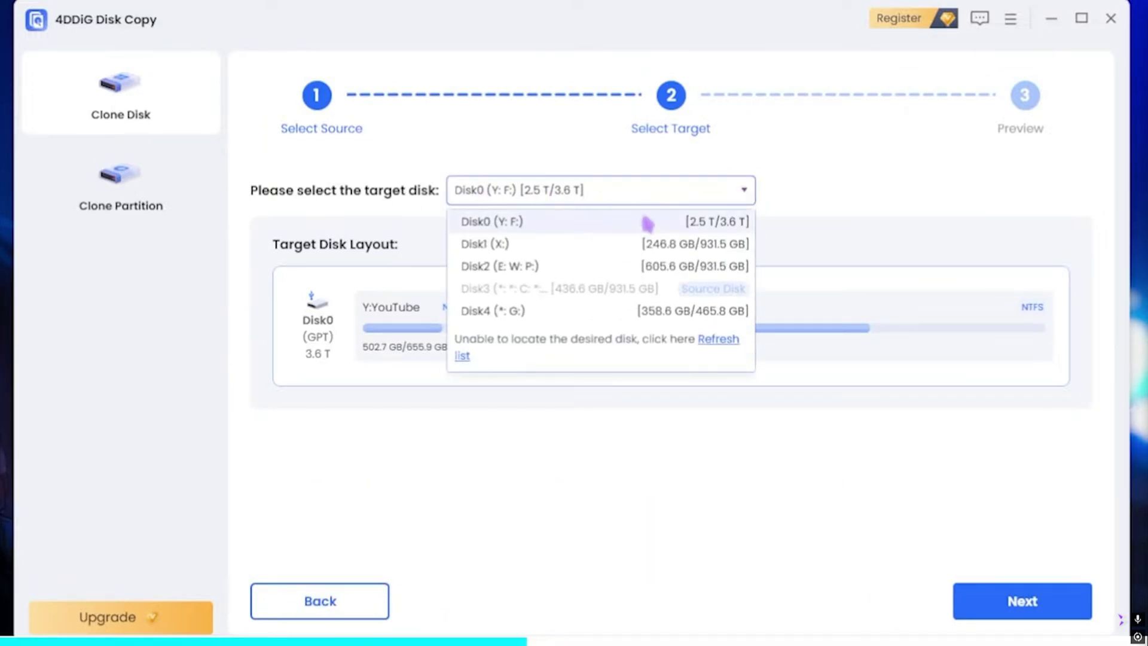
click(620, 225)
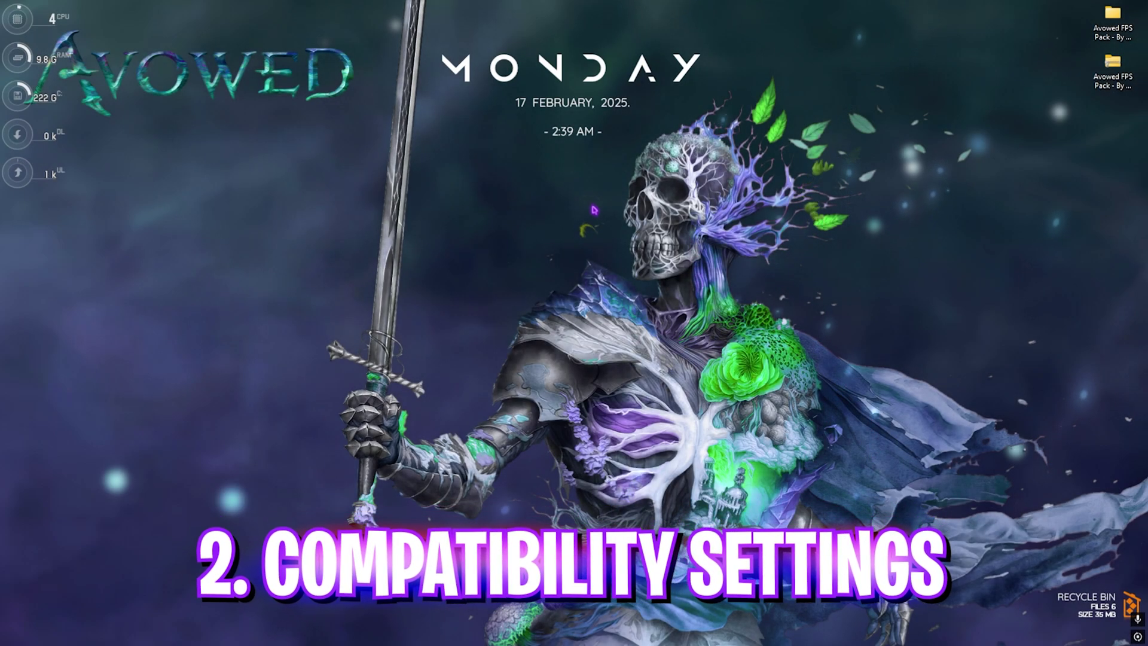
Navigate to Alabama\Binaries\Win64 and select Avowed-Win64-Shipping.exe
key(super)
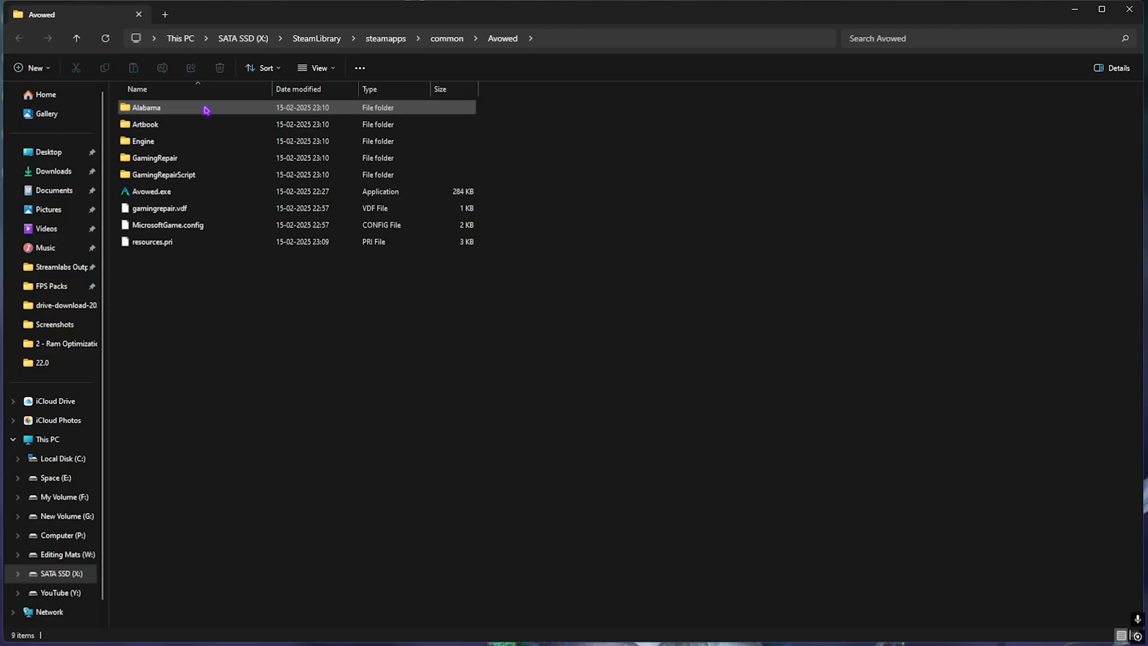
double_click(205, 110)
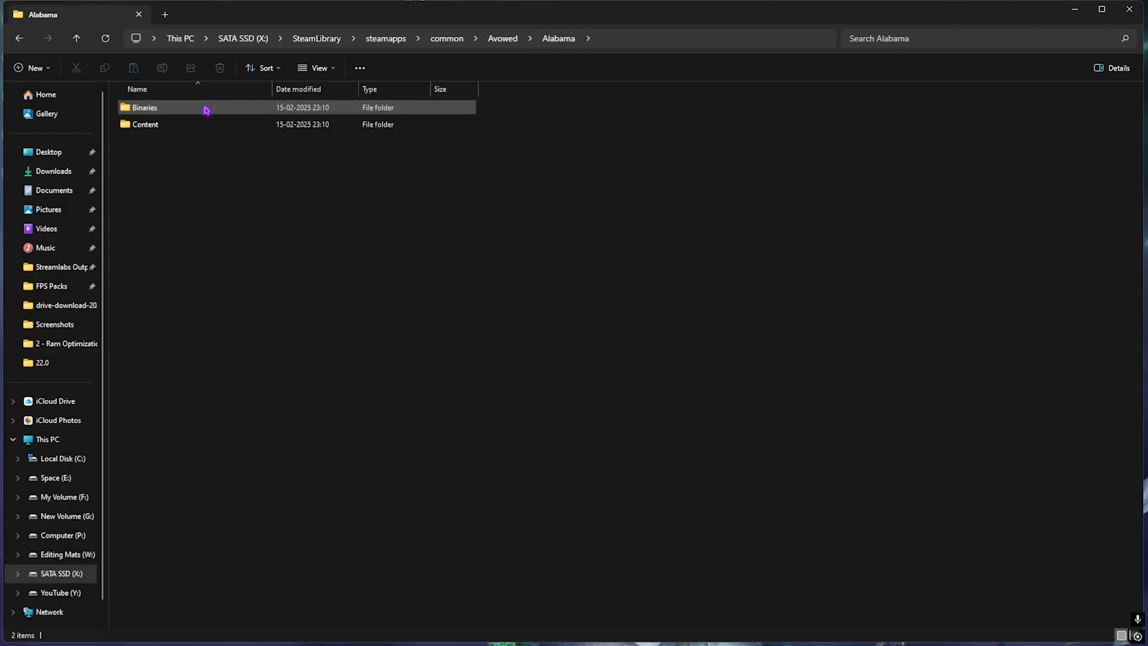
double_click(206, 110)
double_click(206, 110)
click(185, 127)
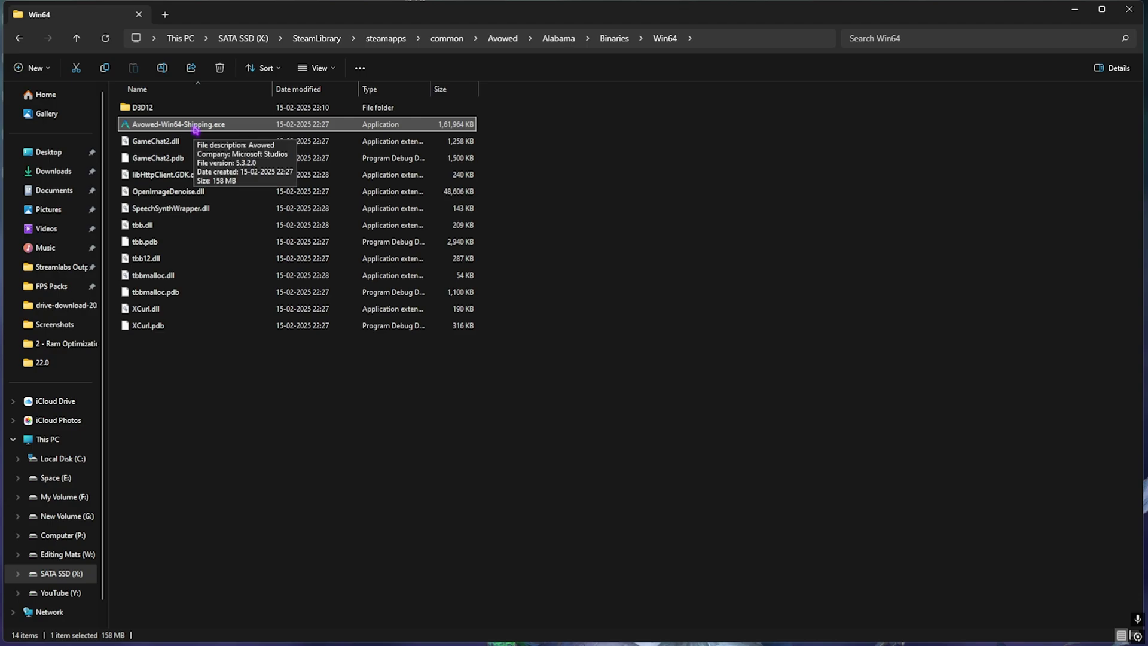
In the exe's Compatibility properties, disable fullscreen optimizations and override DPI scaling to Application
right_click(207, 130)
click(248, 302)
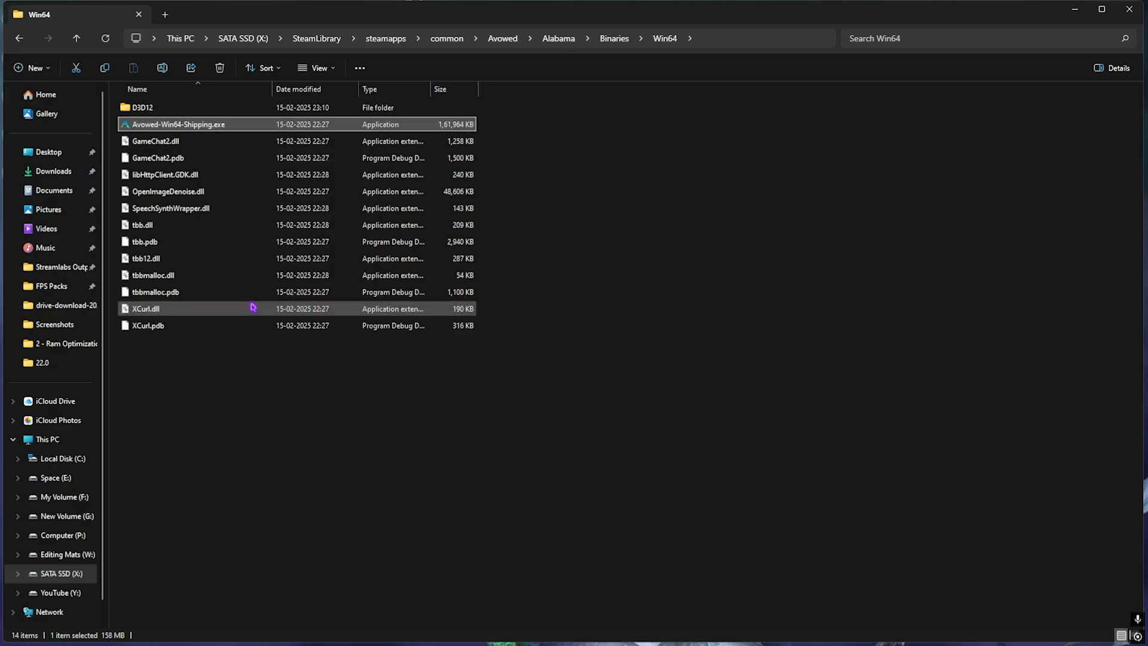
click(265, 158)
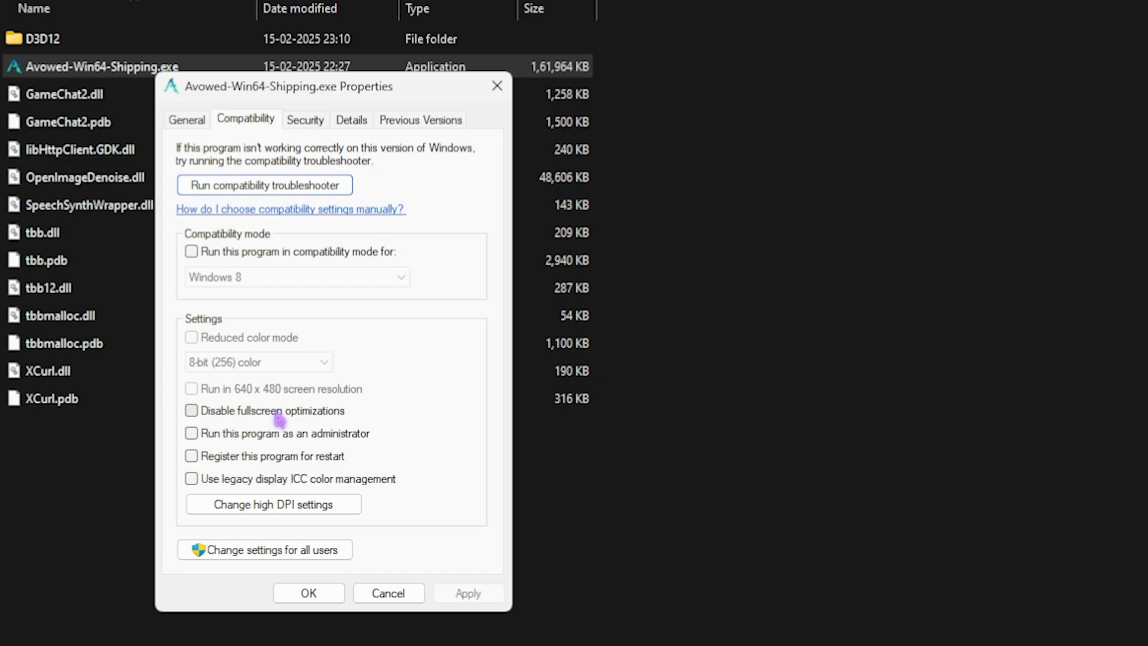
click(279, 333)
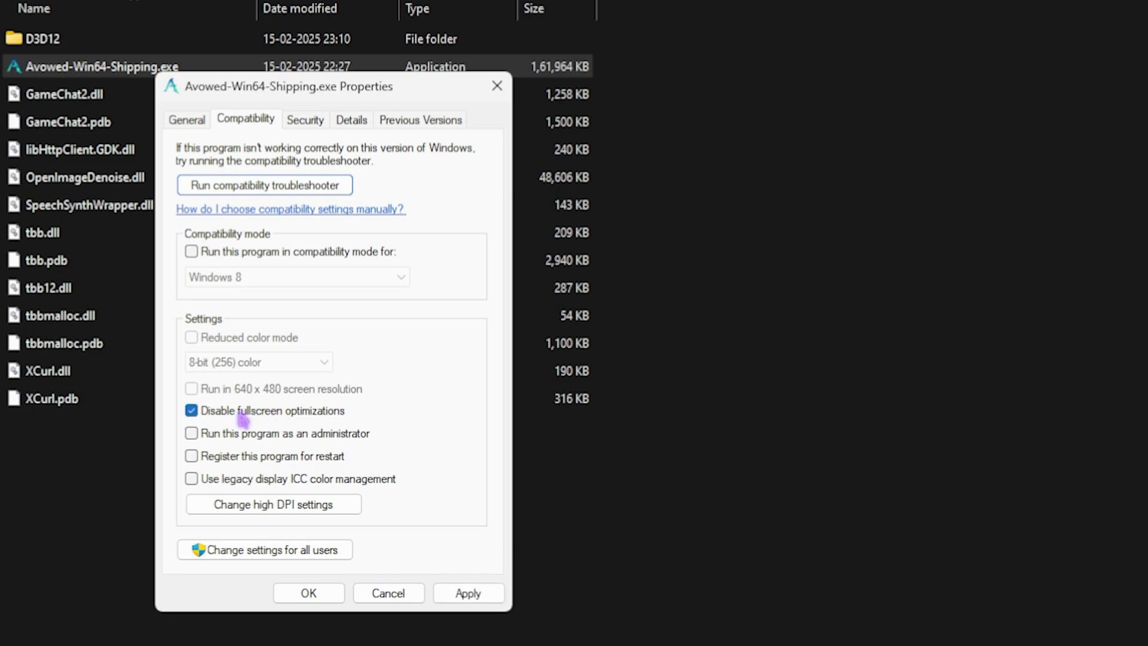
click(262, 515)
click(249, 468)
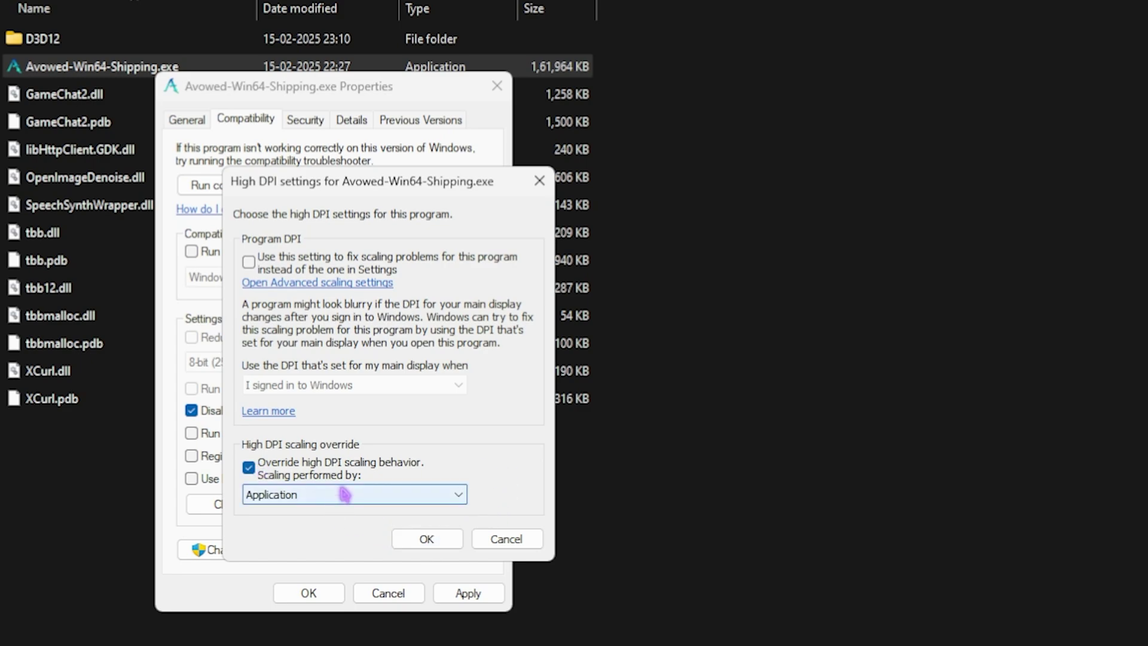
click(426, 537)
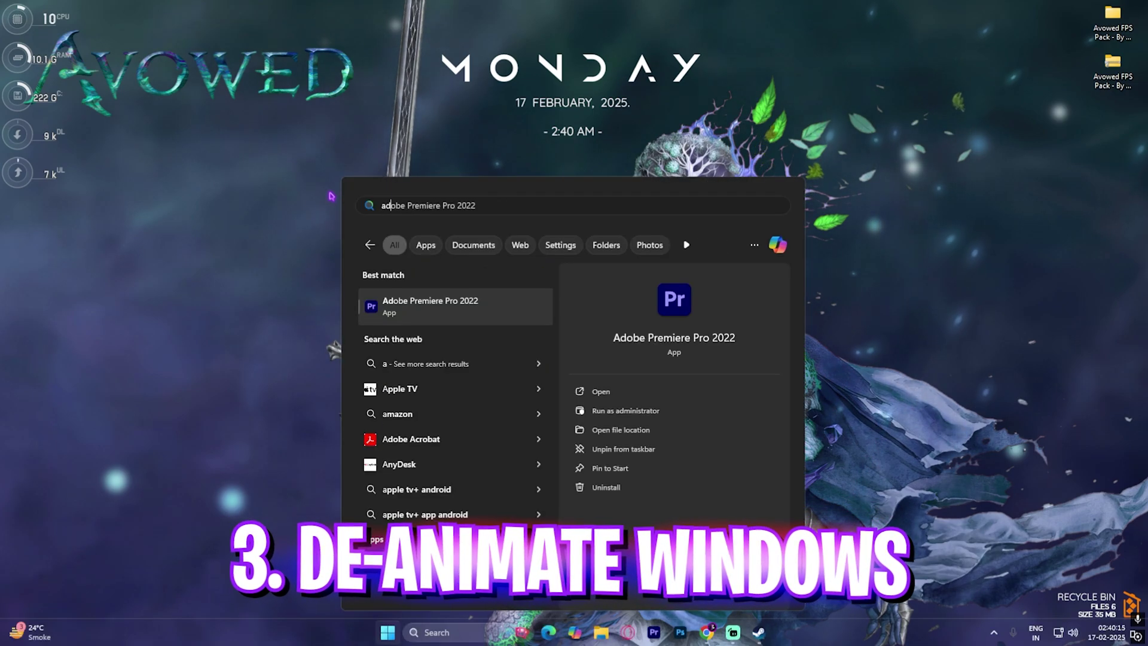
Search 'adjust appearance' and apply Custom visual effects with animations and shadows turned off
text(ust)
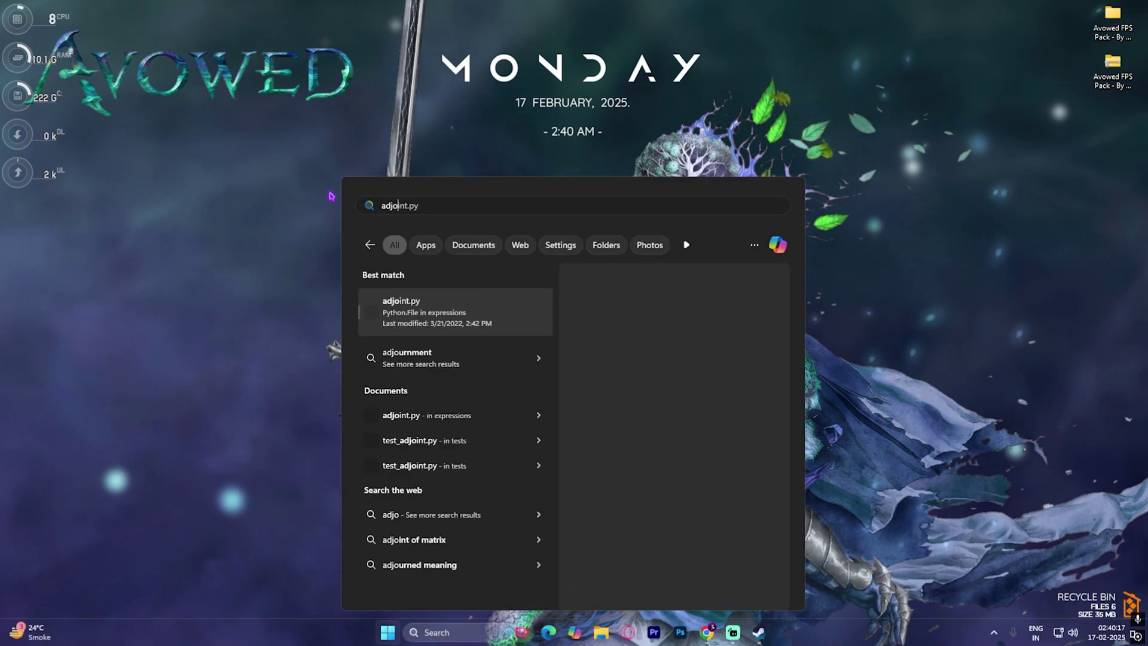
key(Return)
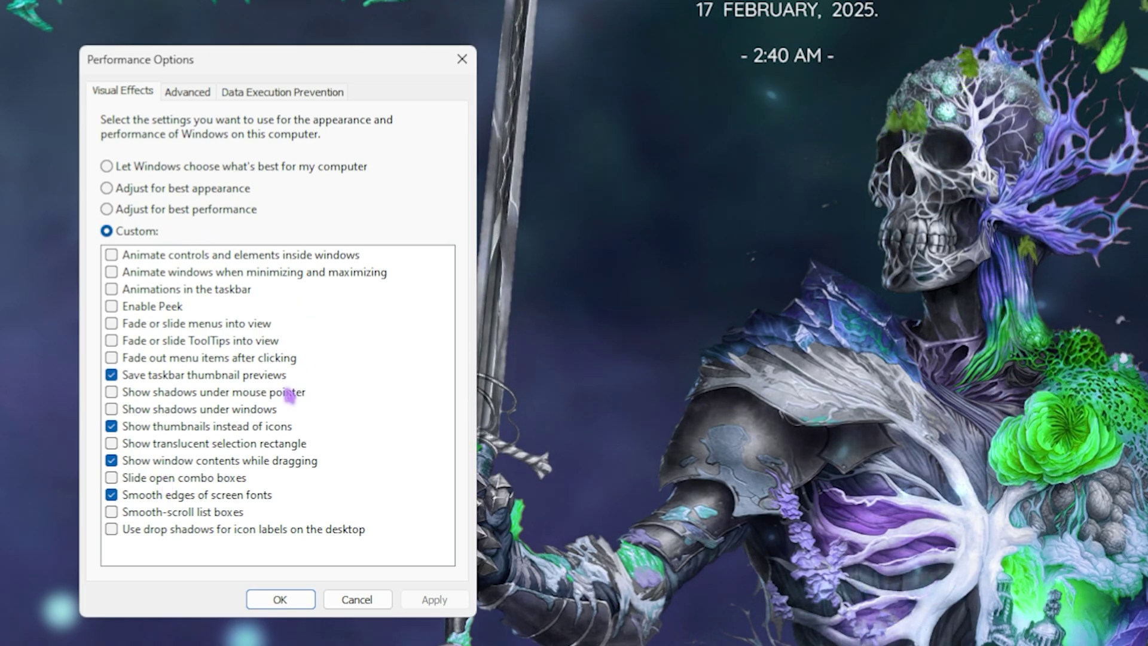
click(430, 601)
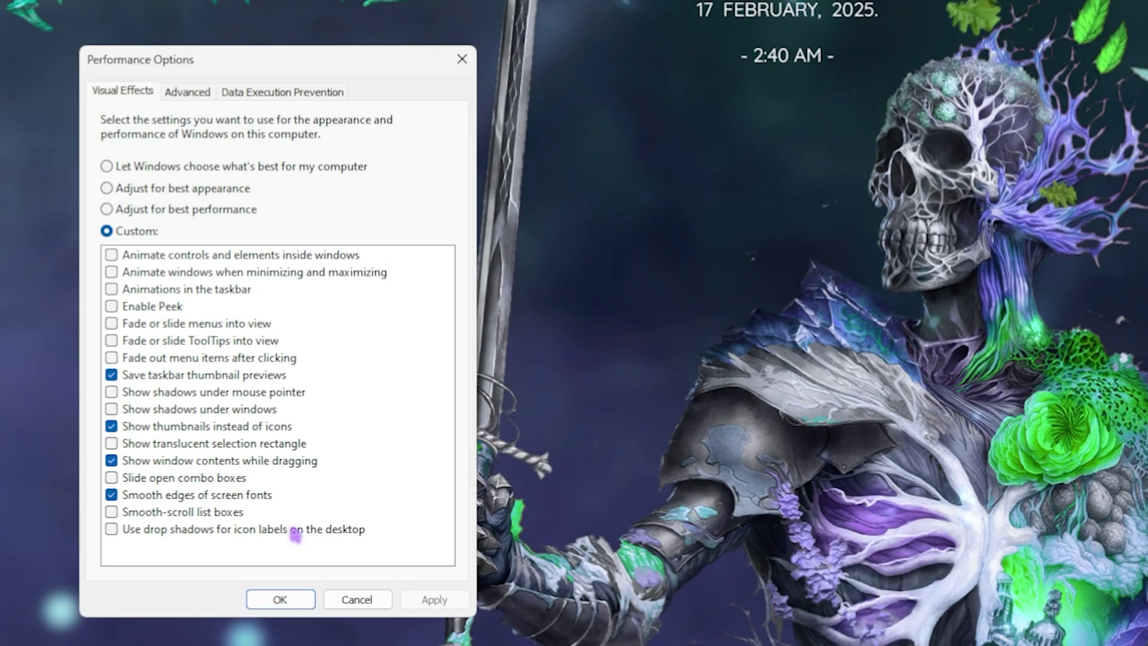
Turn off automatic paging file management and give drive C: a custom initial size of 16 MB
click(197, 97)
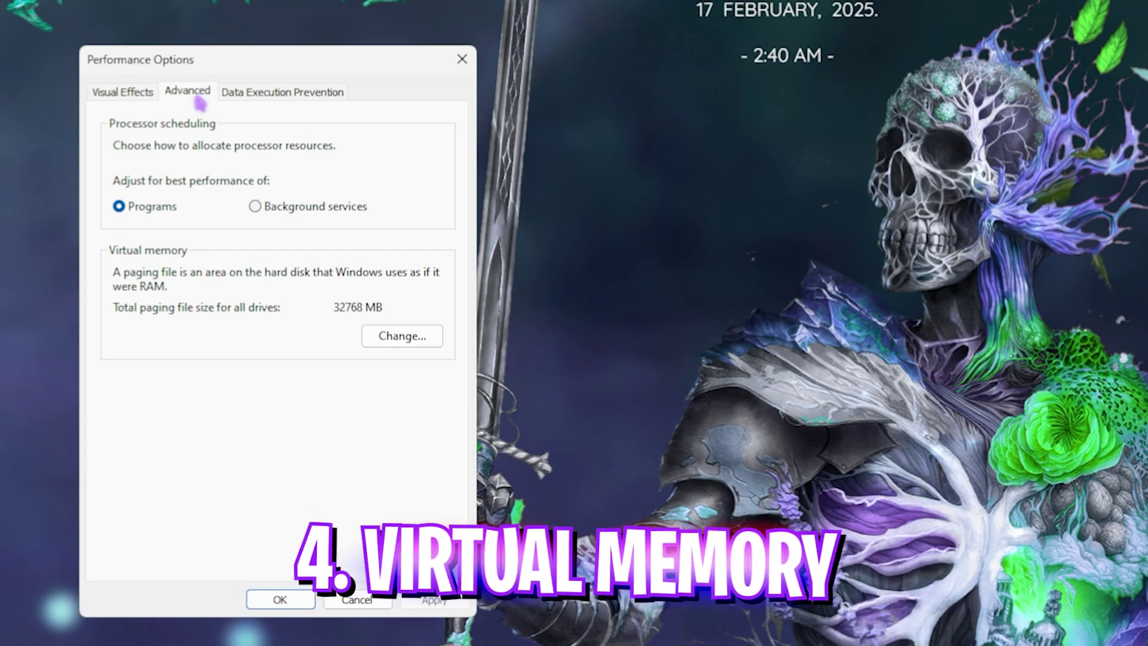
click(402, 337)
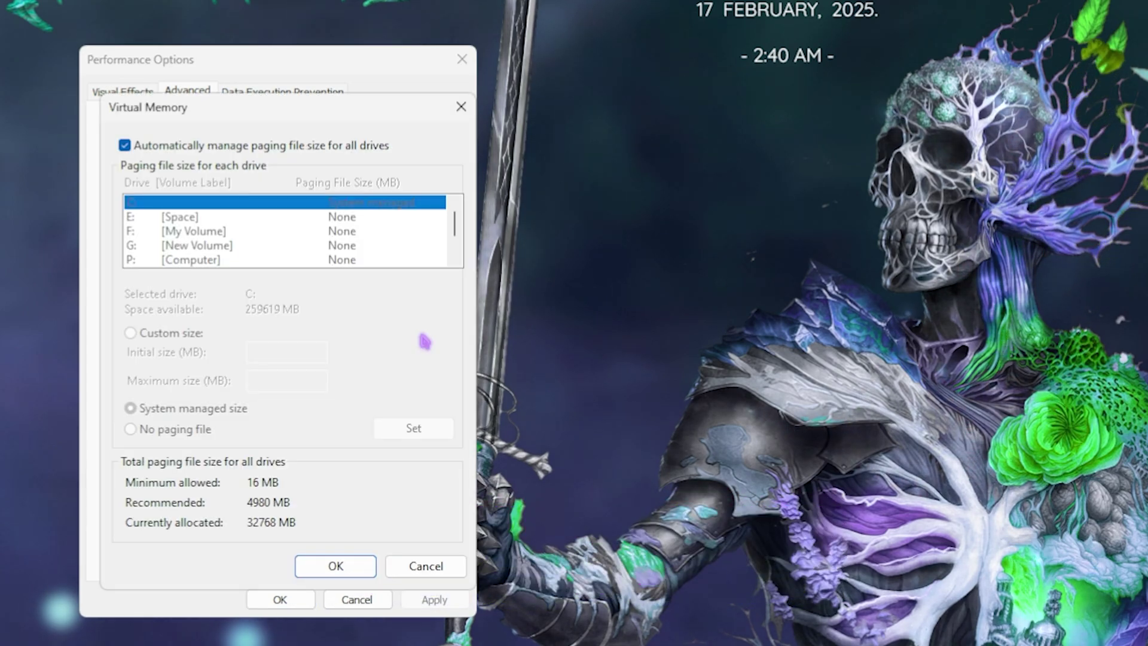
click(125, 145)
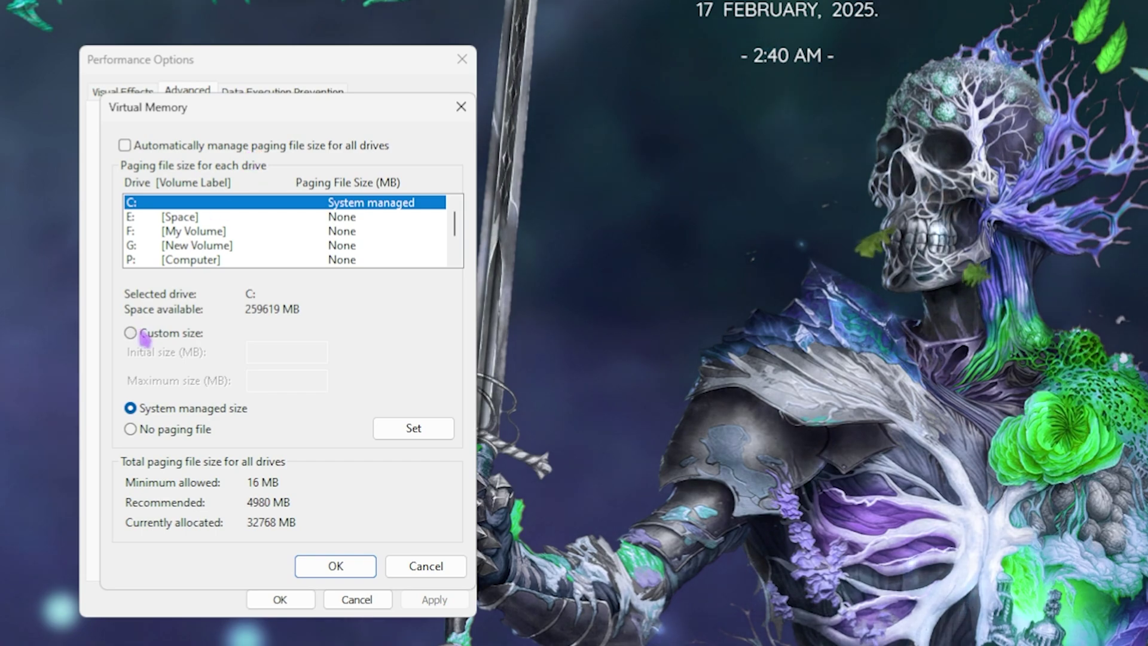
click(133, 333)
click(282, 352)
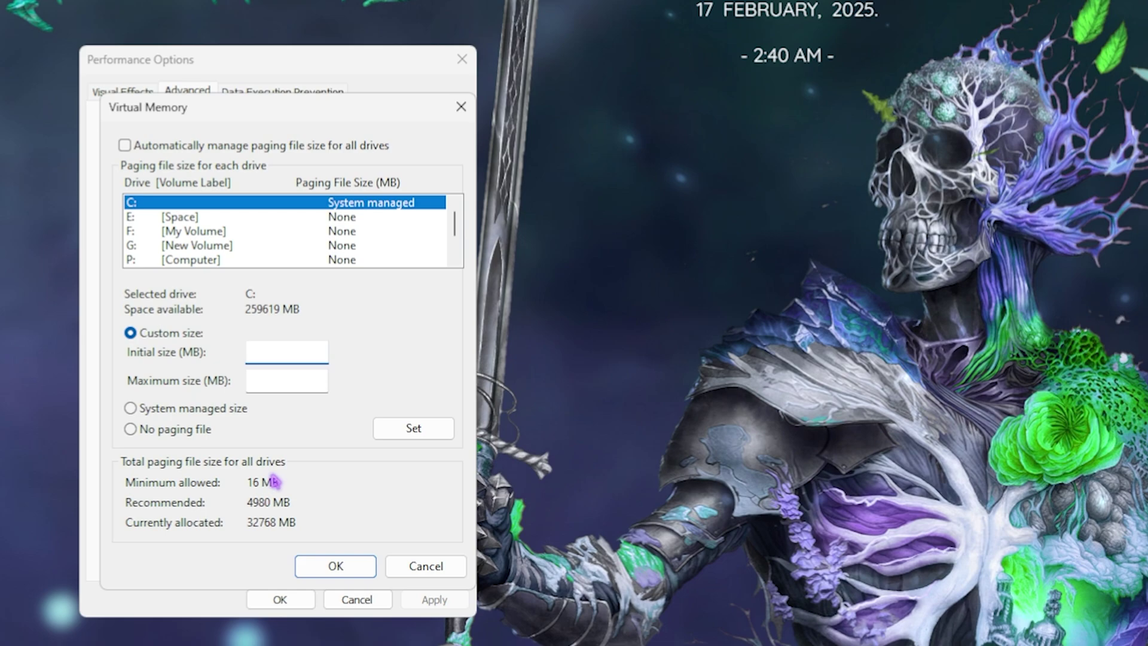
text(16)
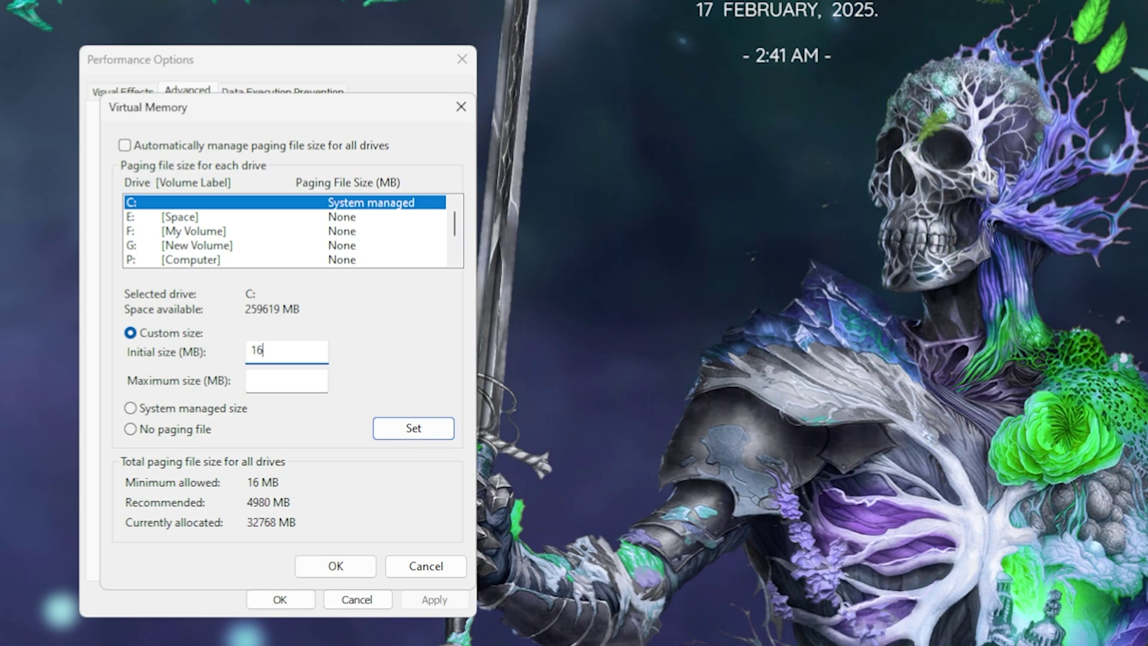
key(Tab)
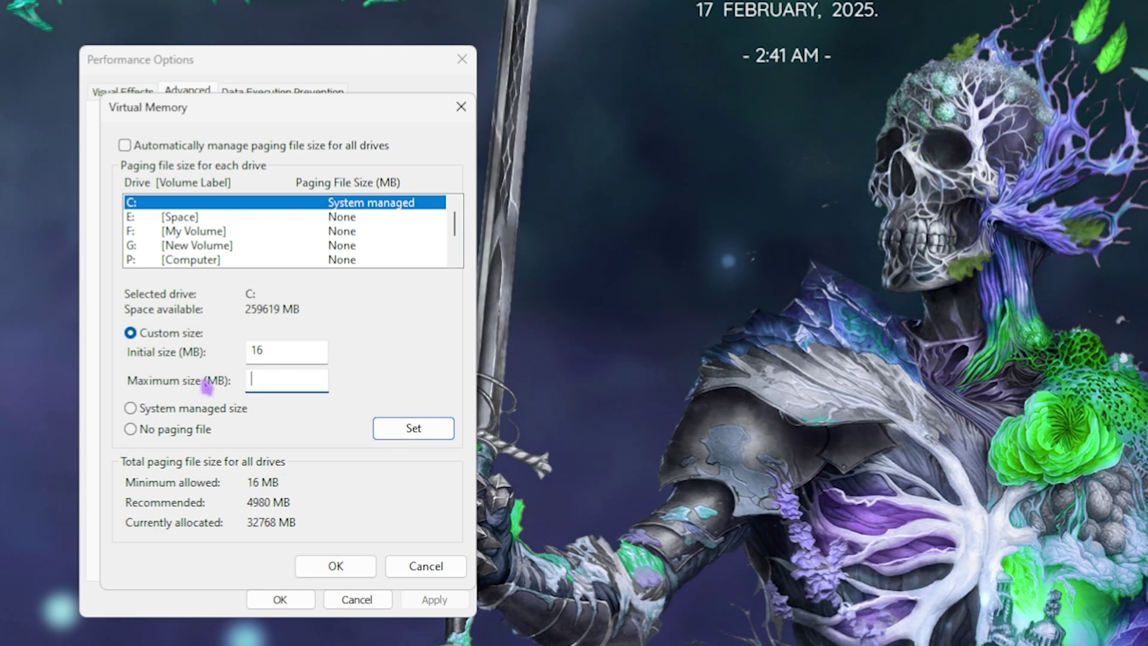
key(super)
Open Calculator with 'ca' and compute 32 × 1024 ÷ 2 = 16,384
text(ca)
key(Return)
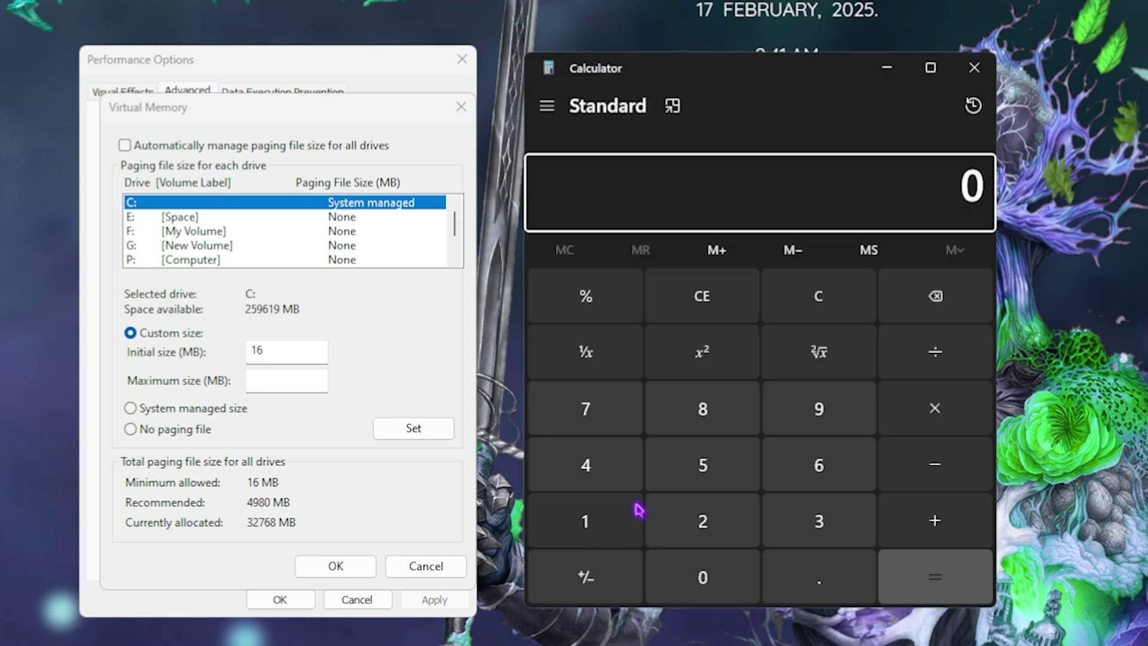
click(784, 520)
key(2)
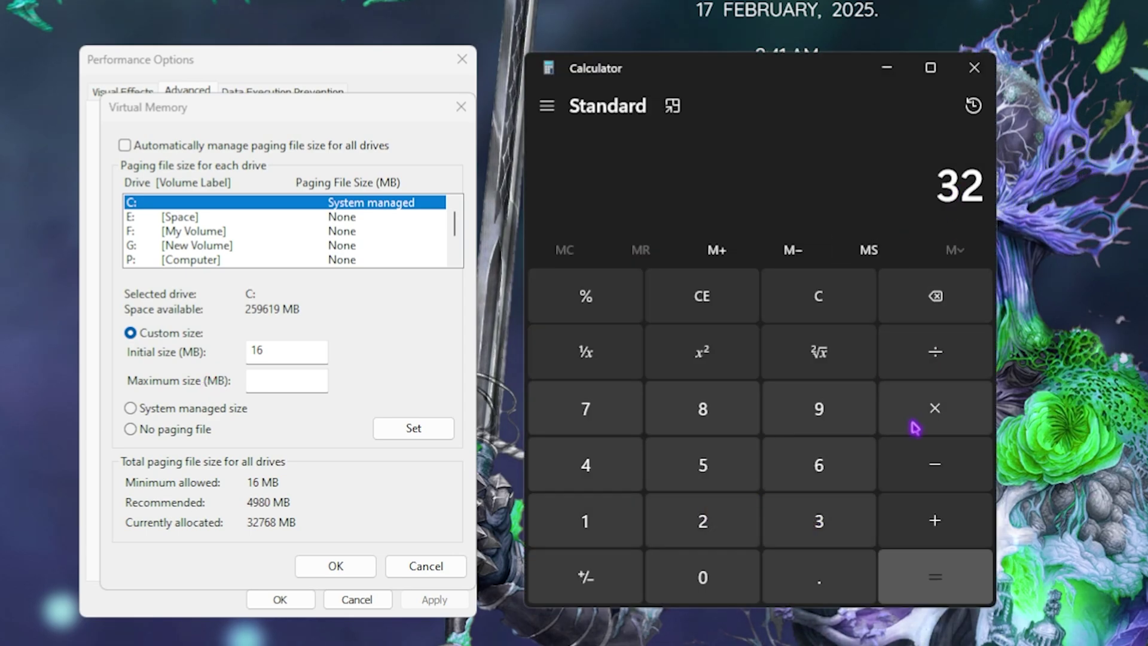
click(935, 408)
click(585, 520)
click(658, 559)
click(702, 521)
click(585, 464)
click(912, 593)
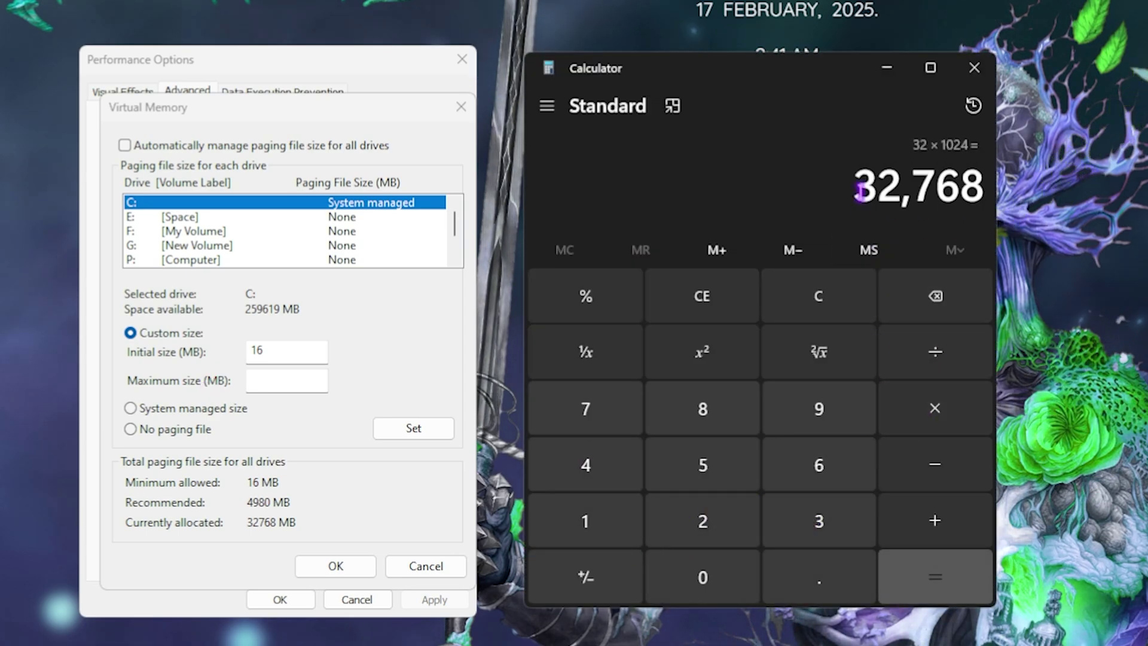
click(935, 352)
click(703, 520)
click(935, 576)
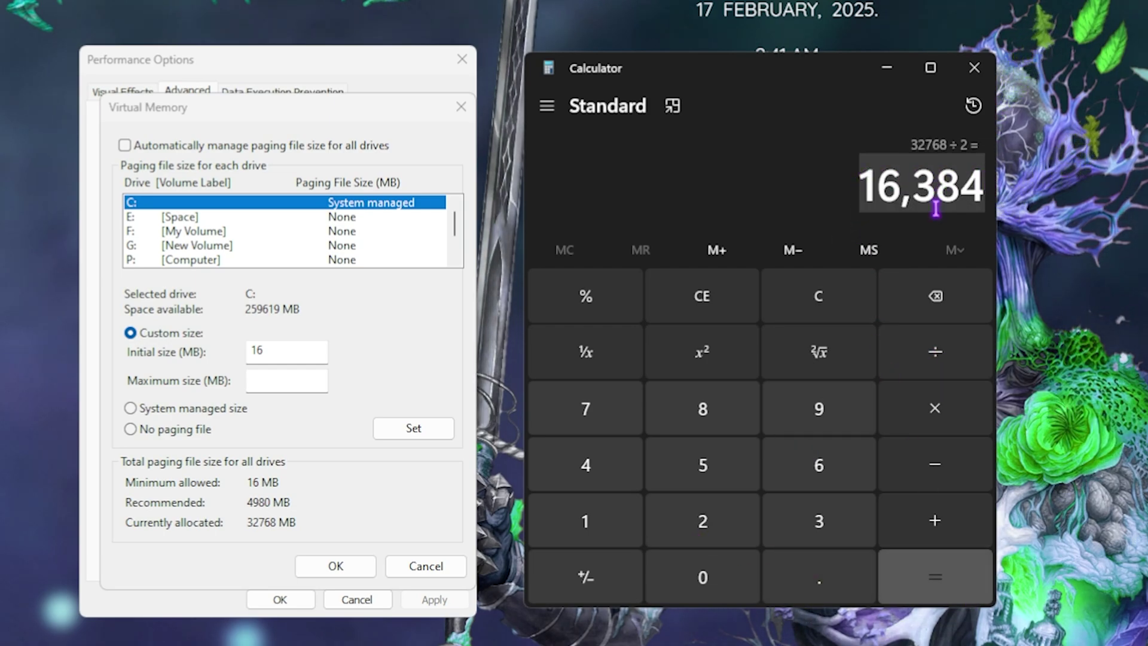
Set C:'s maximum paging size to 16384, accept the warning, and dismiss the restart notice
click(278, 382)
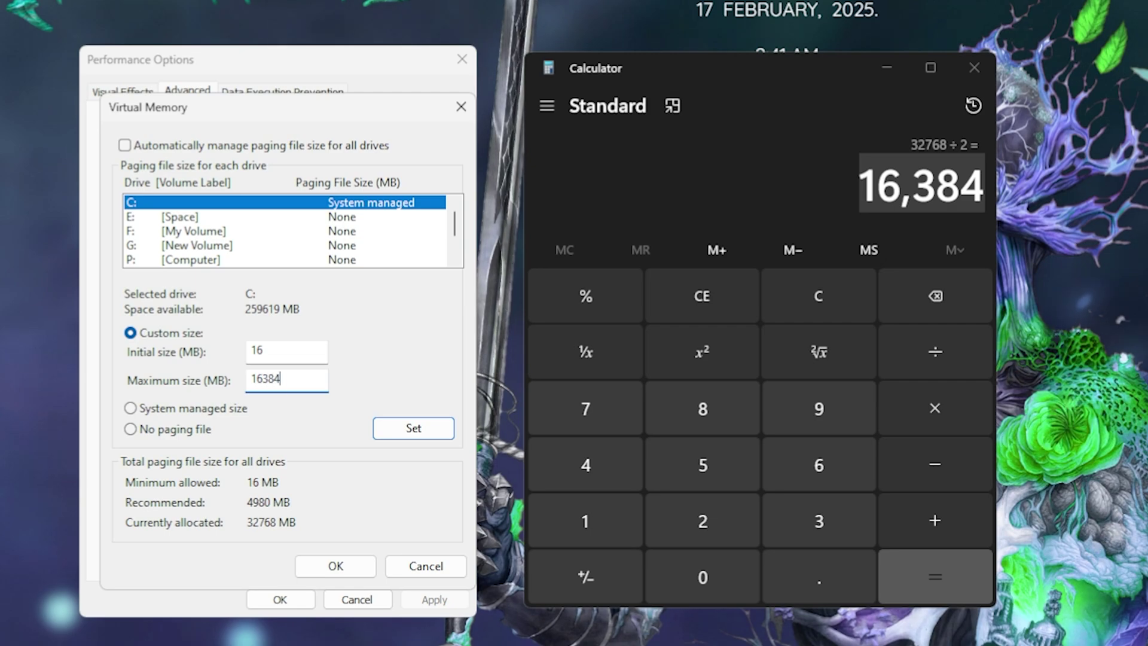
click(415, 436)
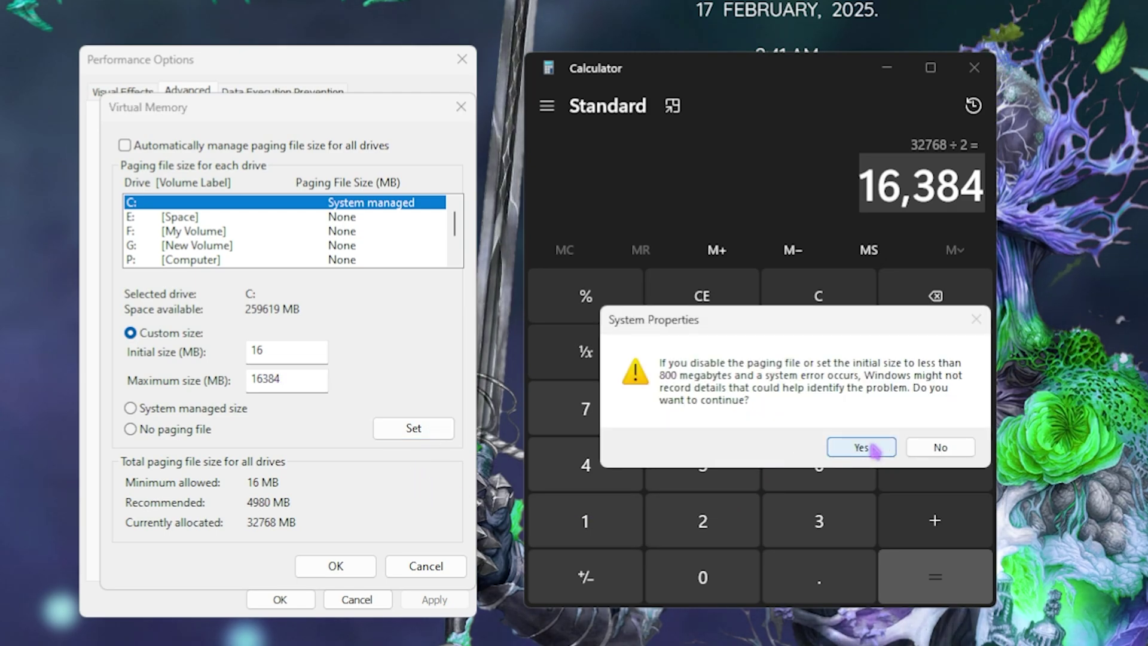
click(873, 448)
click(352, 564)
click(902, 441)
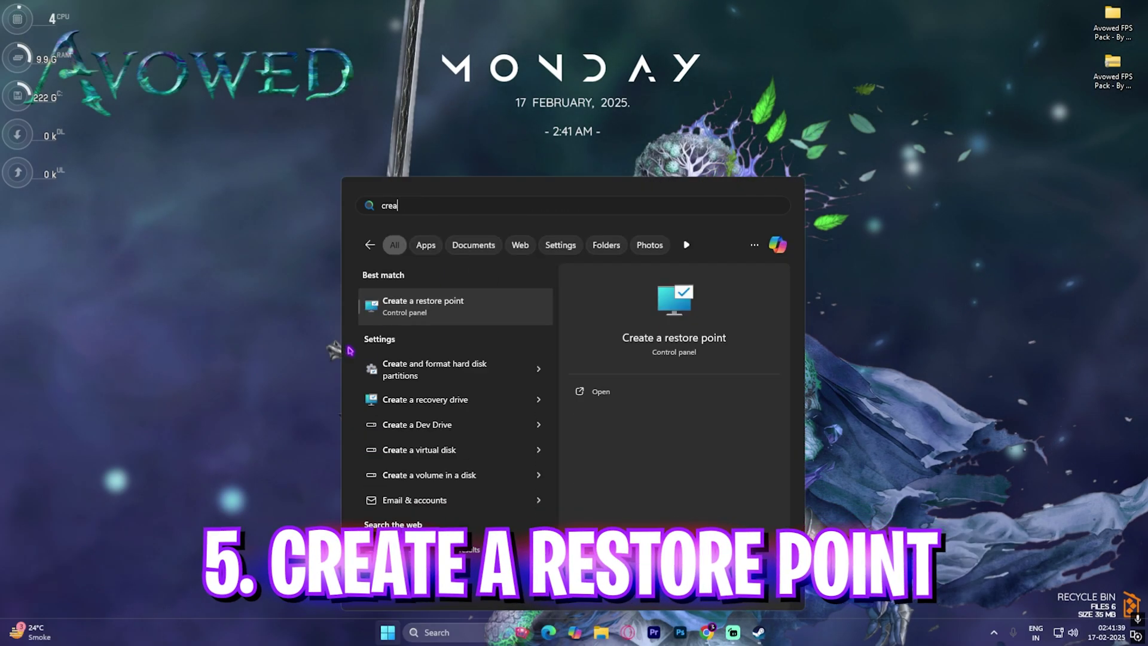
Create a restore point named 'Avowed' for Local Disk (C:), then close System Properties
key(Return)
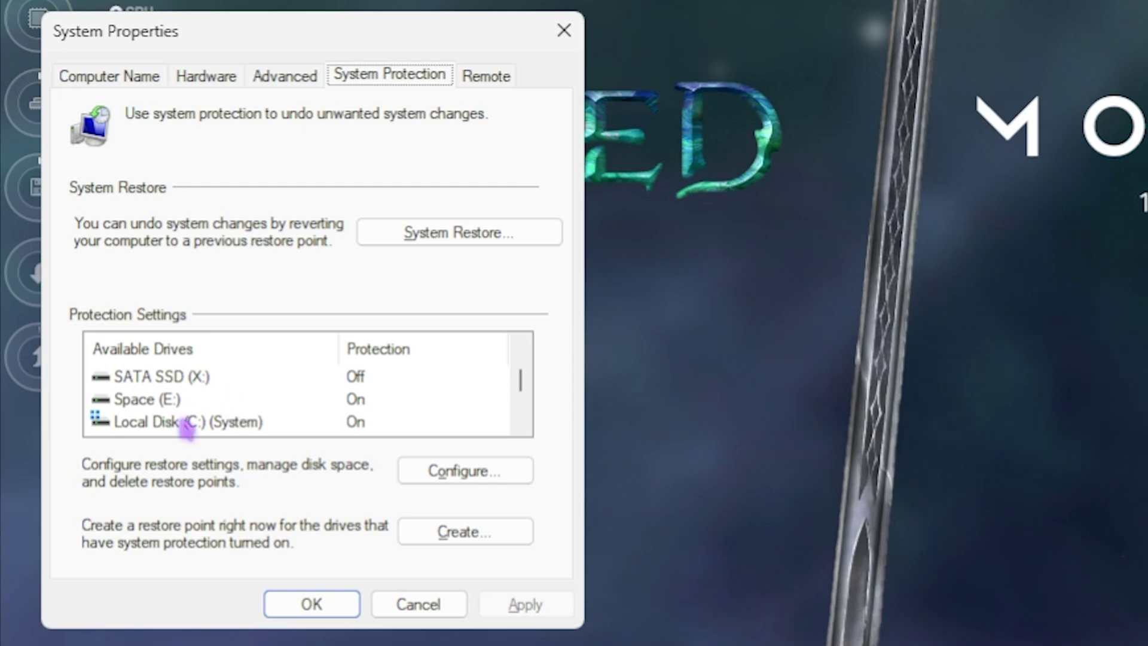
click(162, 423)
click(442, 531)
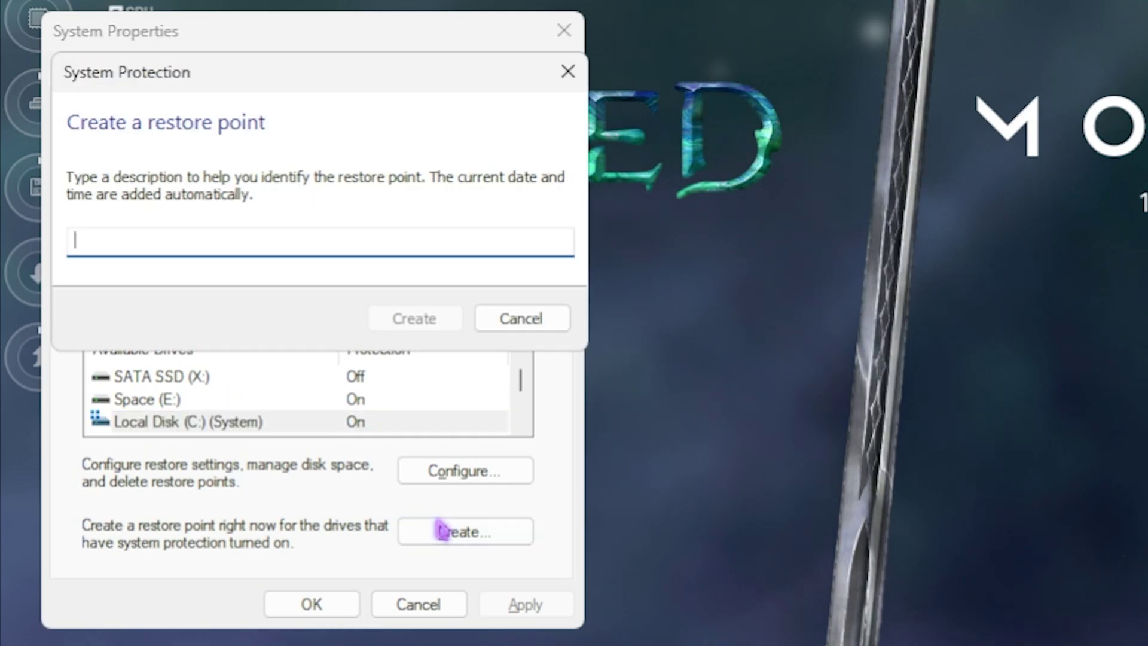
text(Avowed)
key(Return)
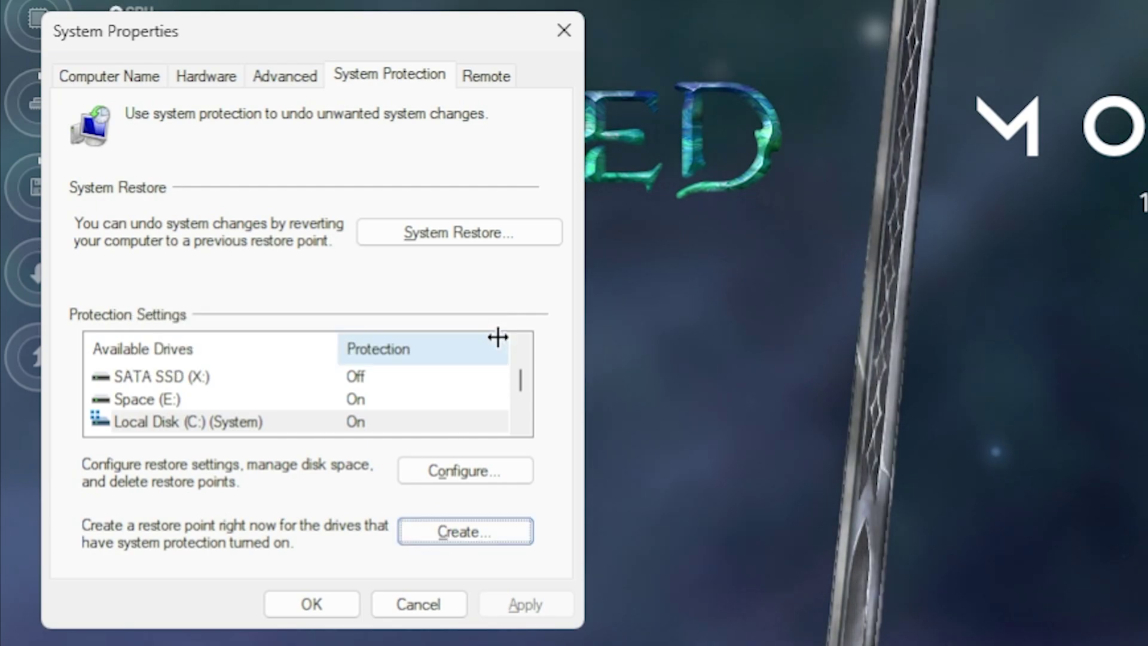
click(559, 33)
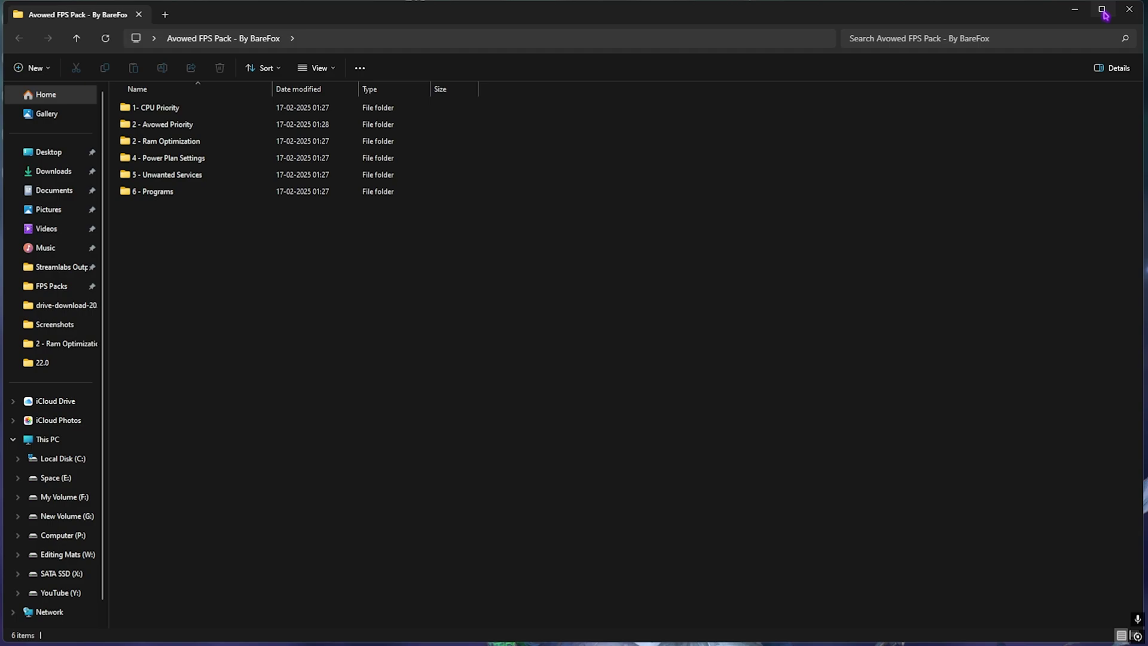
Maximize Explorer, view the INTEL and AMD subfolders of 1- CPU Priority, and return to the pack root
click(1102, 11)
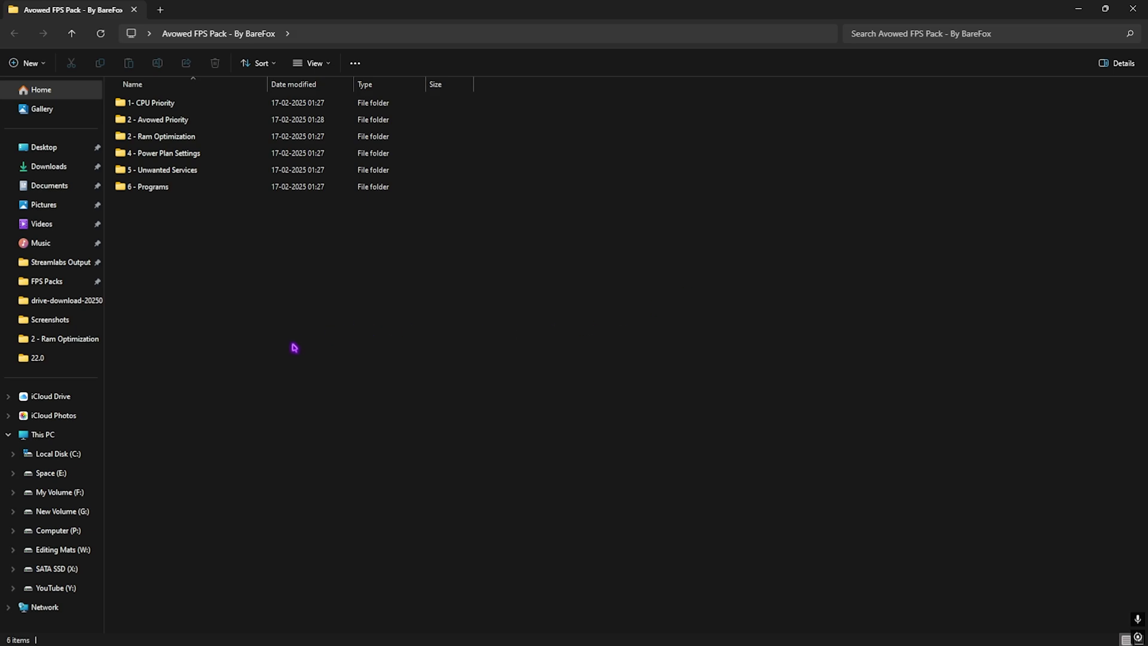
double_click(166, 111)
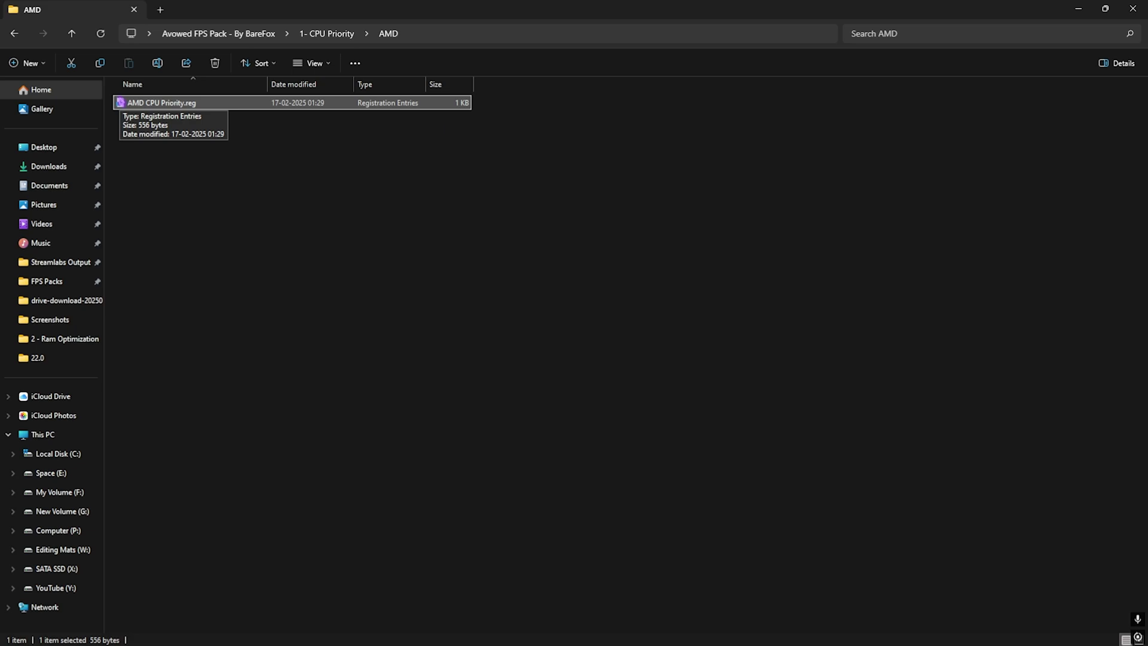
click(327, 33)
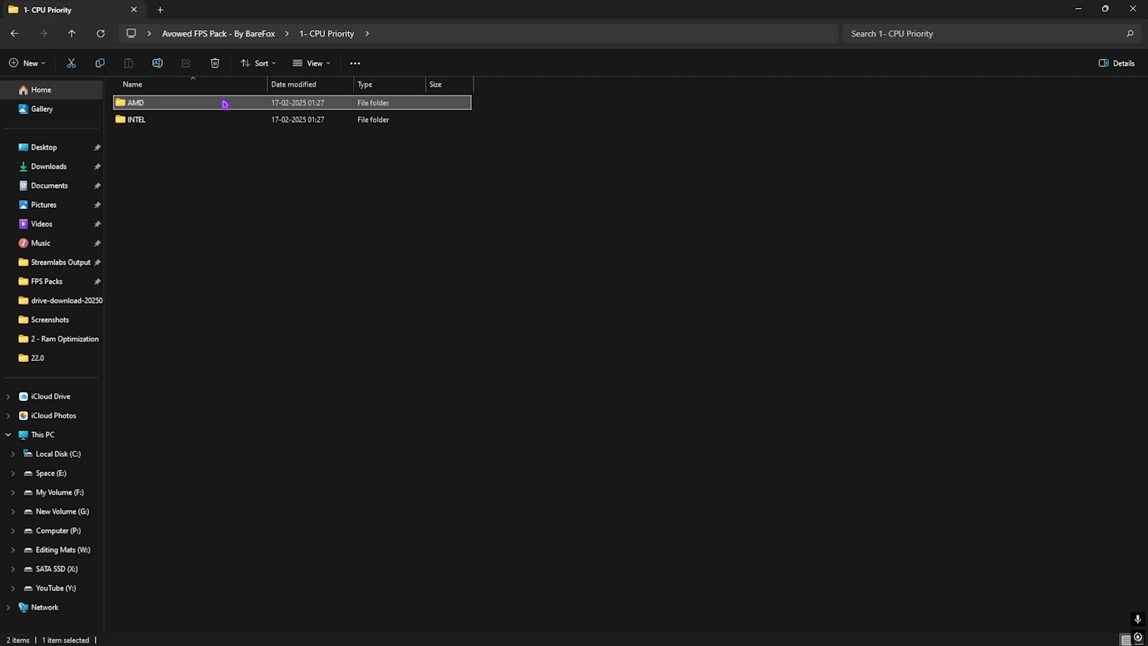
double_click(203, 122)
key(alt+Left)
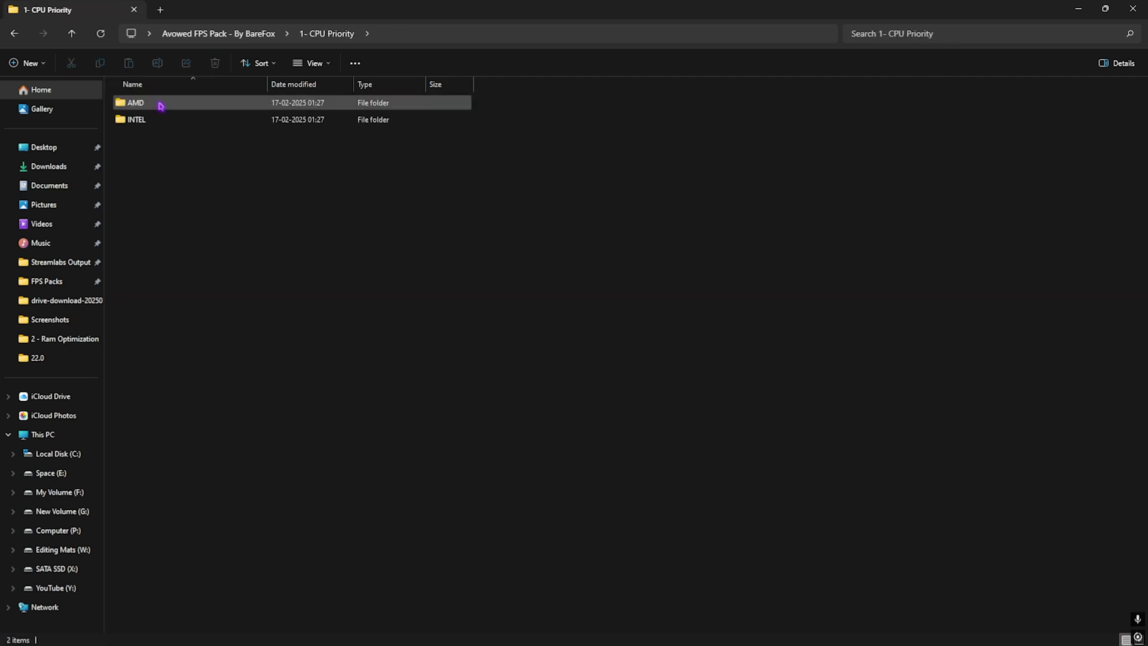
double_click(169, 104)
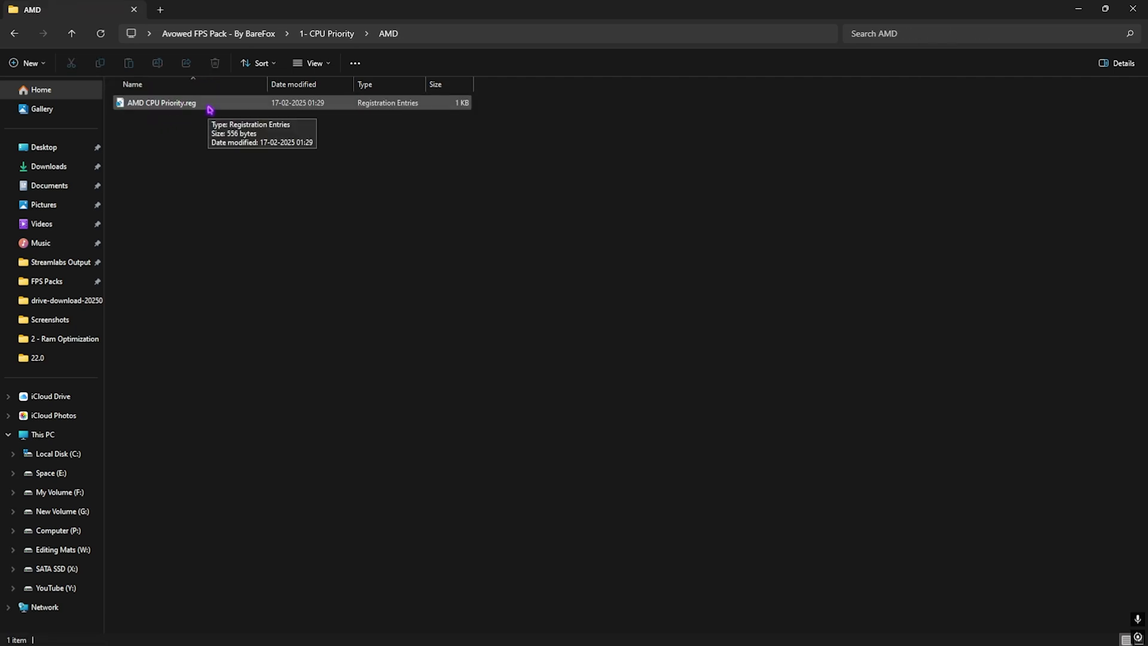
key(alt+Up)
key(alt+Up)
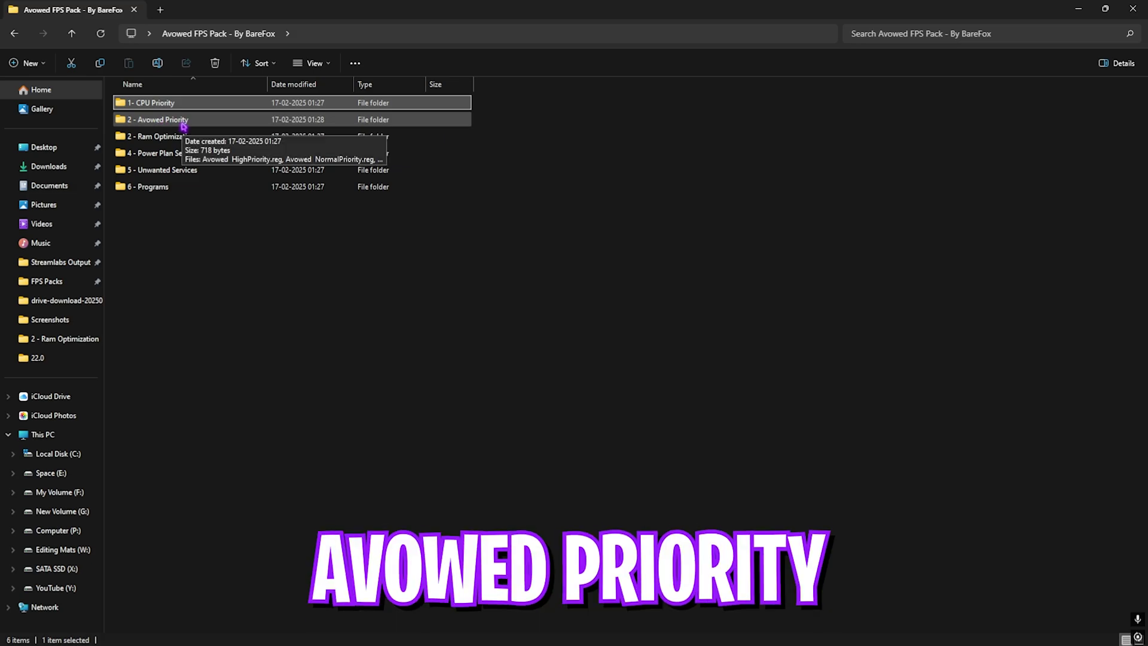
Inspect HighPriority.reg and NormalPriority.reg in 2 - Avowed Priority, then the 3 - Ram Optimization files
double_click(181, 122)
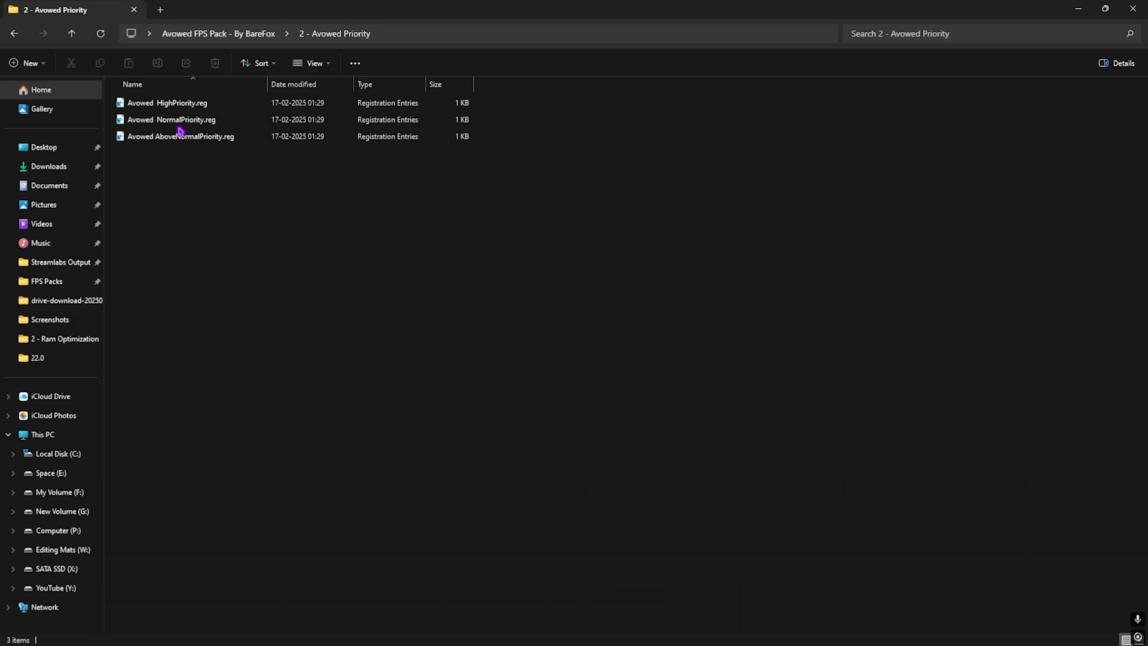
click(182, 107)
click(191, 122)
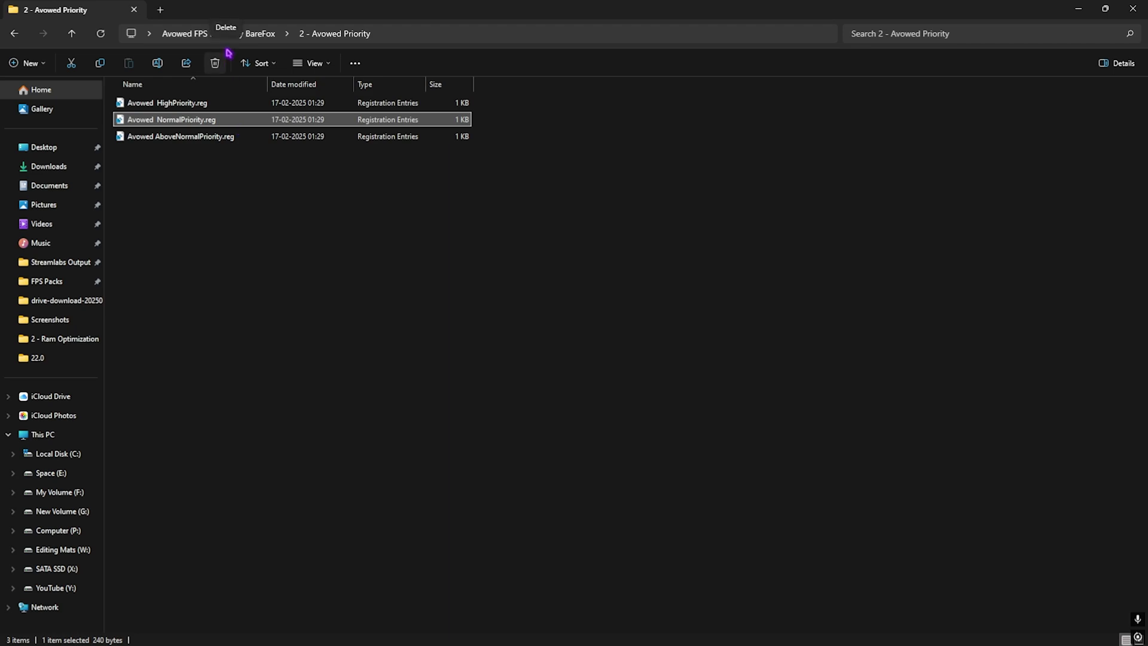
key(alt+Up)
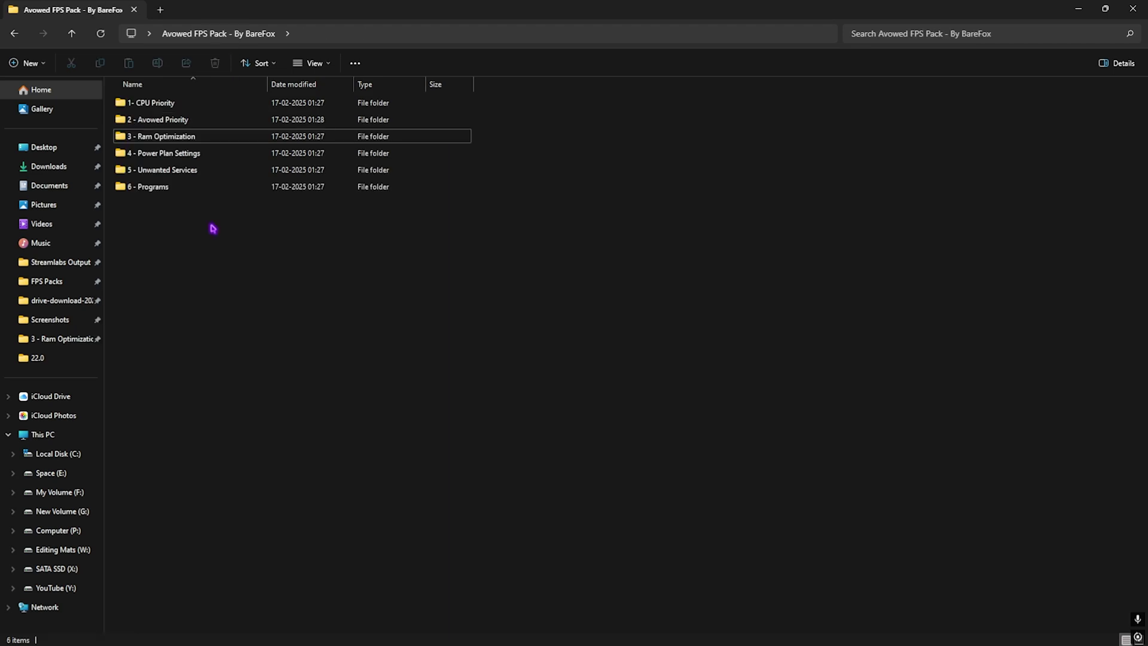
double_click(197, 138)
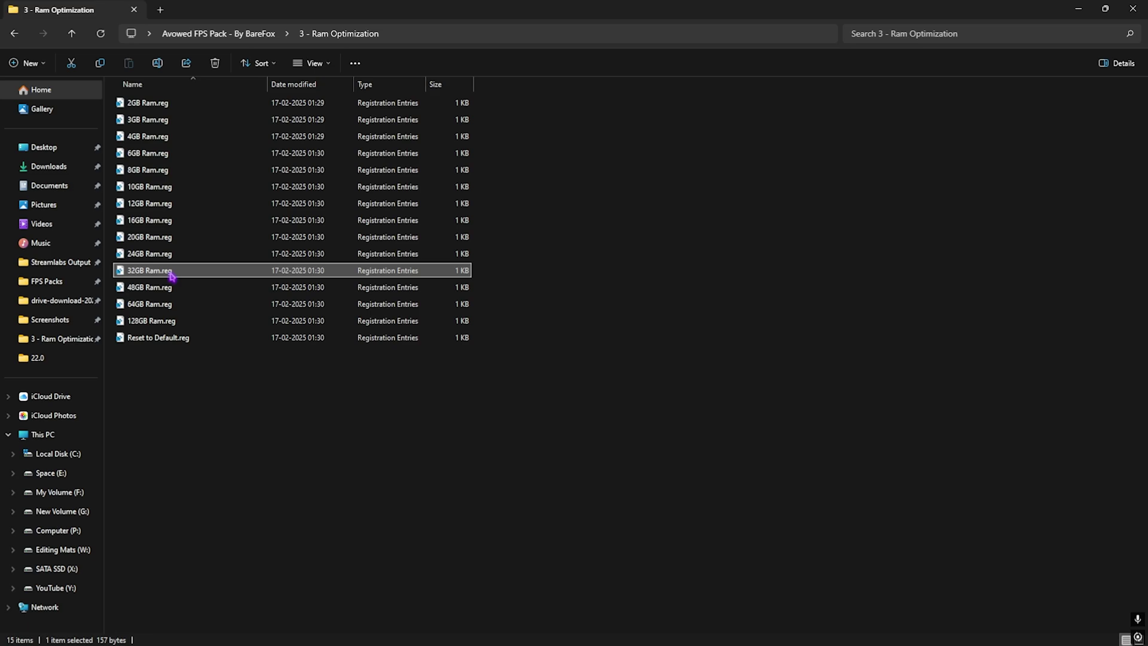
click(154, 341)
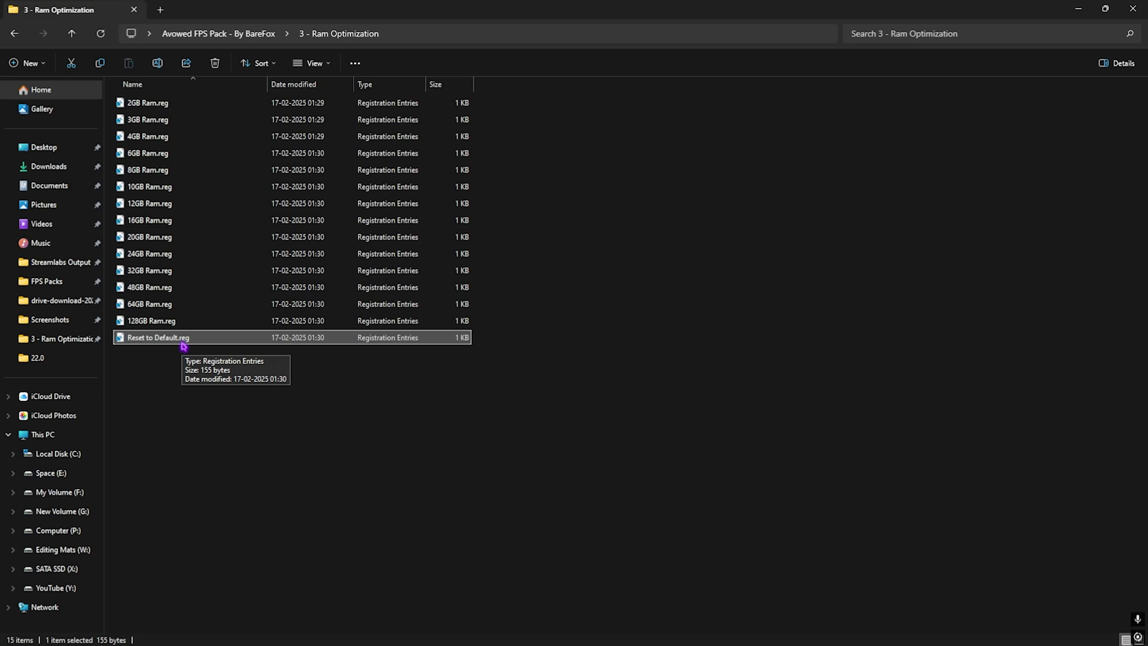
Inspect the Ultimate Performance import script and Power Plans shortcut in 4 - Power Plan Settings without running anything
key(alt+Up)
double_click(180, 153)
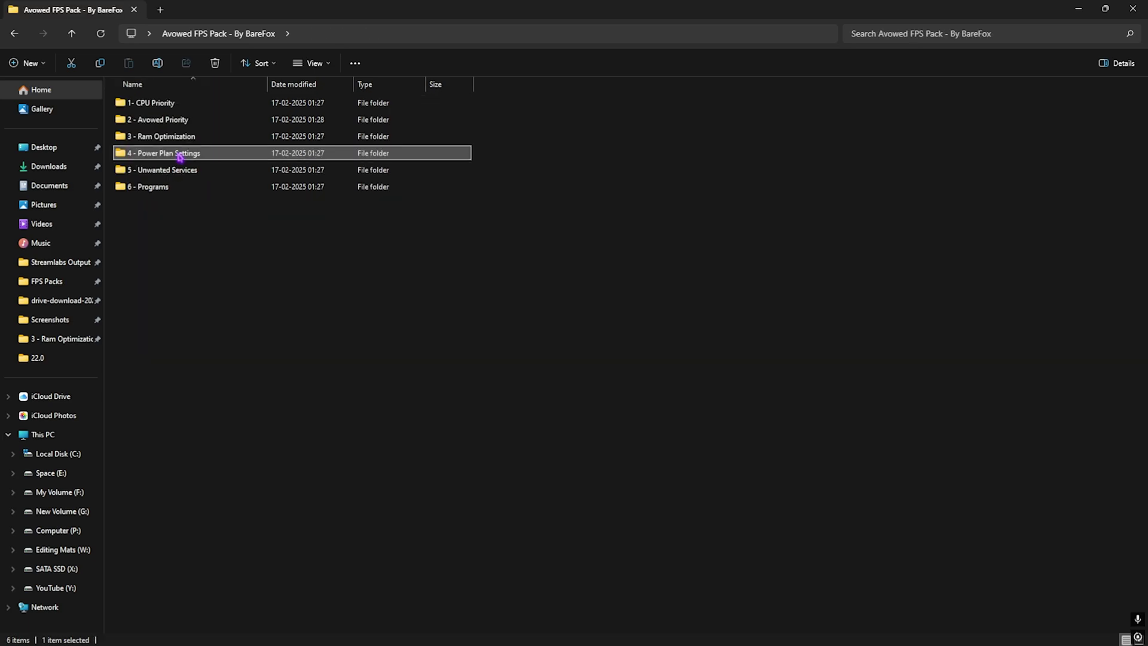
click(180, 104)
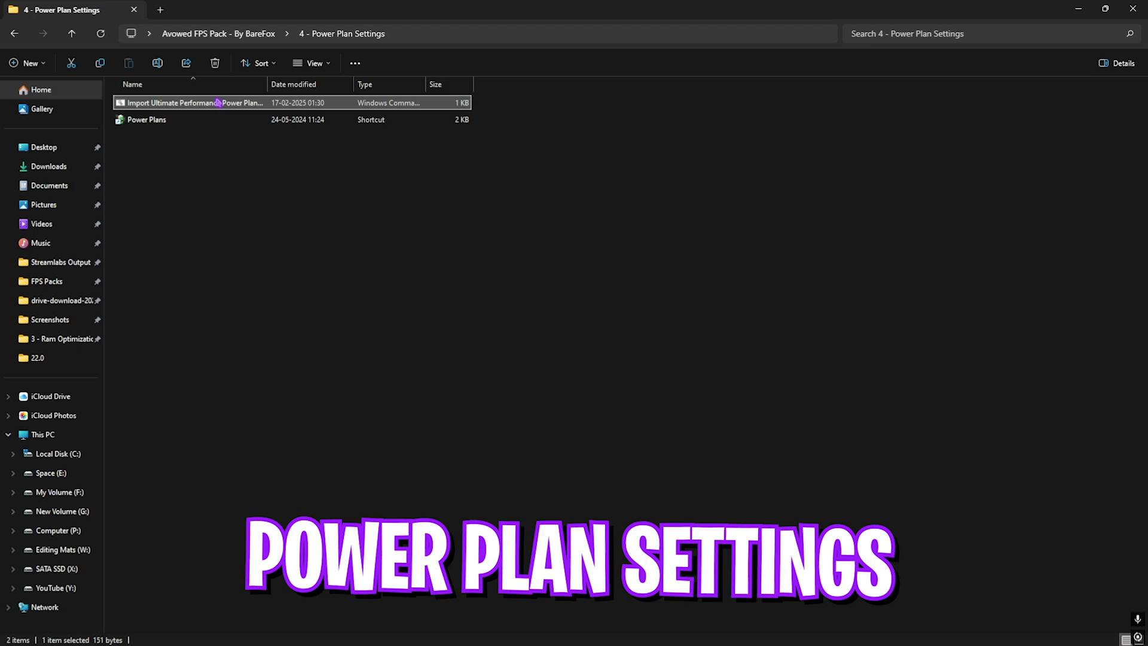
right_click(219, 103)
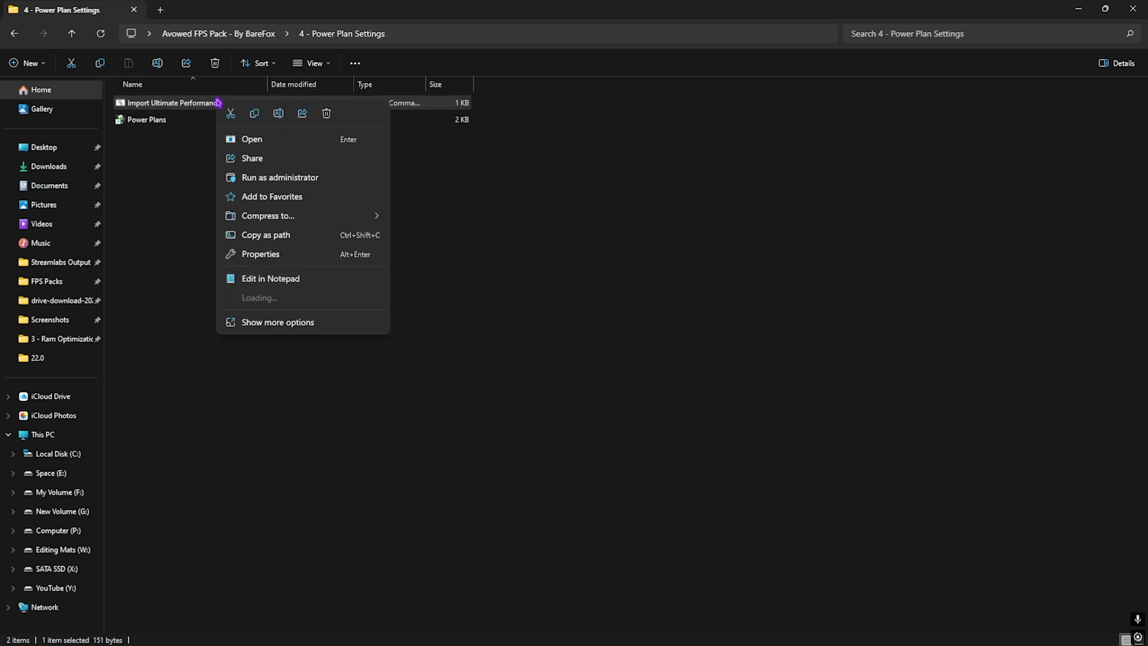
click(176, 165)
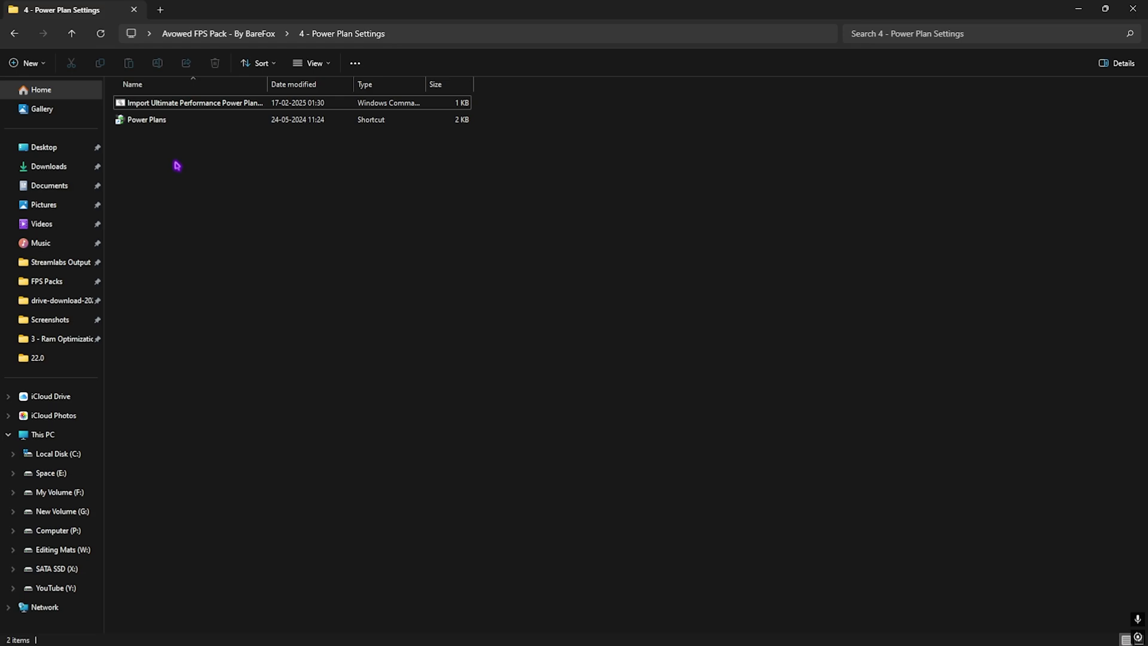
click(163, 122)
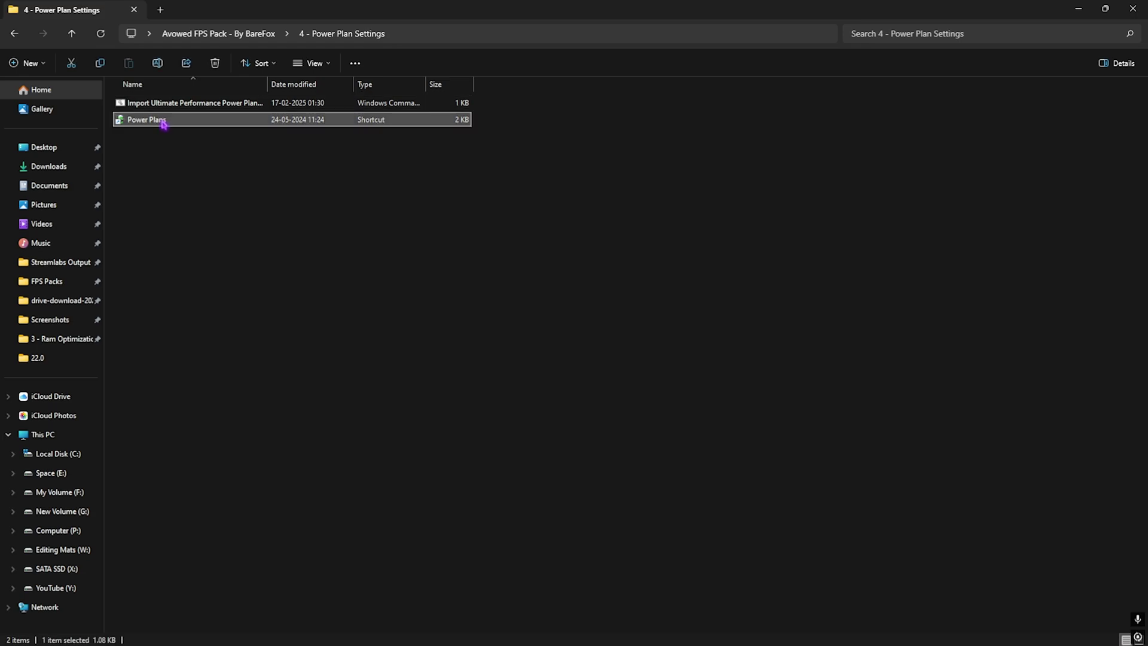
double_click(163, 123)
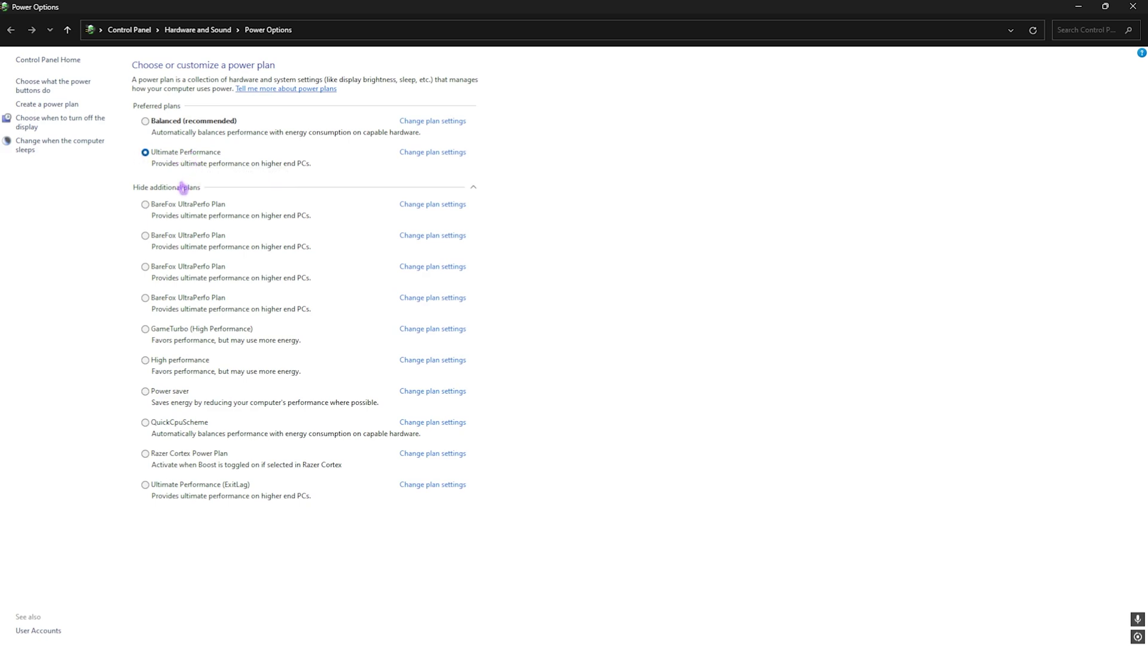
click(184, 188)
click(159, 189)
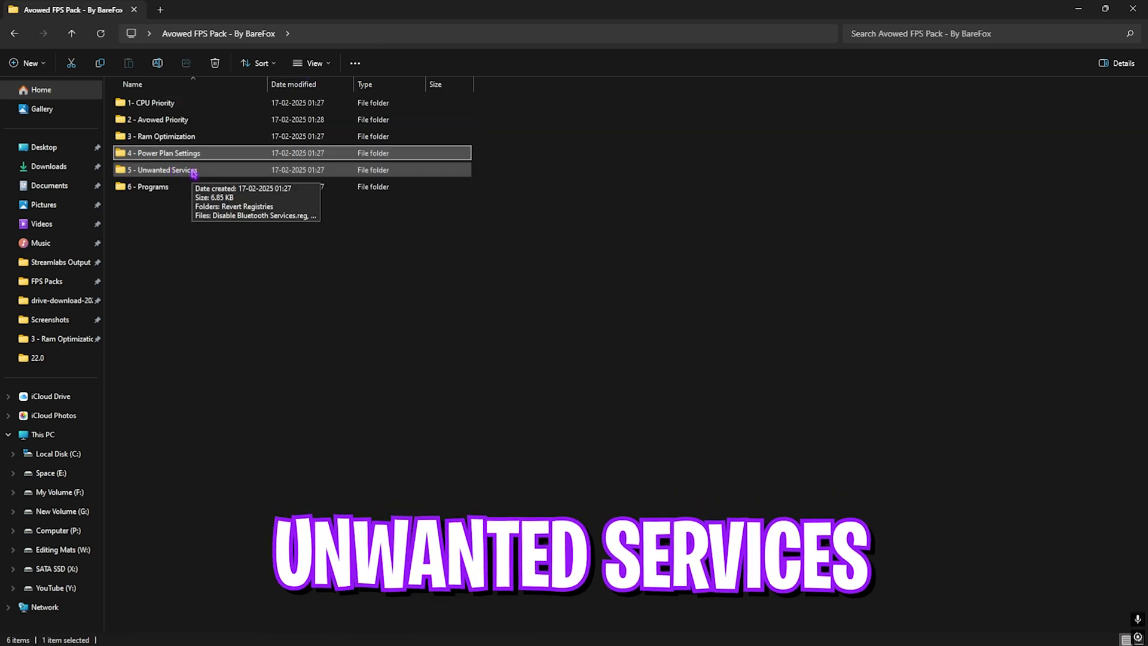
Look over the eight Unwanted Services .reg files, such as Disable Bluetooth and Disable Printer Services, and their Revert Registries versions
double_click(162, 170)
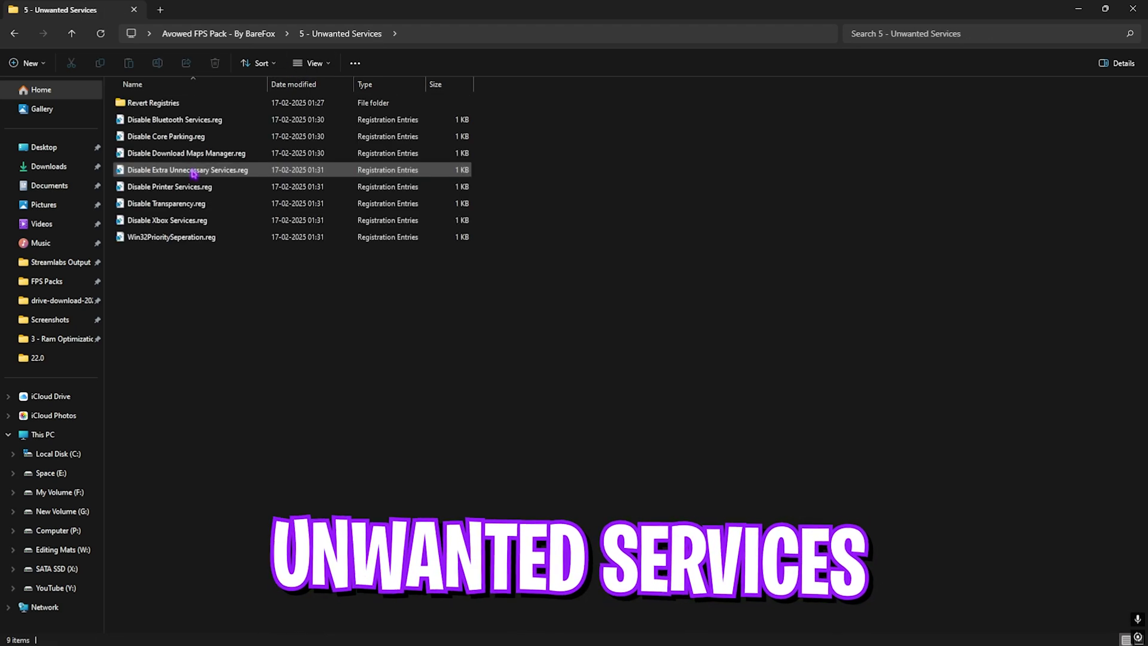
drag(236, 325, 253, 121)
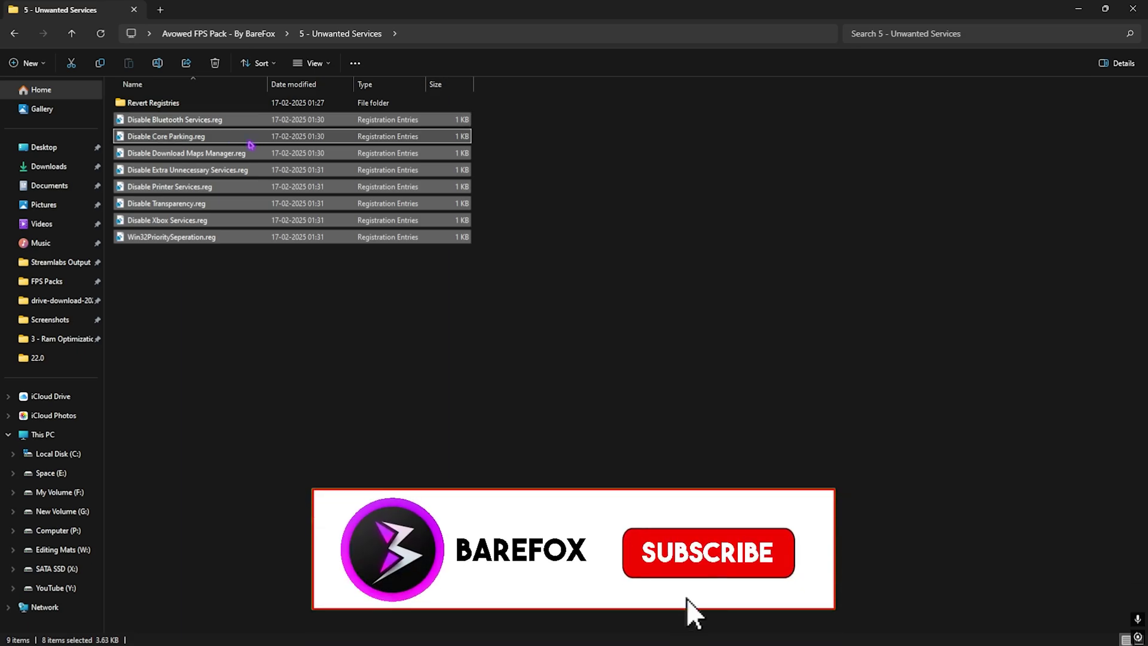
click(254, 143)
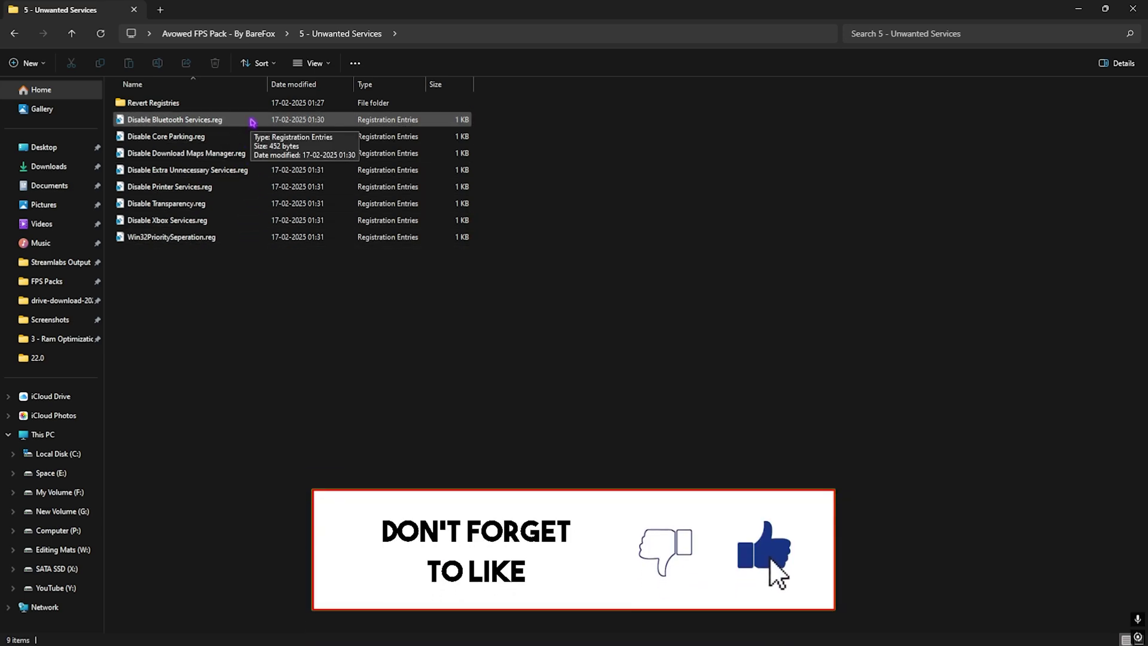
click(252, 120)
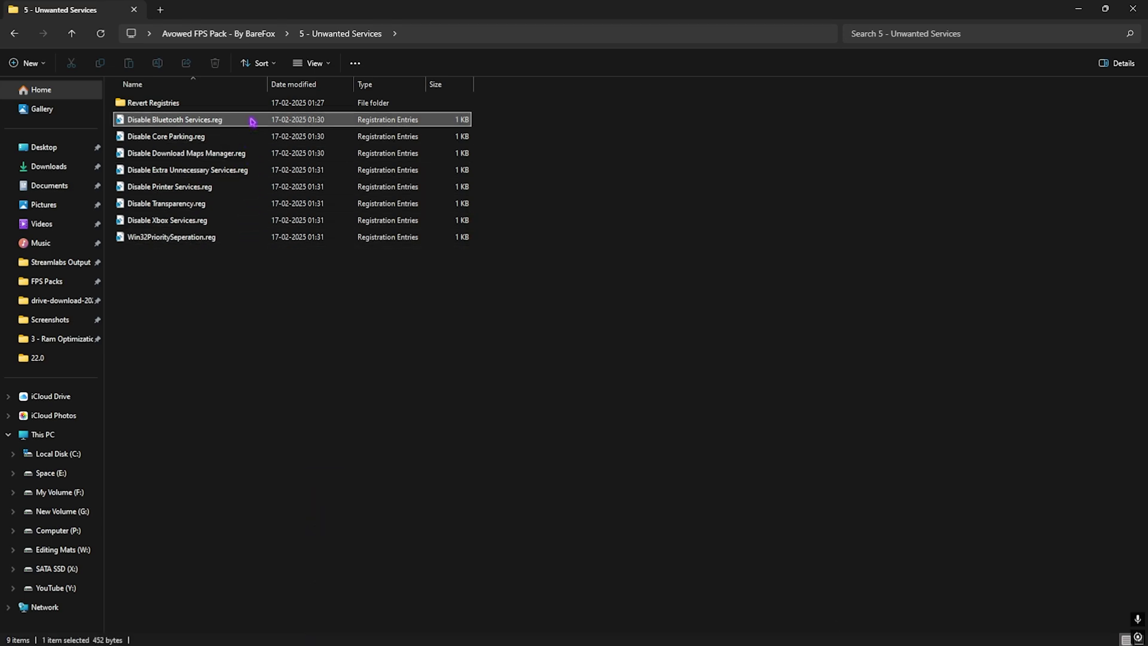
click(213, 188)
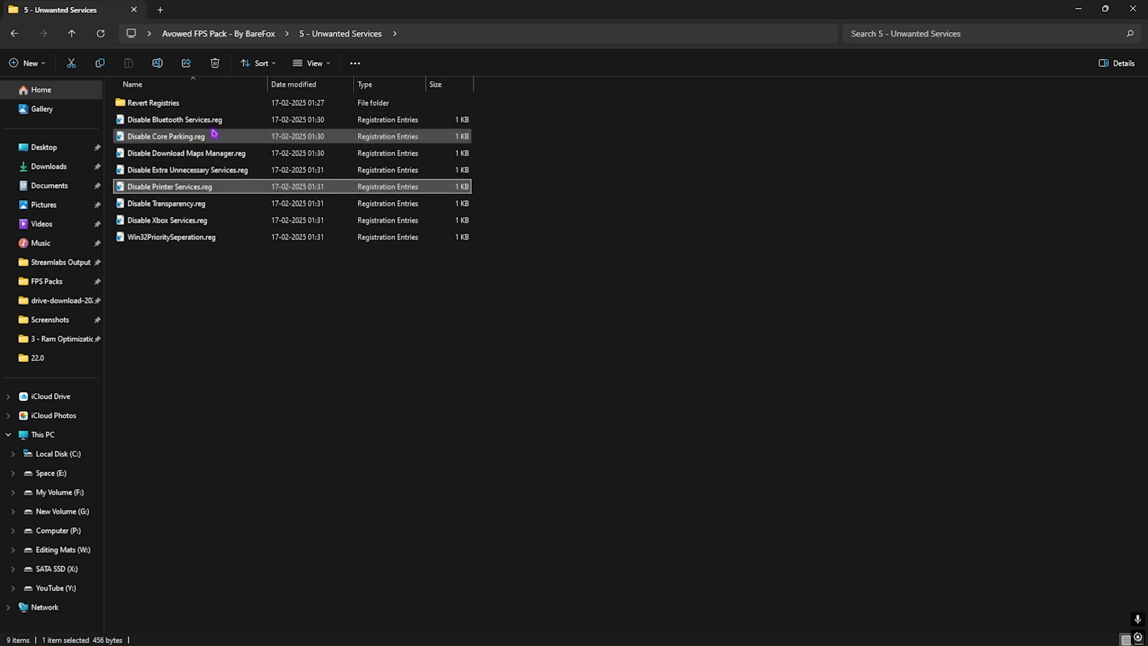
click(218, 120)
mouse_move(209, 293)
mouse_down()
mouse_move(246, 120)
mouse_move(225, 291)
mouse_up()
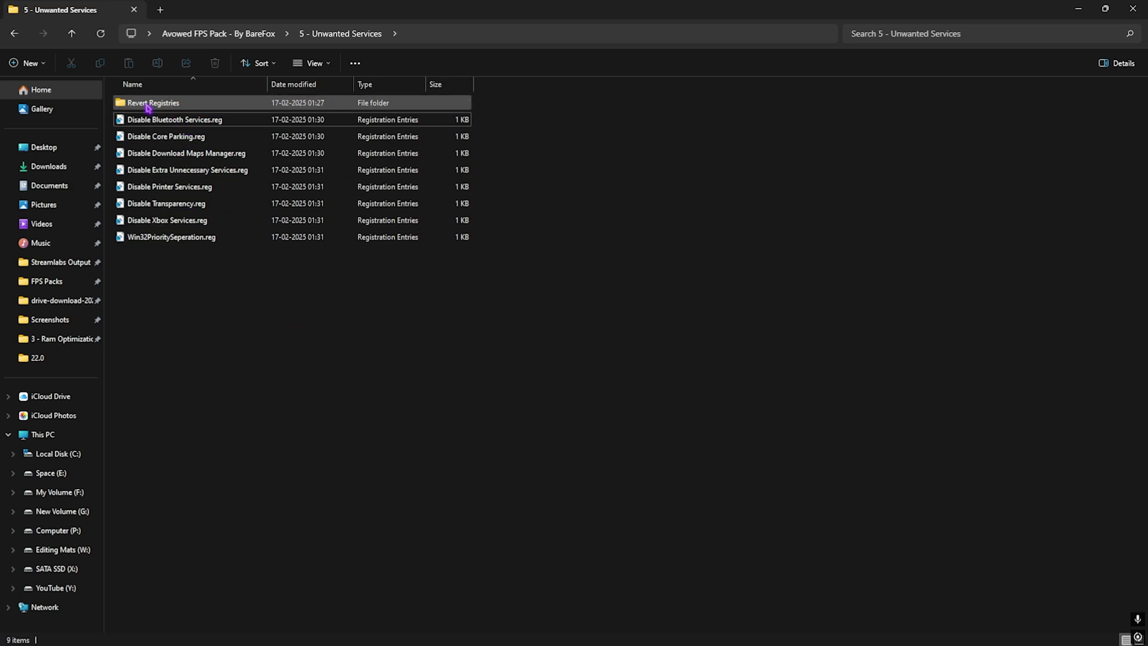
double_click(221, 107)
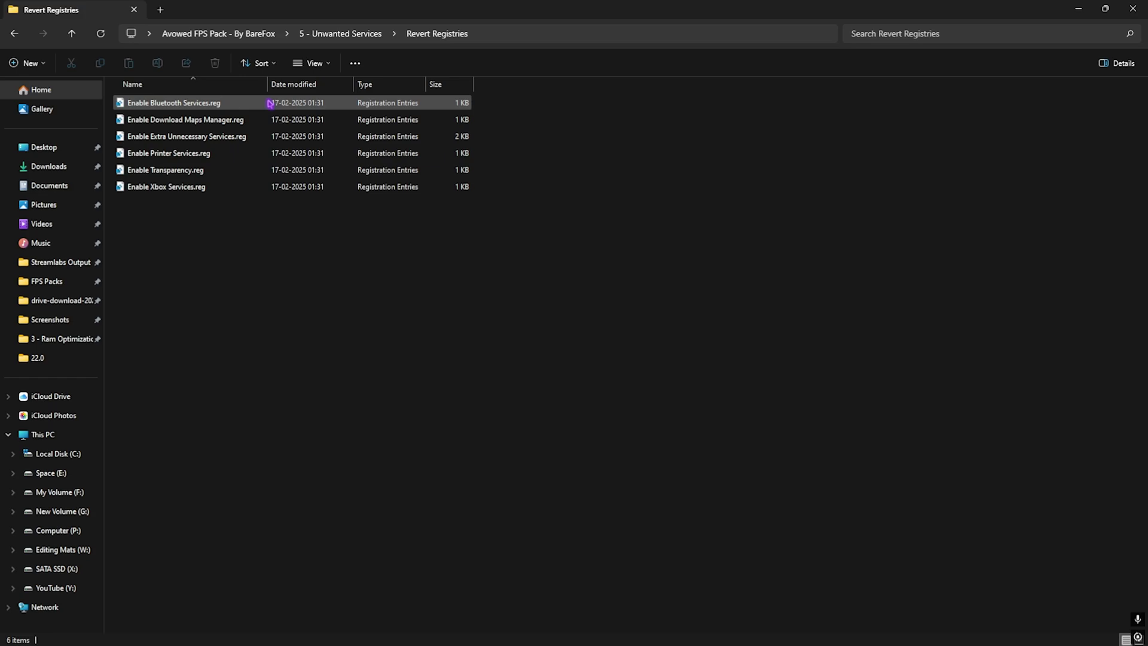
key(alt+Up)
key(alt+Up)
Run Clean Temporary Files.bat from 6 - Programs as administrator to delete all temporary files
double_click(177, 185)
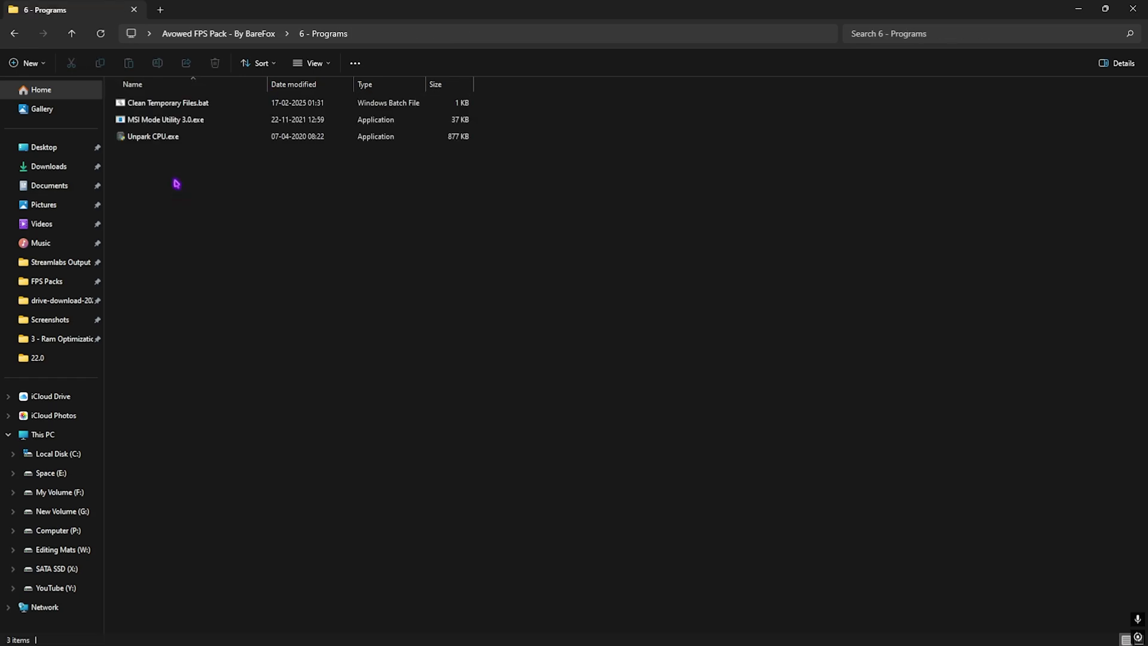
drag(229, 195, 218, 98)
click(197, 103)
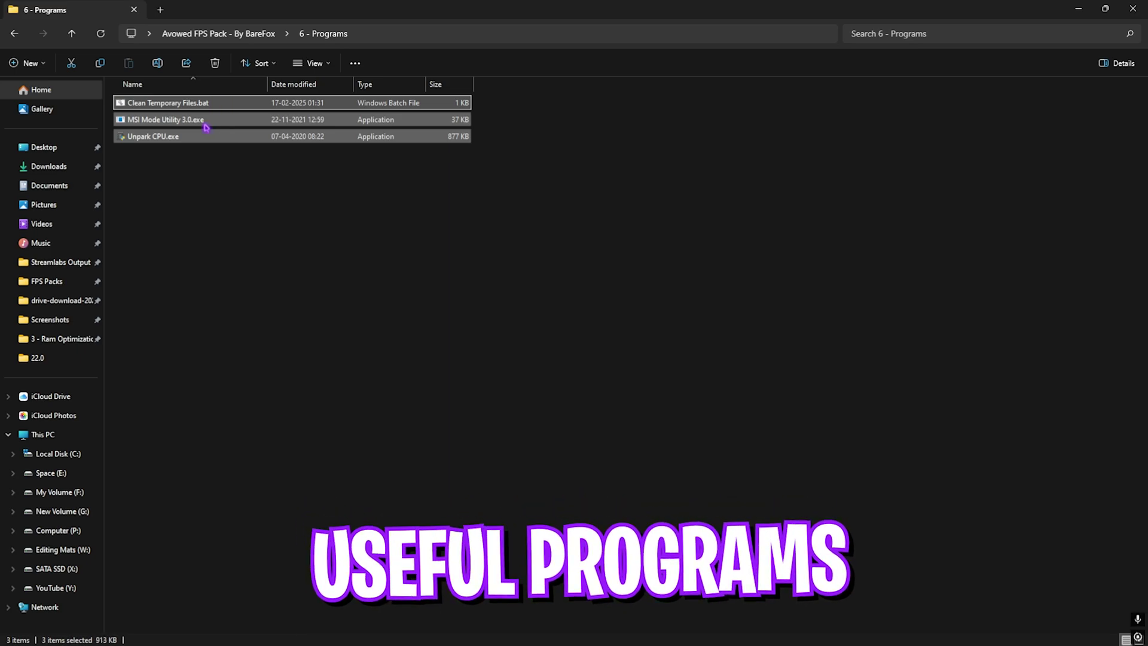
right_click(170, 107)
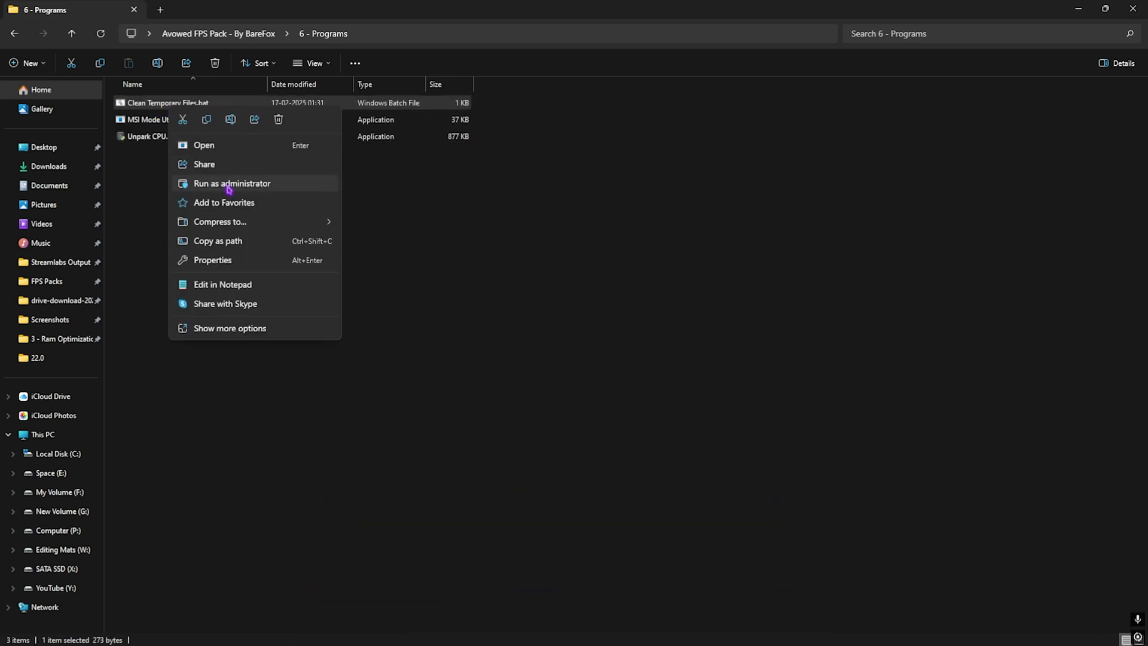
click(228, 186)
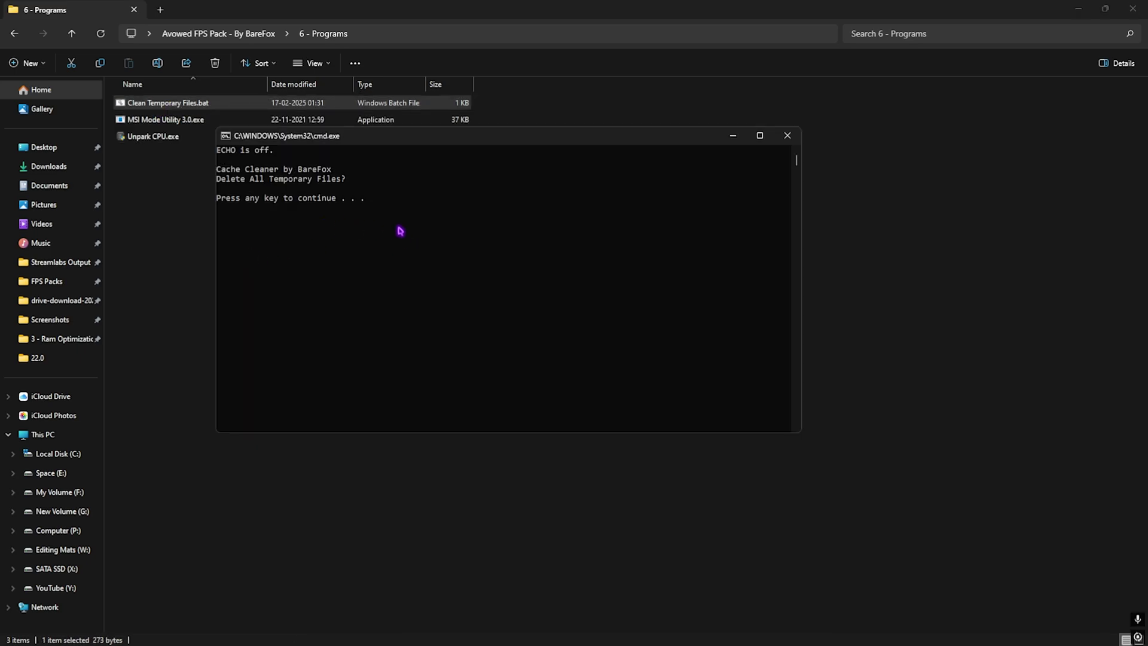
key(Return)
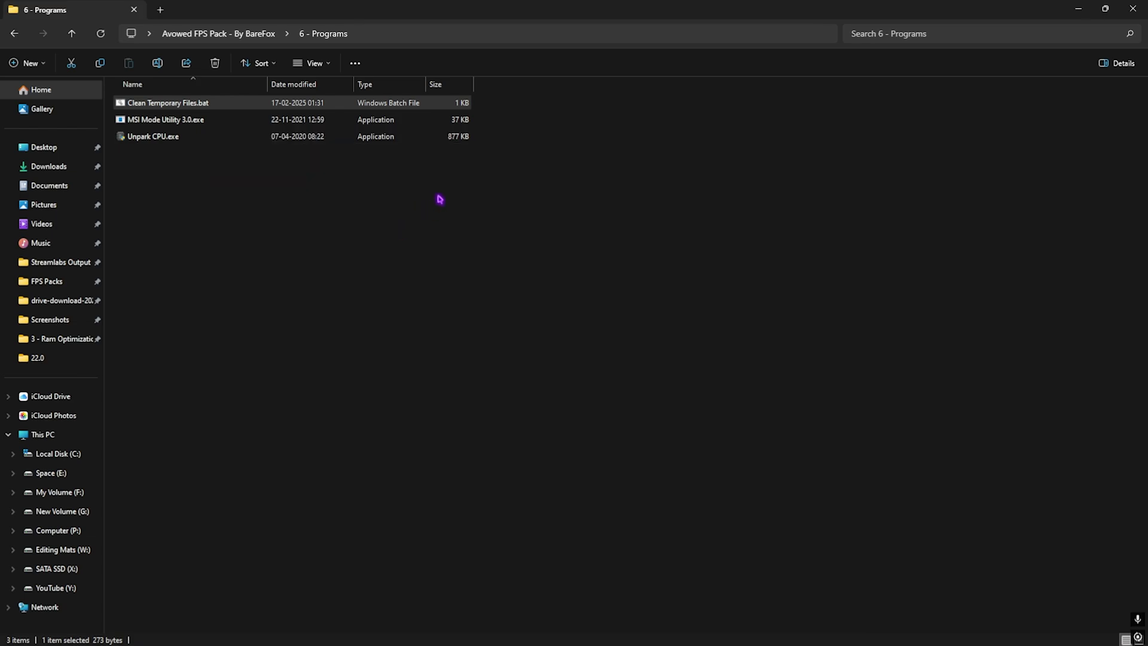
click(165, 122)
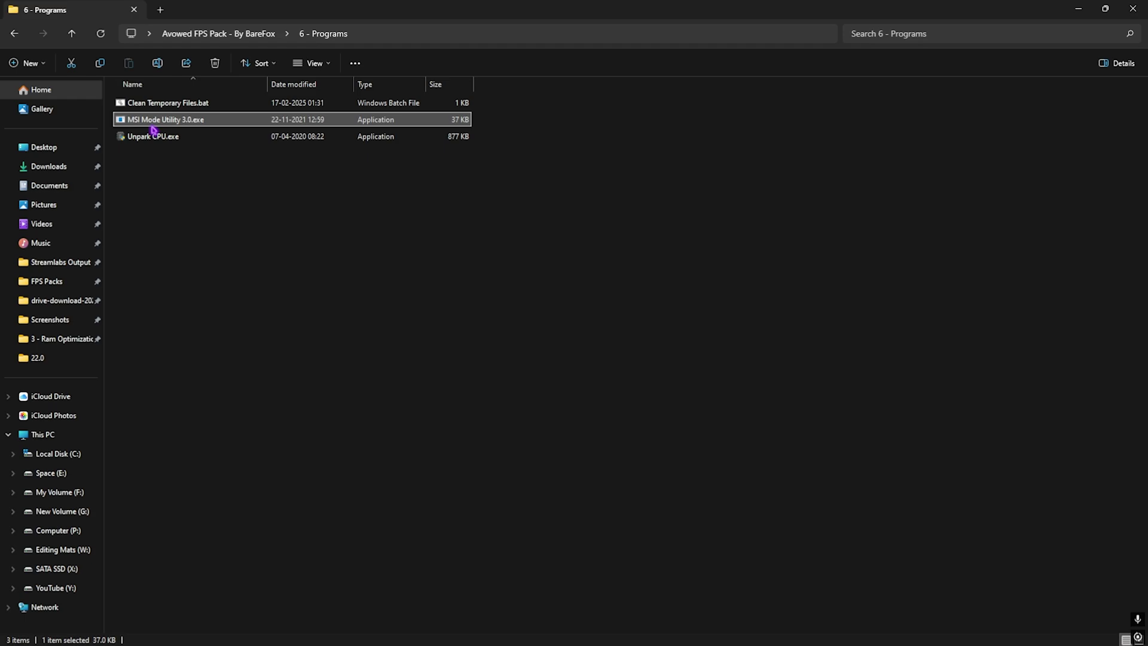
Enable MSI mode with High interrupt priority for the NVIDIA GeForce RTX 2070 SUPER, then close the utility
right_click(197, 121)
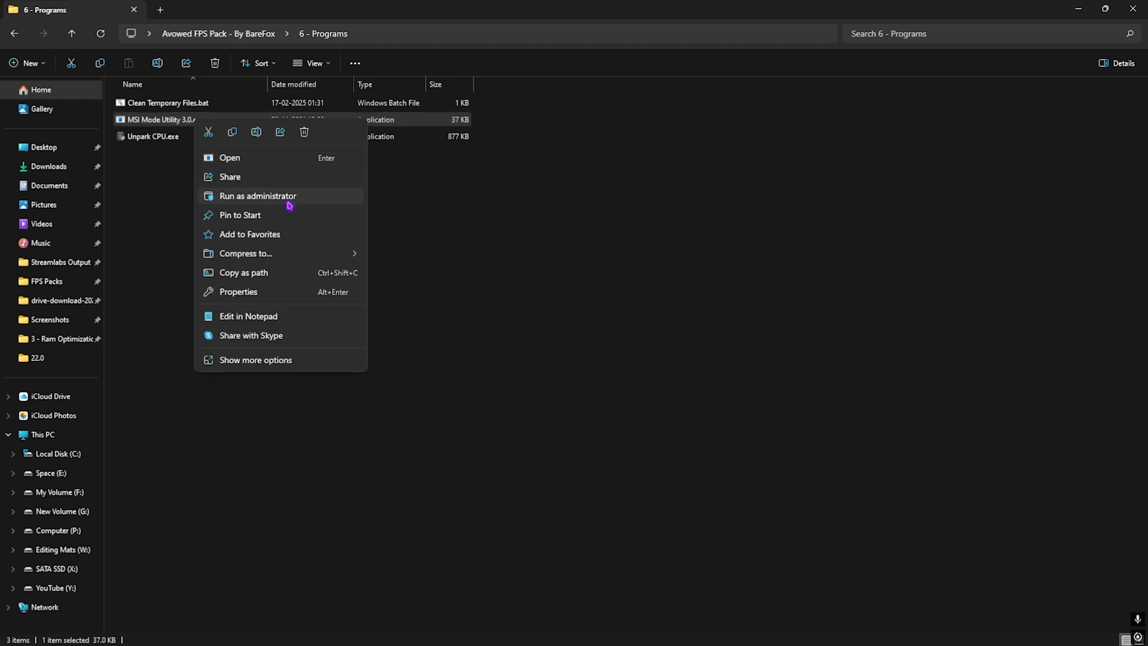
click(289, 202)
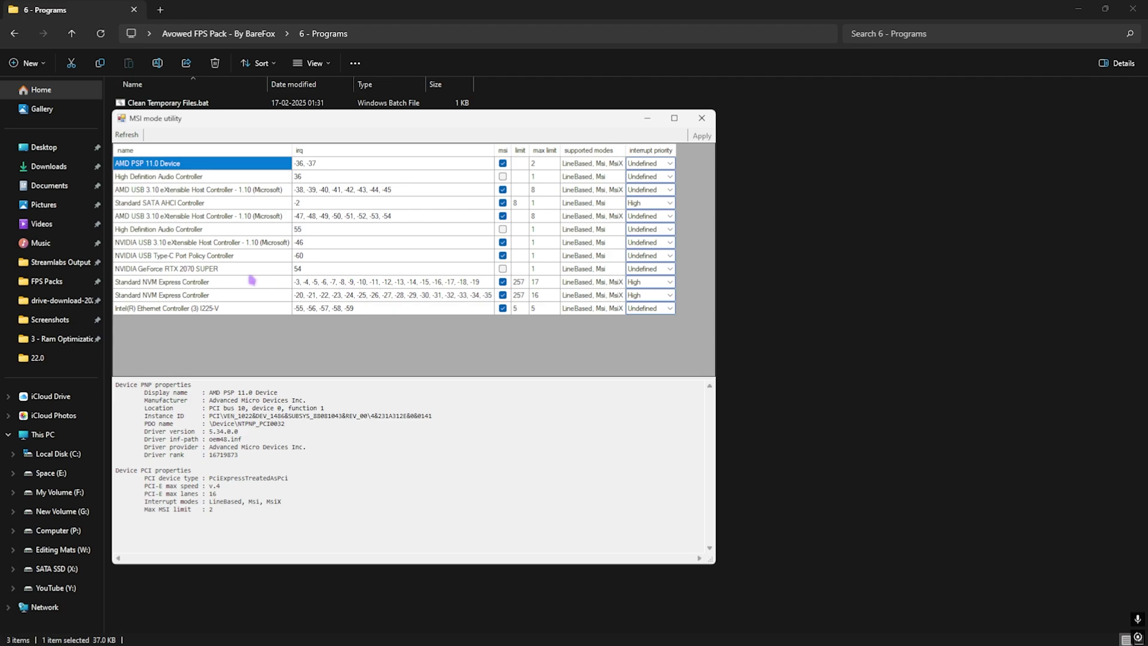
click(209, 269)
click(502, 269)
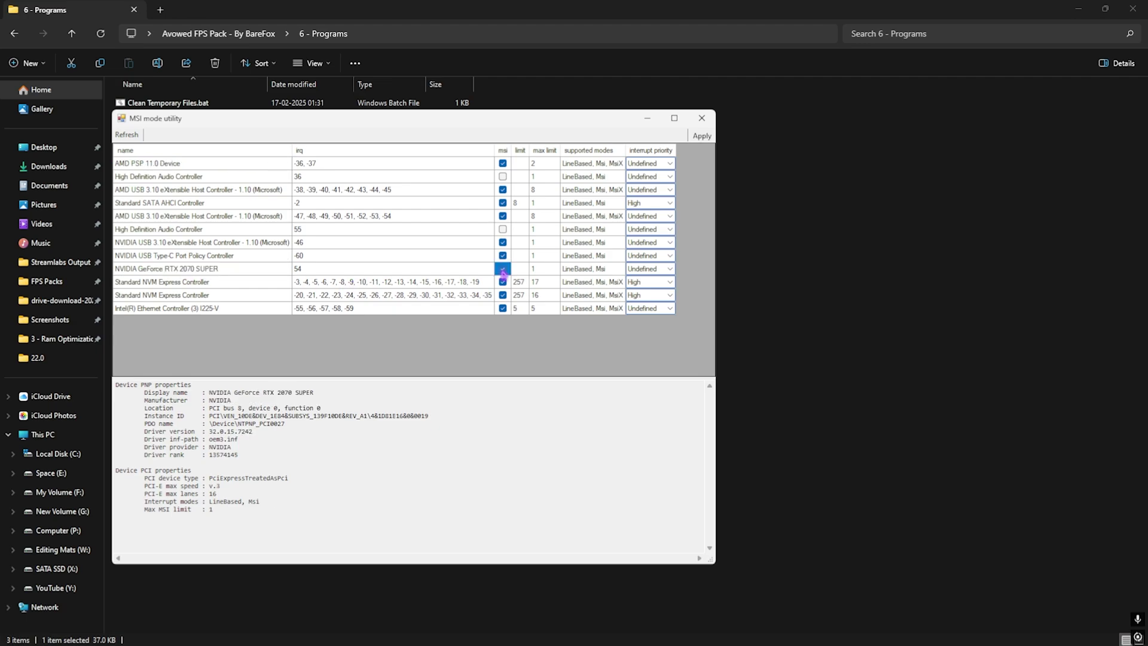
click(669, 268)
click(646, 300)
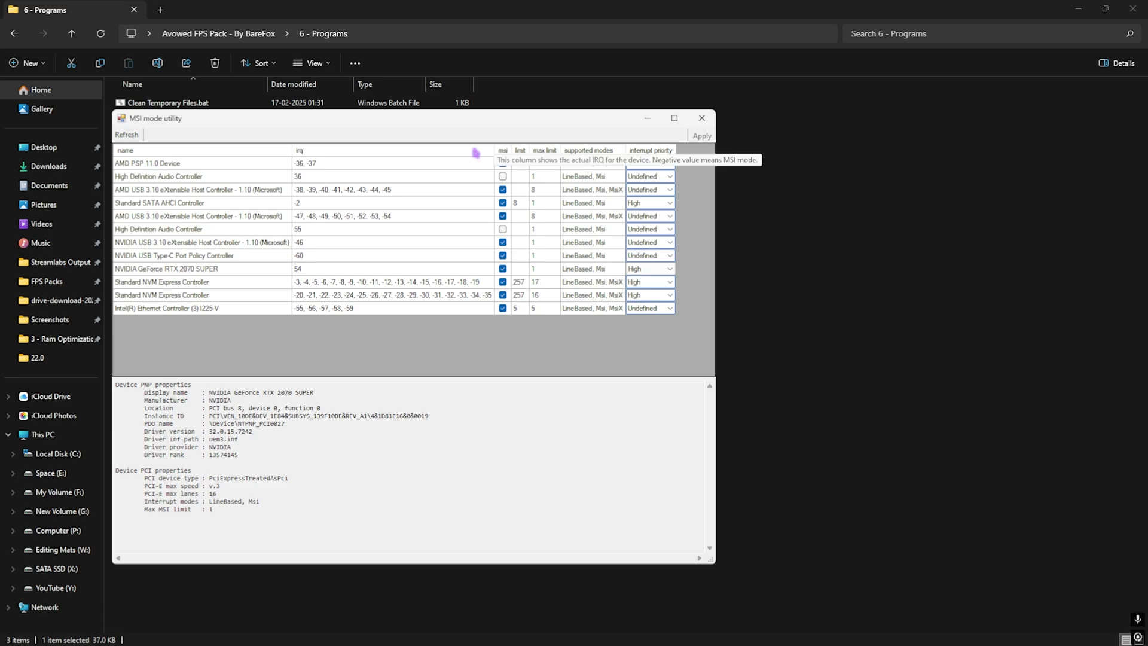
key(alt+F4)
Run Unpark CPU as administrator, apply a 100% core parking index, and return to the Avowed FPS Pack folder
click(174, 141)
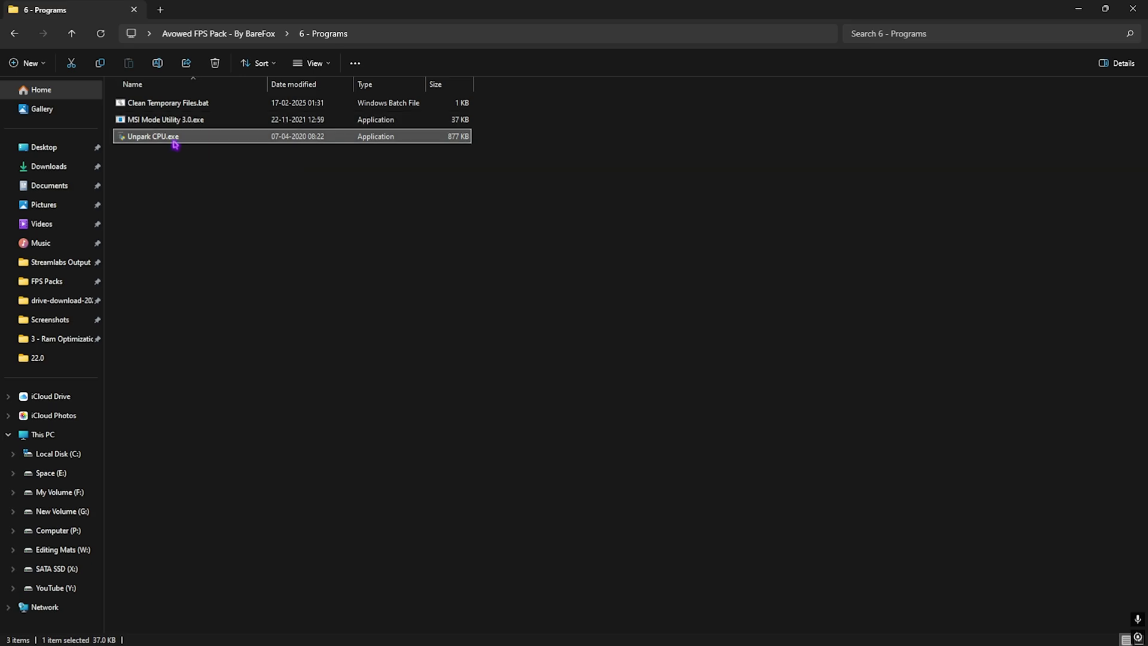
right_click(160, 142)
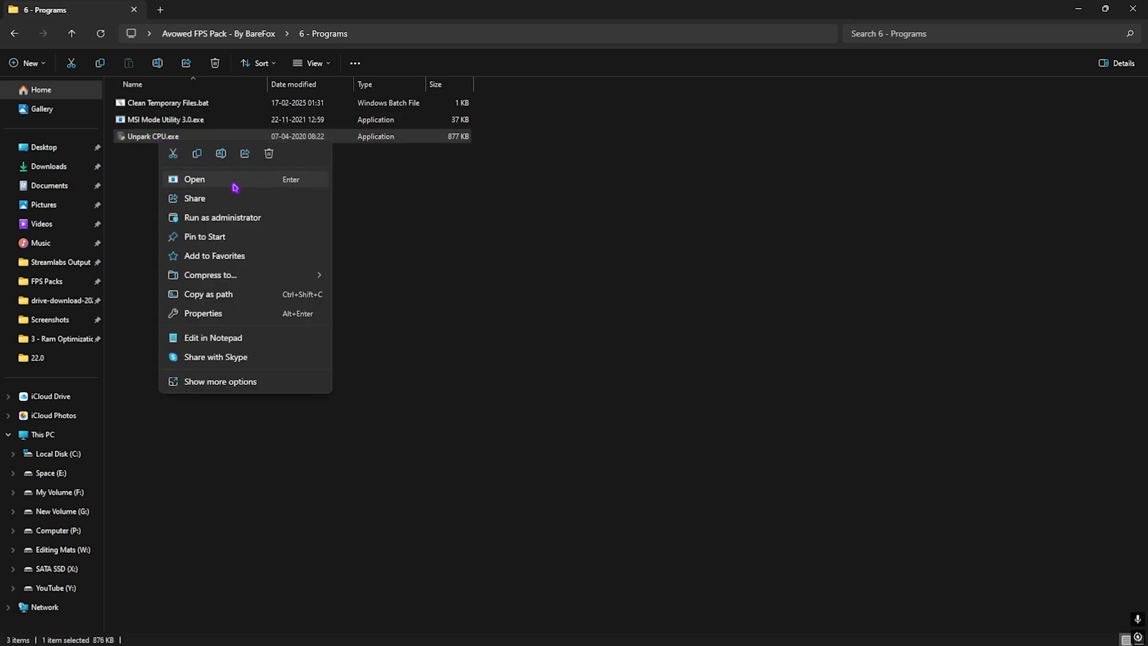
click(248, 219)
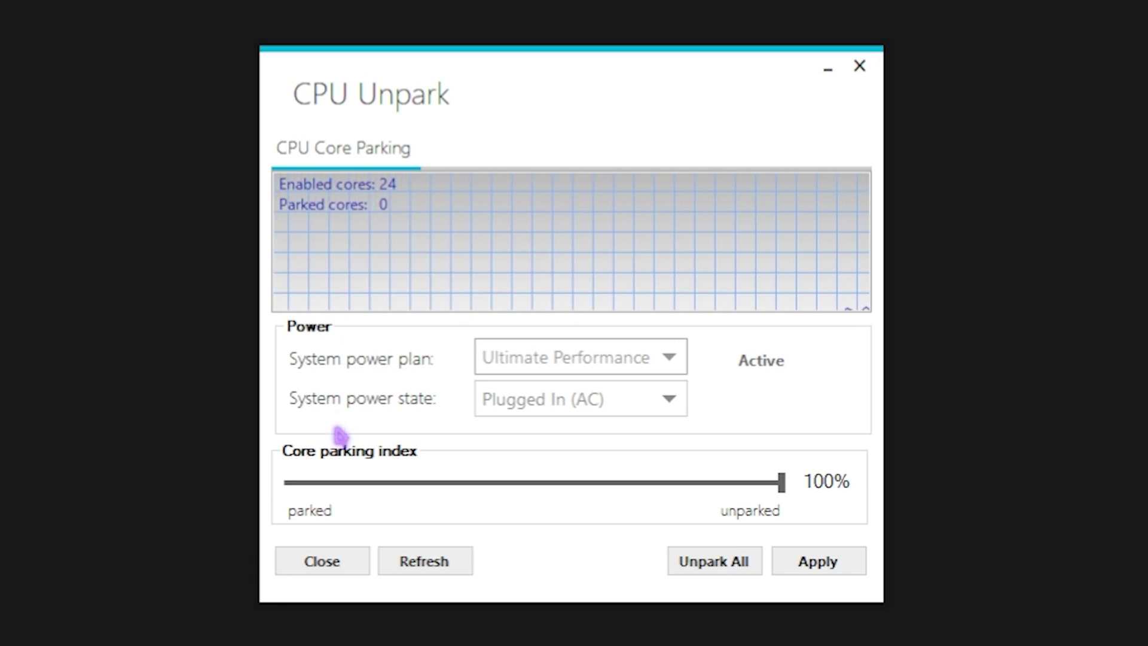
drag(335, 482, 790, 495)
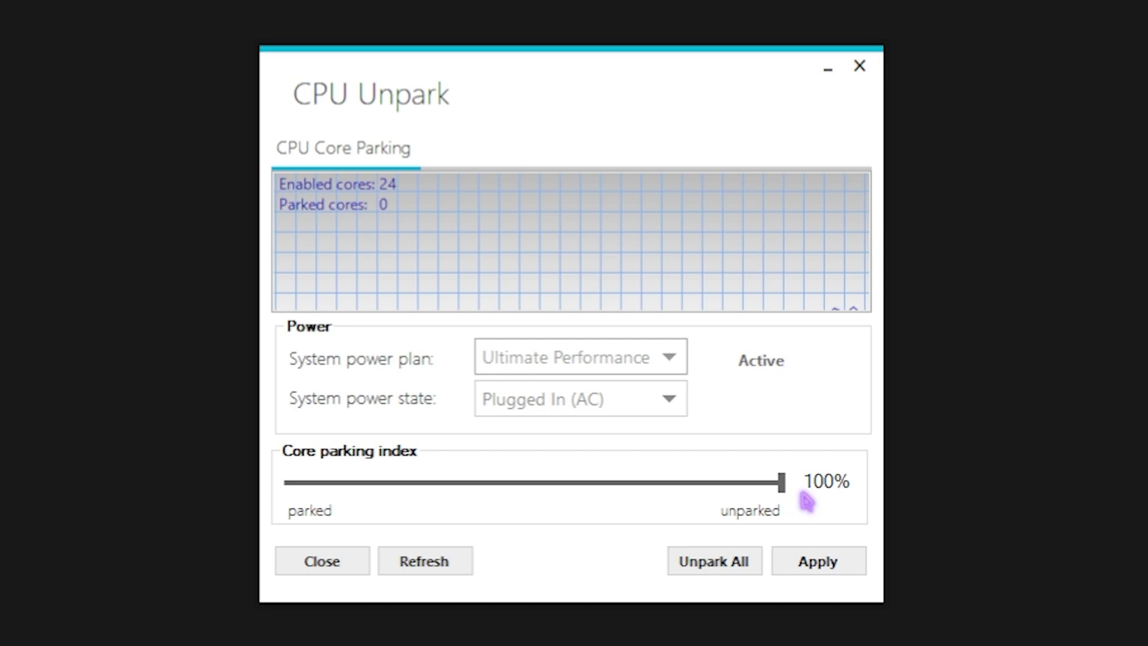
click(814, 561)
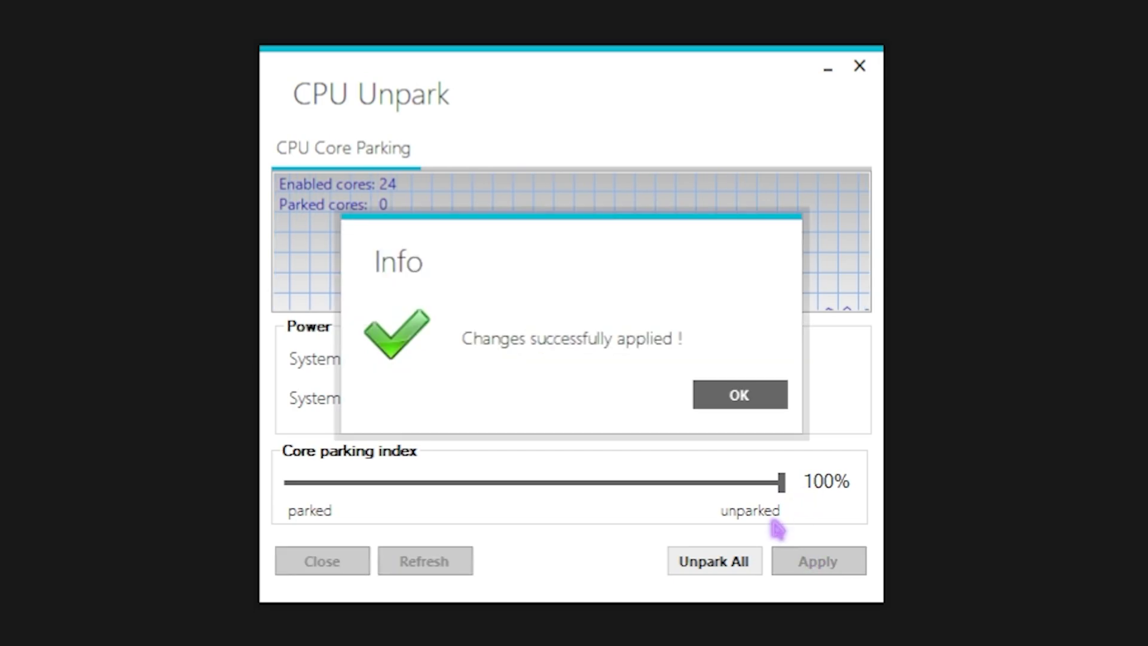
click(739, 395)
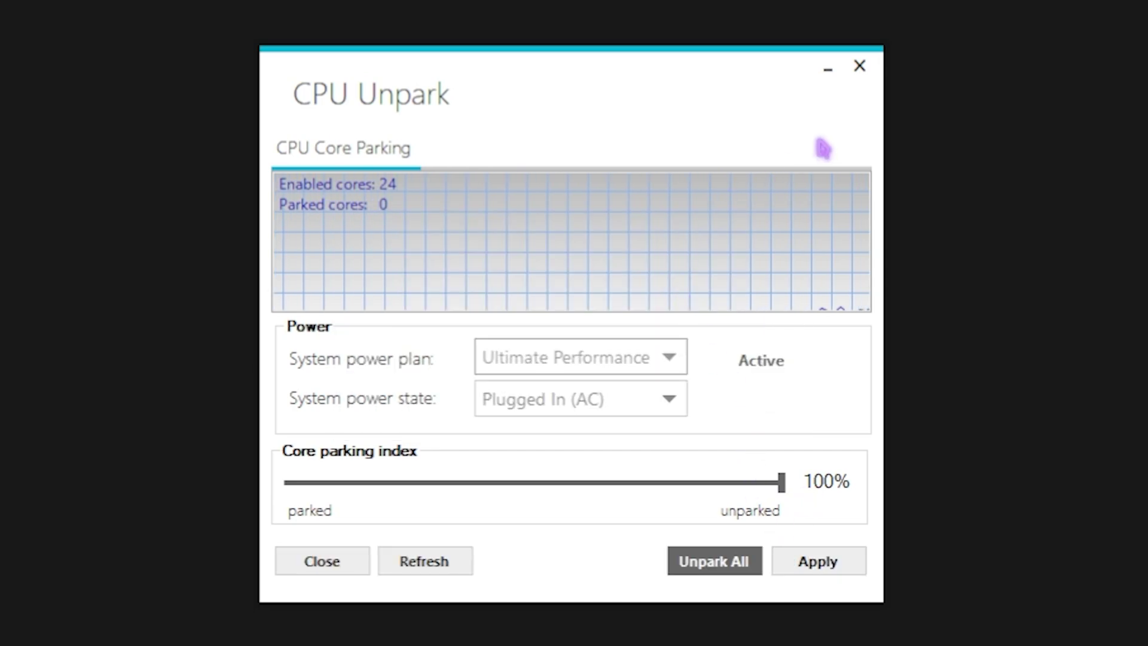
click(861, 67)
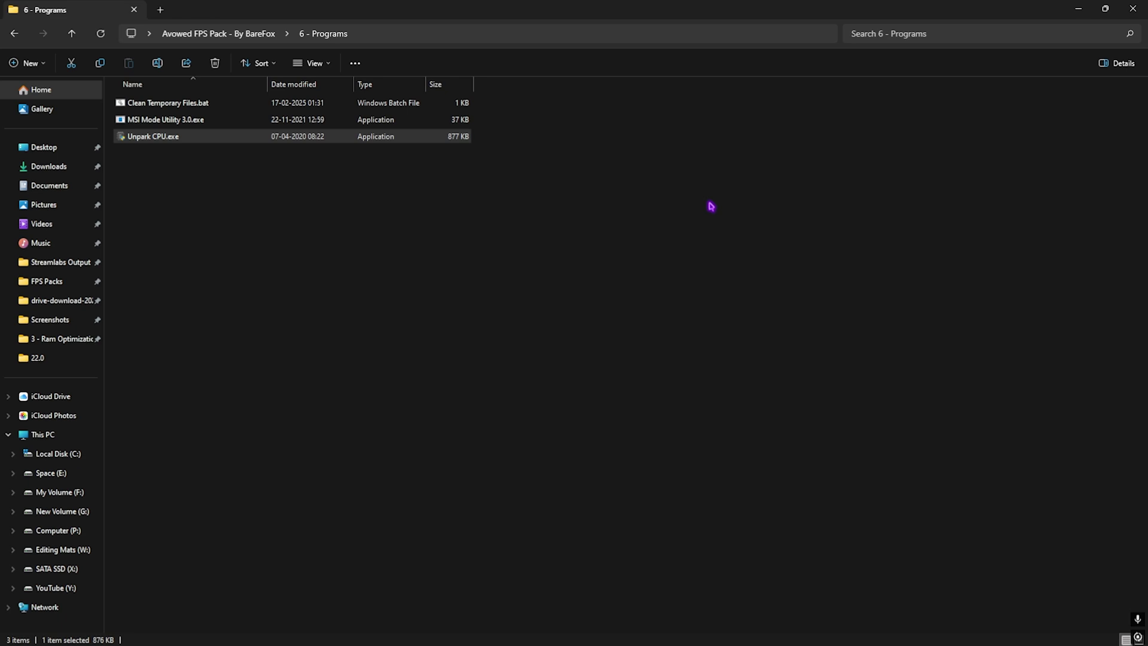
click(235, 34)
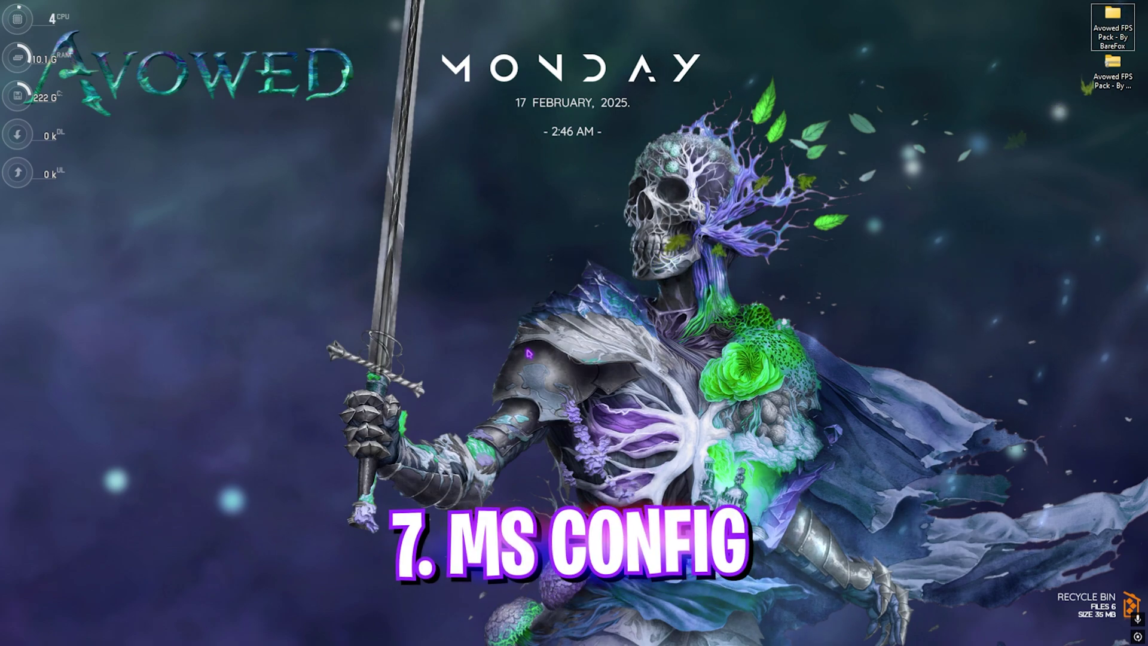
Launch msconfig and apply a boot processor limit of 24 under Boot advanced options
key(super+r)
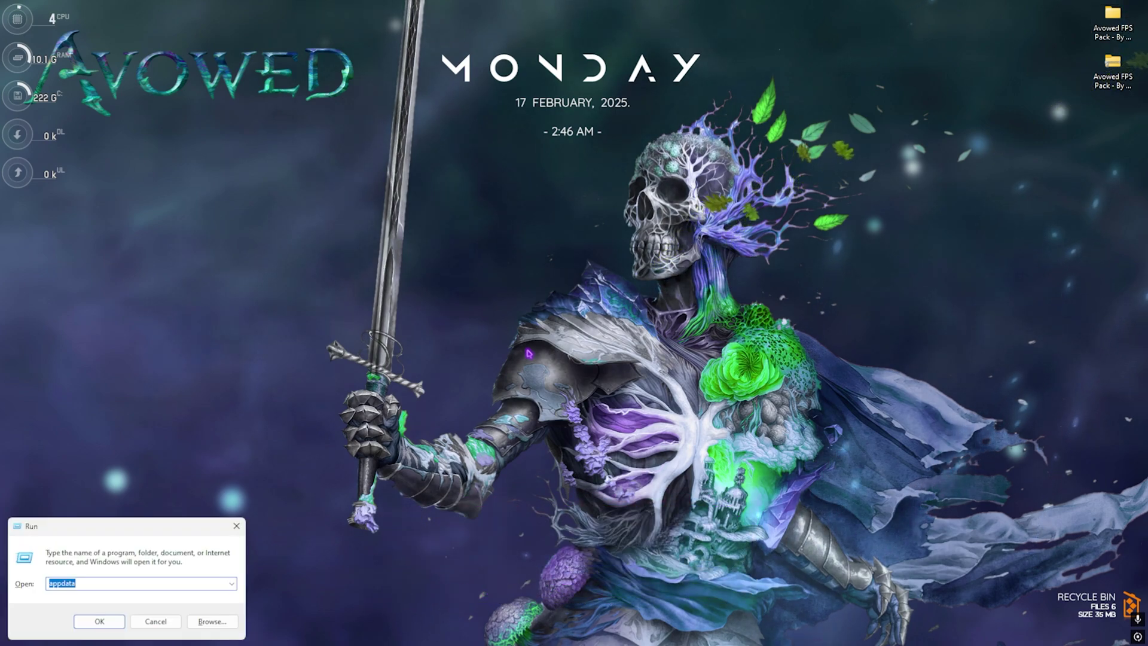
text(msconfig)
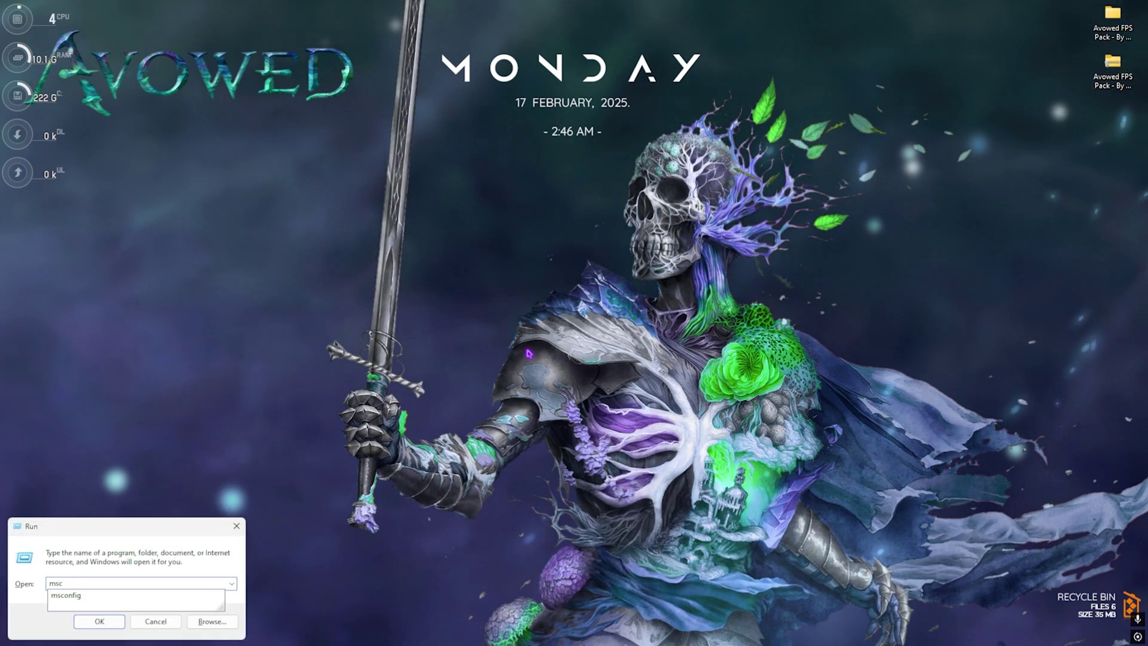
key(Return)
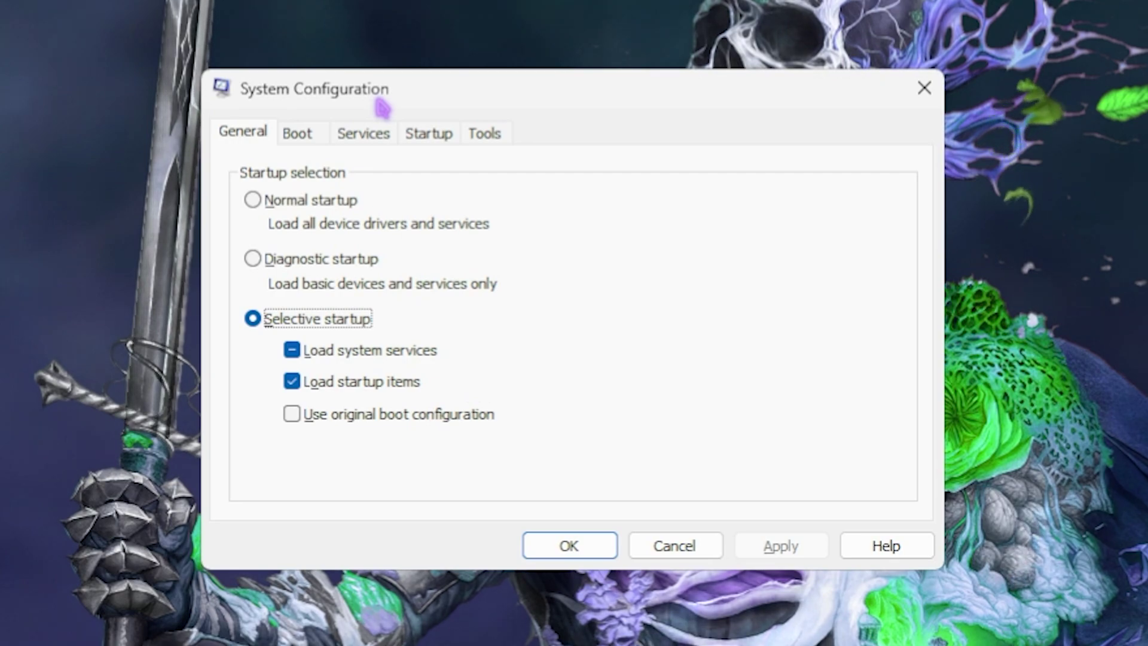
click(297, 133)
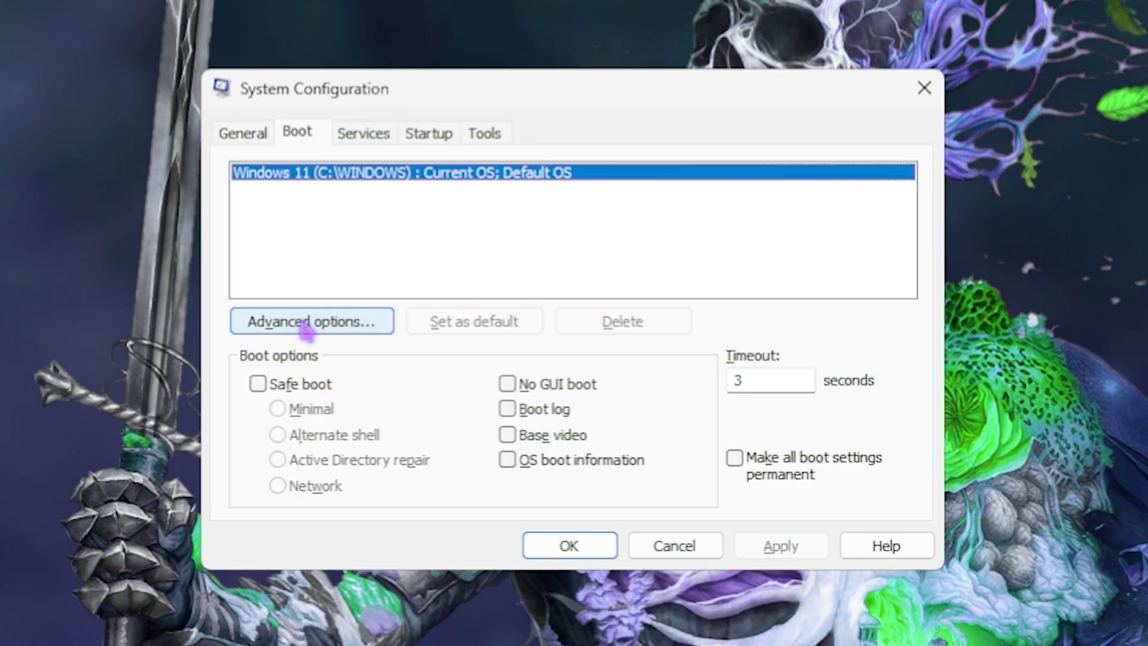
click(289, 322)
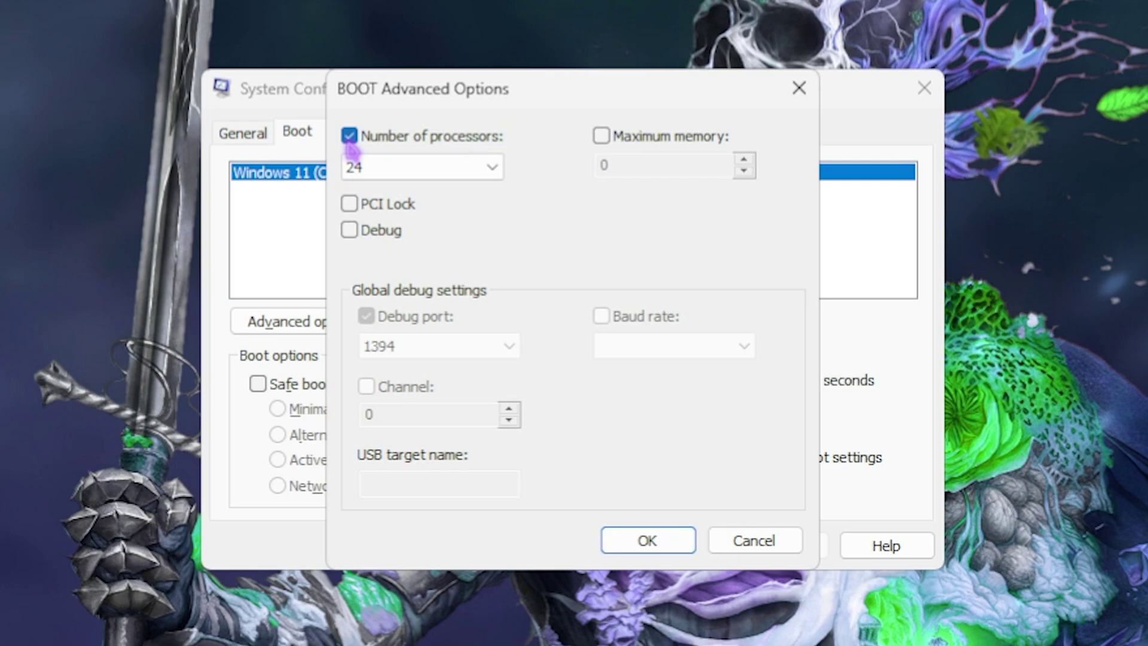
click(474, 160)
click(383, 580)
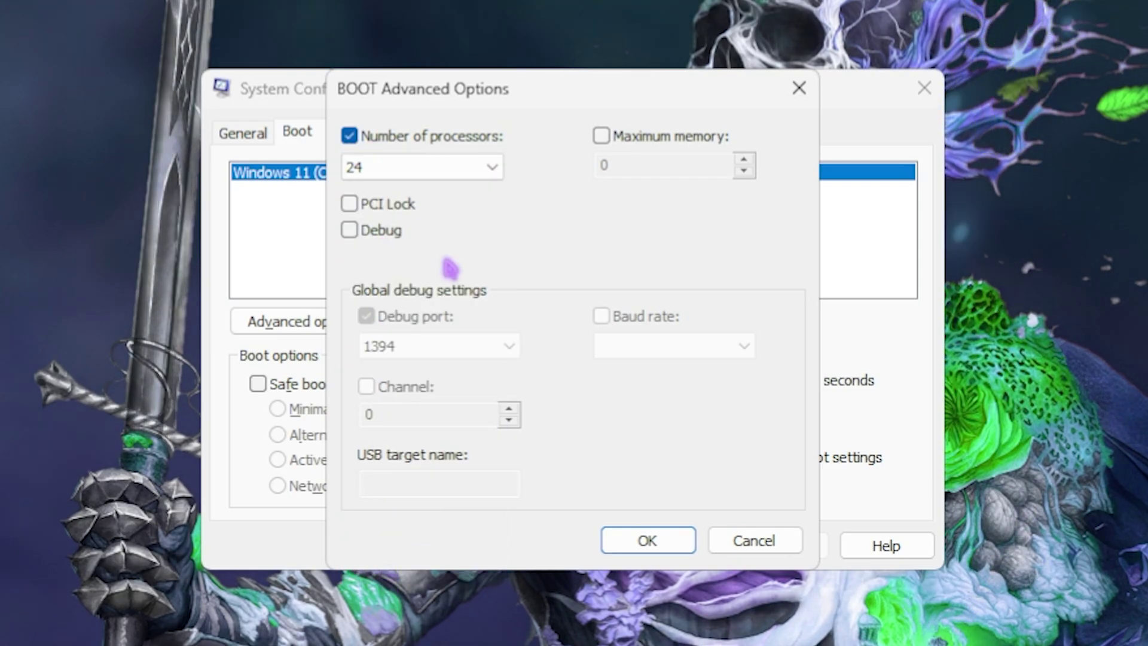
click(640, 541)
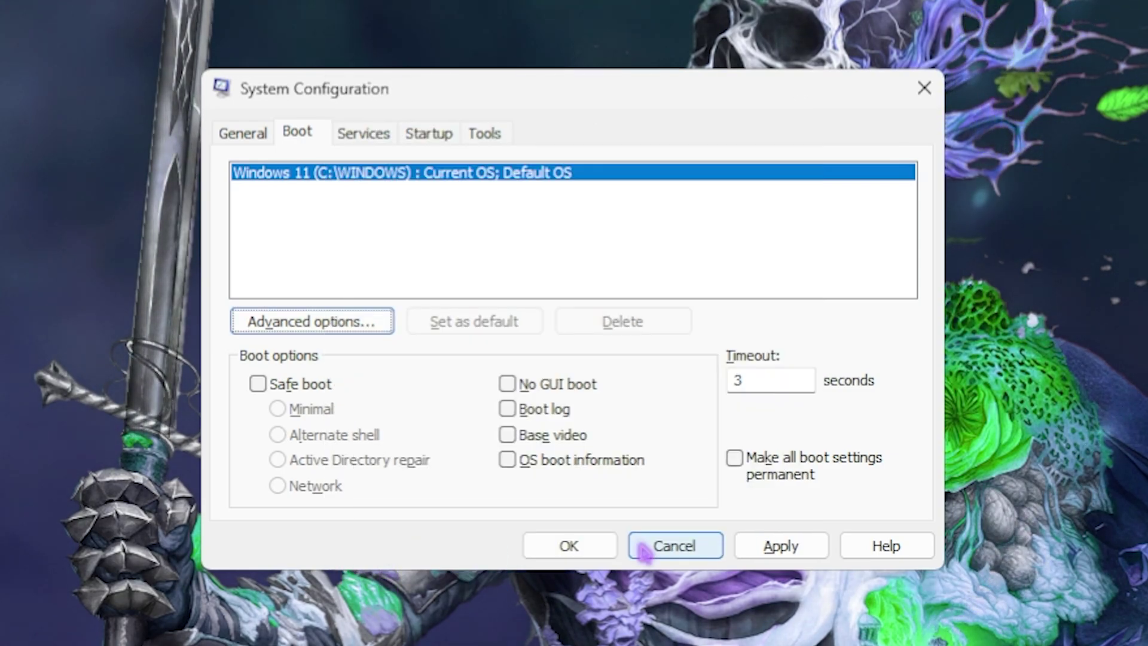
click(781, 545)
Hide all Microsoft services and scroll through the remaining third-party services list
click(364, 133)
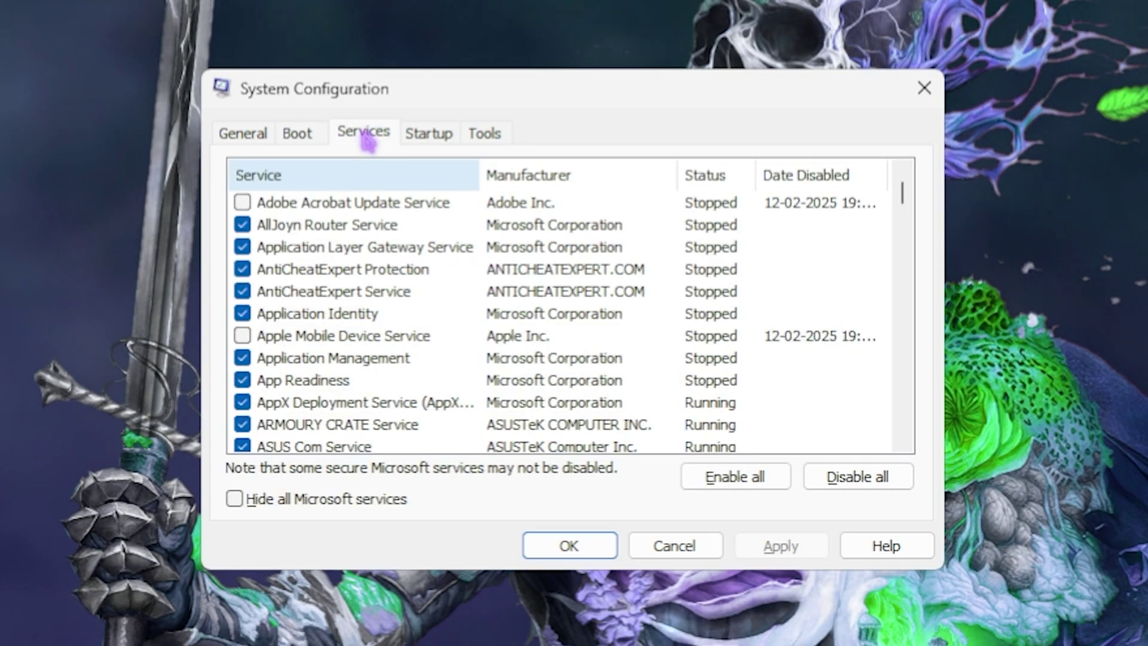
click(256, 500)
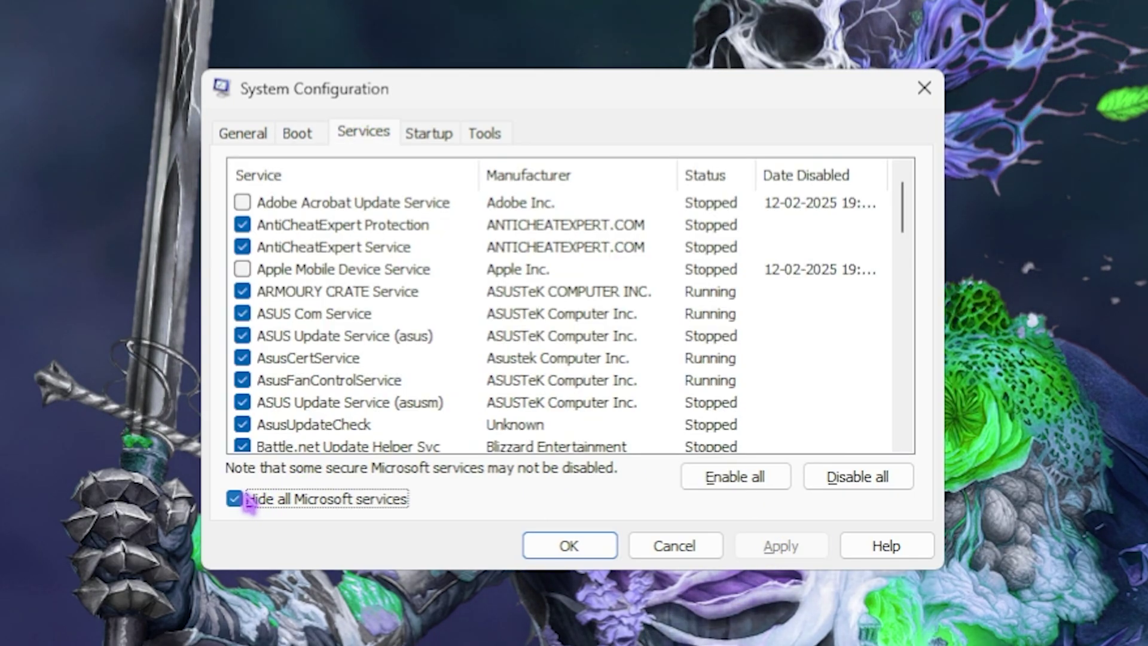
scroll(423, 263, down, 13)
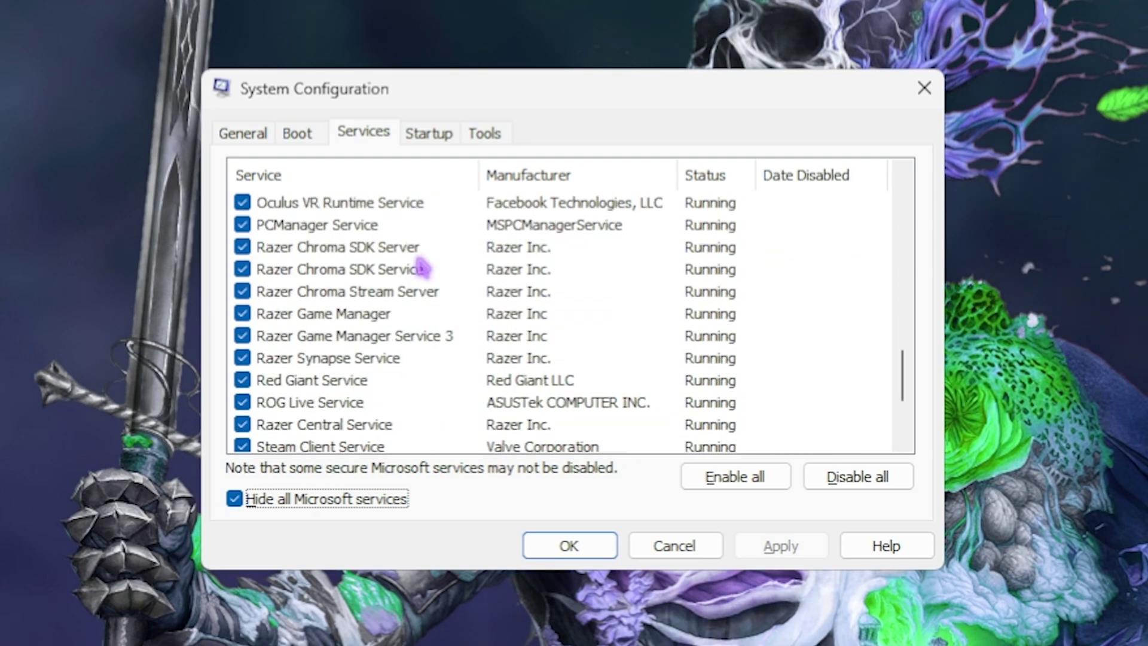
scroll(422, 267, up, 13)
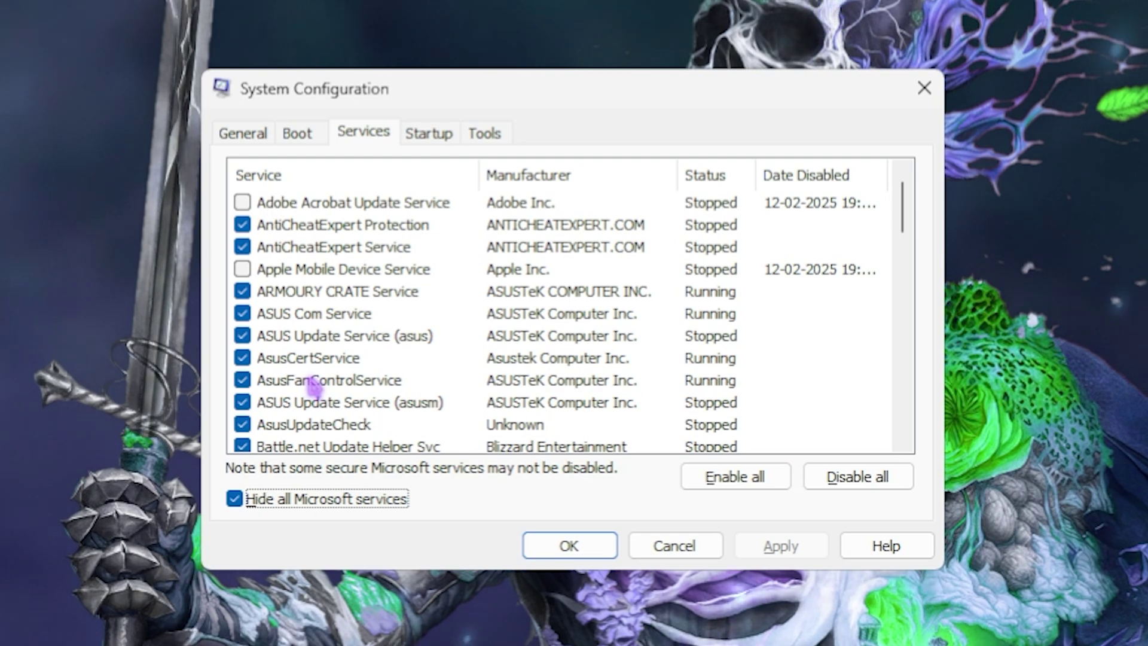
scroll(315, 388, down, 5)
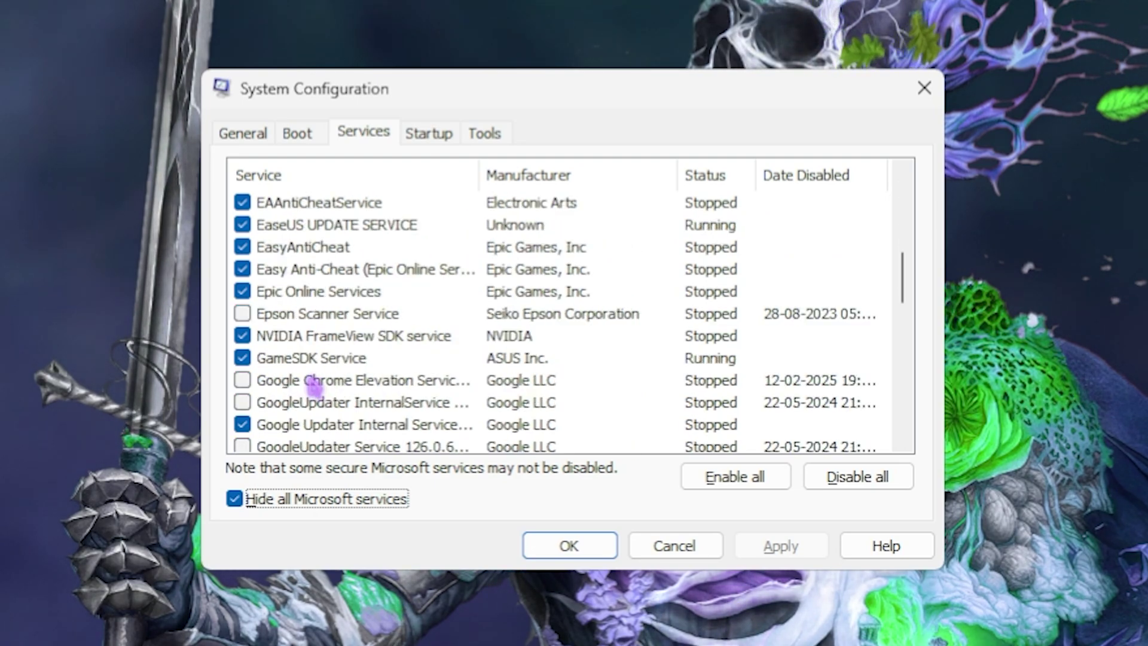
scroll(315, 388, down, 3)
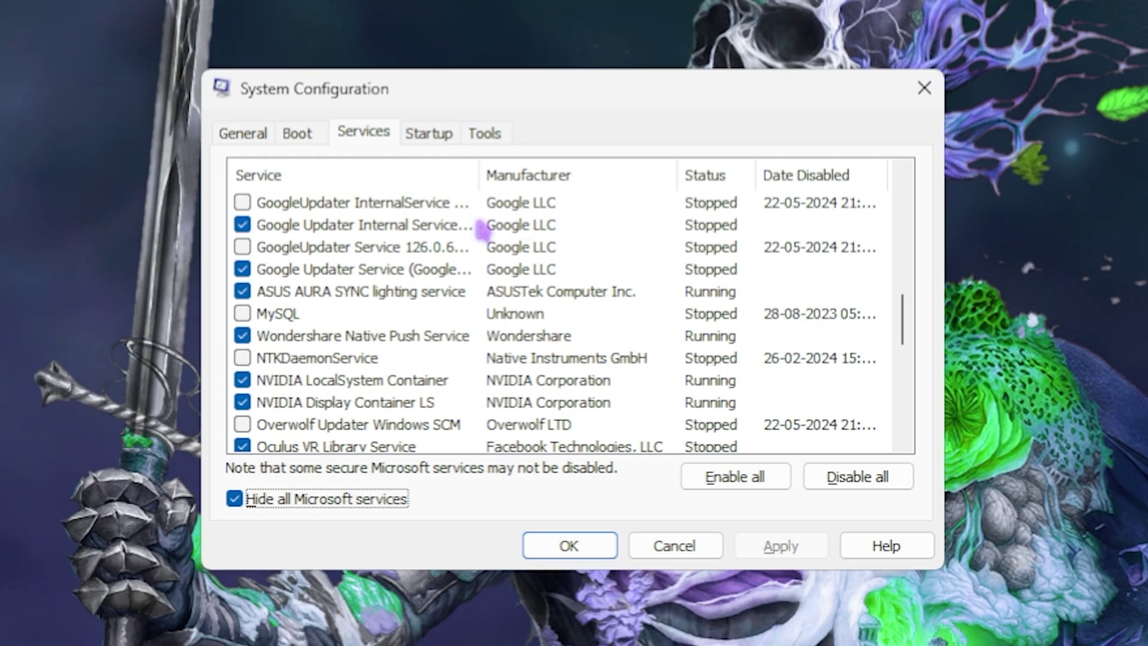
scroll(458, 275, down, 3)
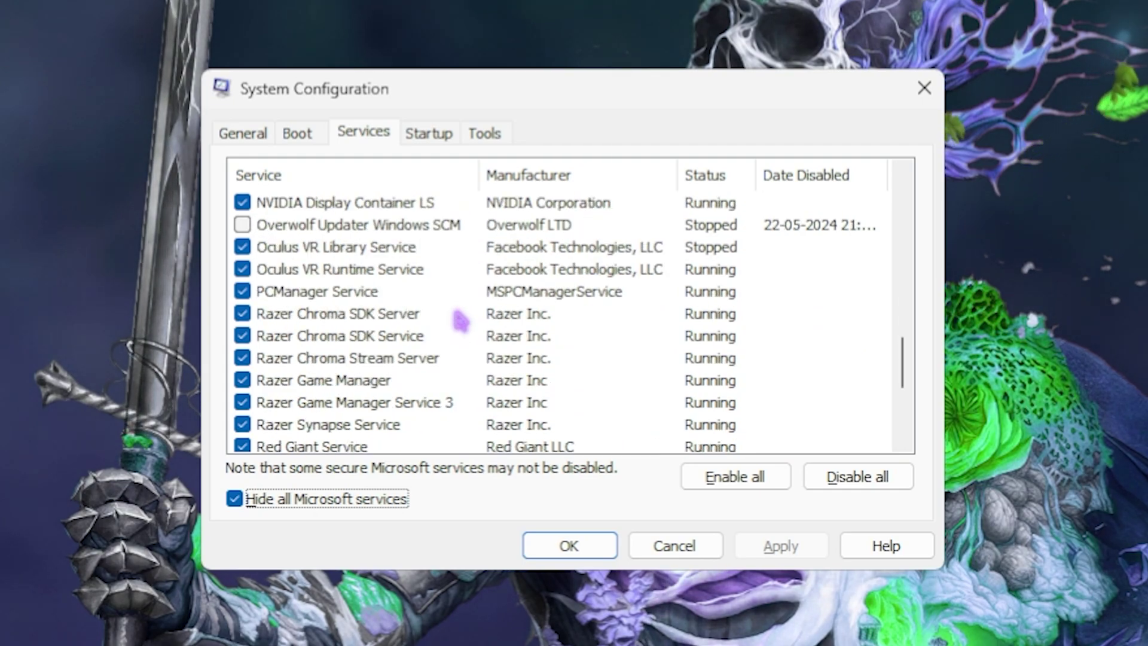
scroll(457, 317, down, 3)
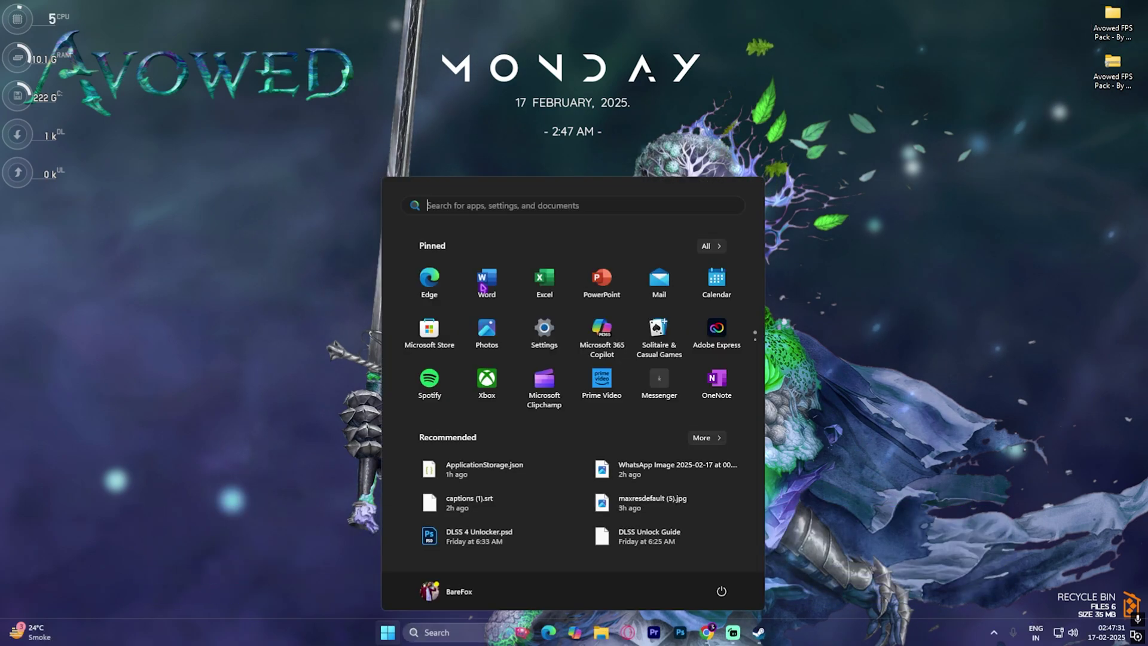
Open Local Group Policy Editor maximized and navigate to Computer Configuration > Administrative Templates > Windows Components > App Privacy
text(loc)
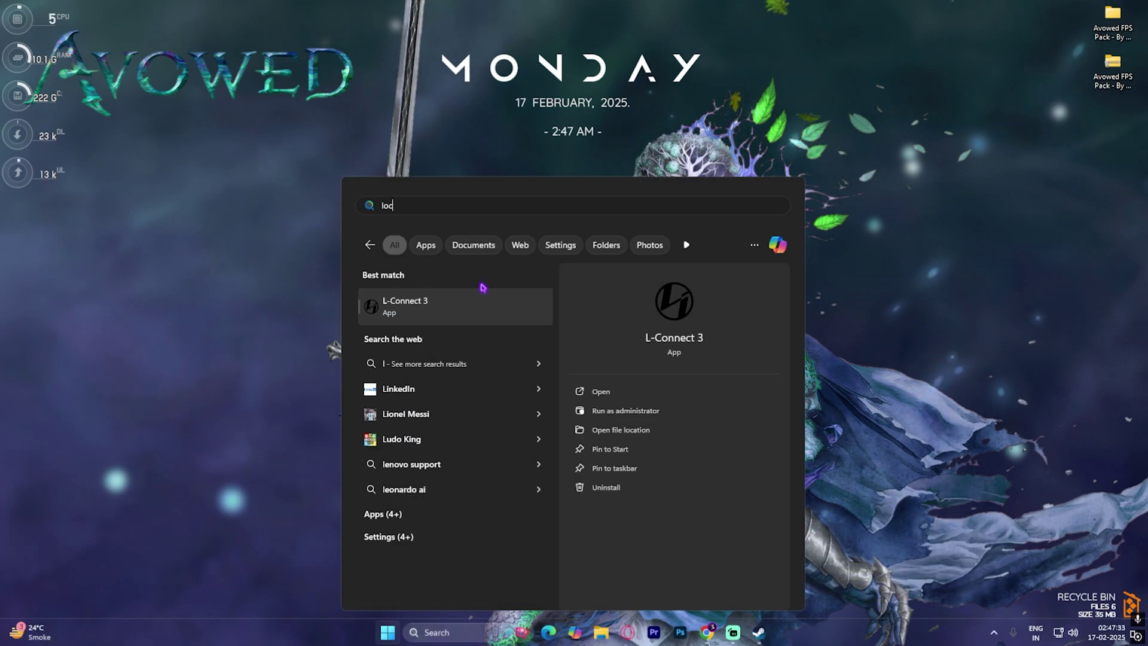
text(al gr)
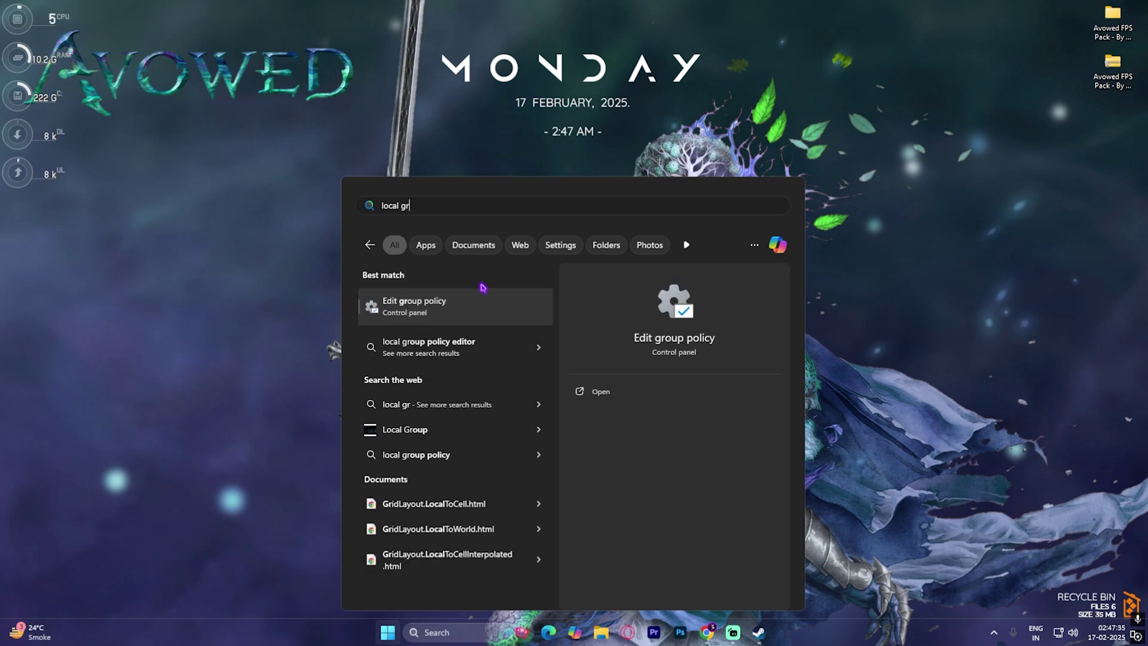
click(530, 300)
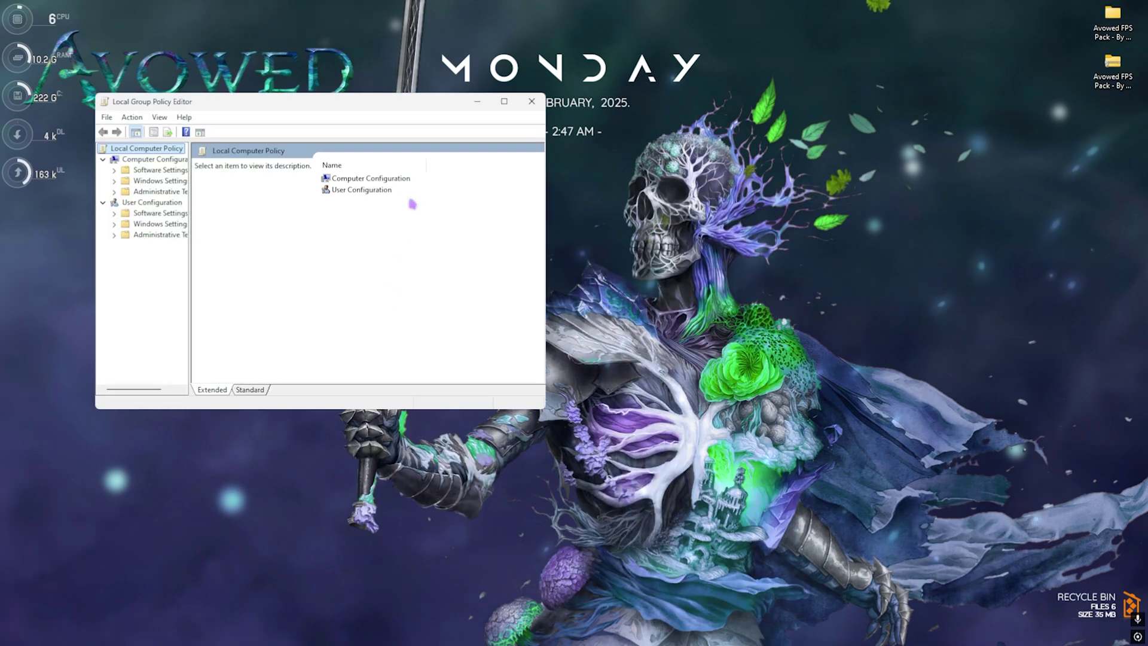
key(super+Up)
drag(93, 163, 162, 174)
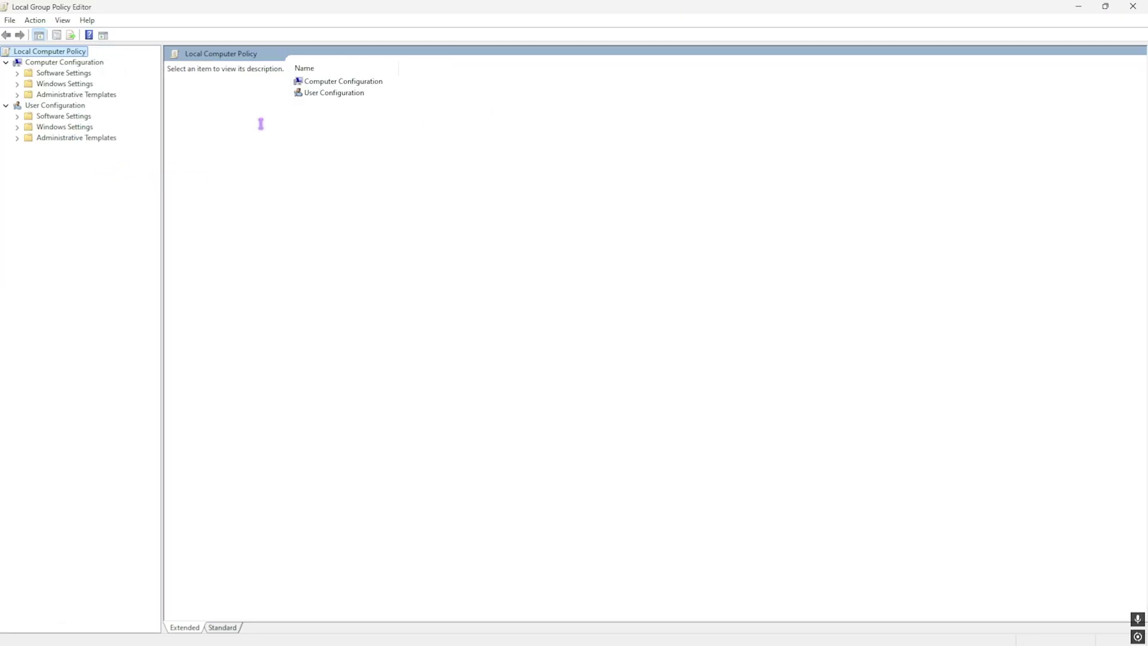
double_click(342, 83)
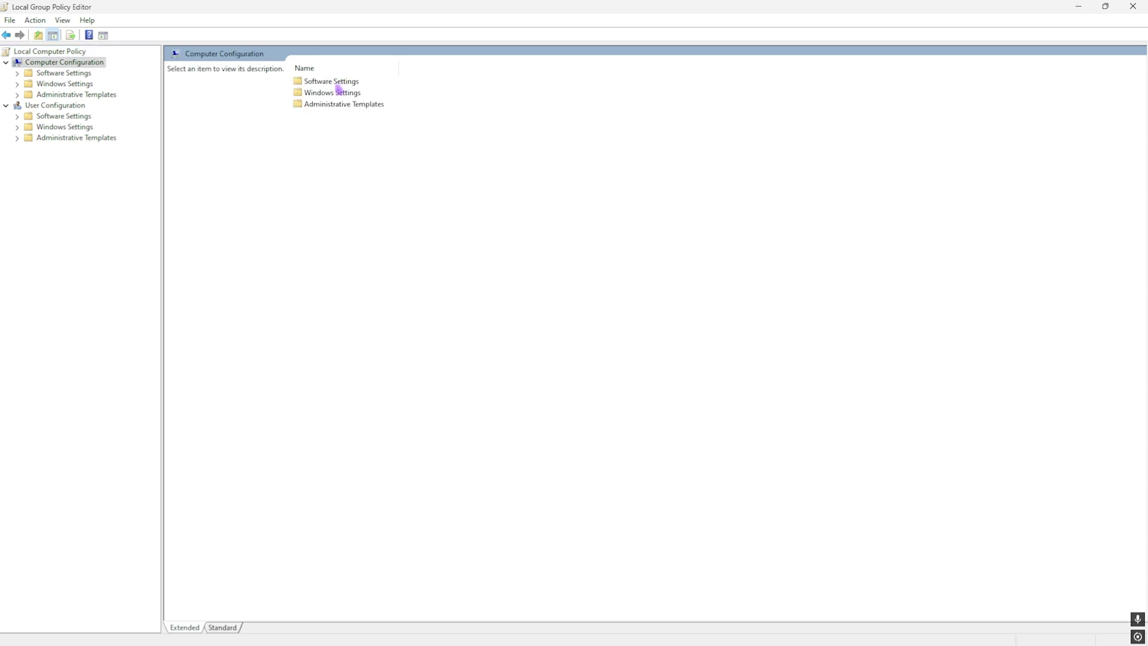
double_click(337, 105)
double_click(340, 160)
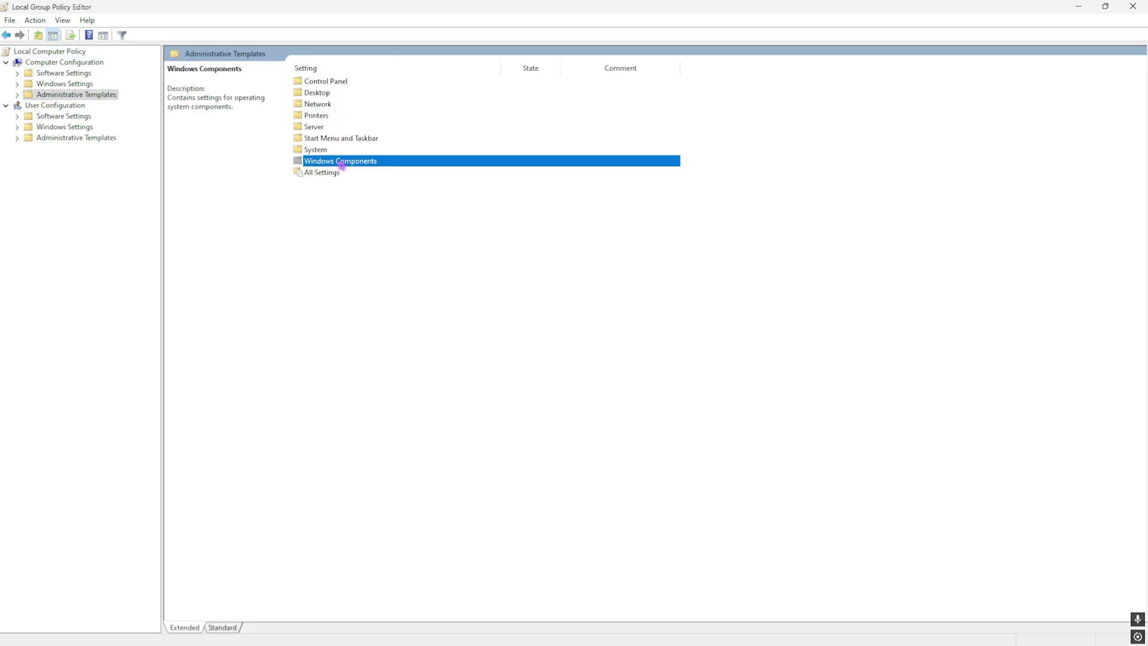
double_click(336, 115)
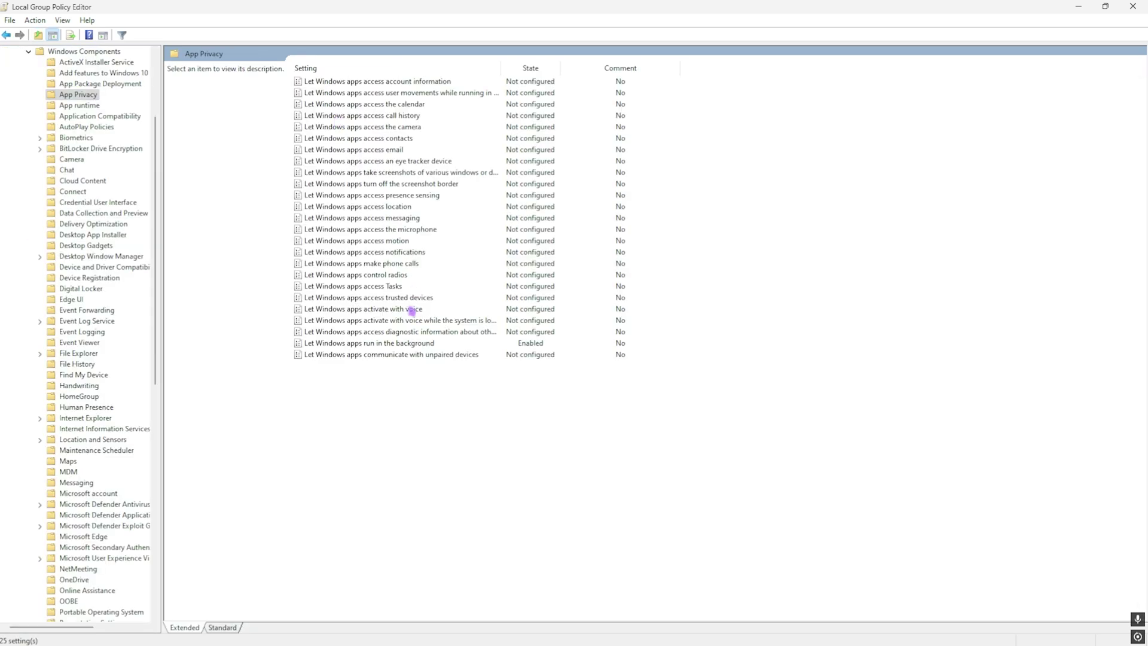
Enable 'Let Windows apps run in the background' with Force Deny as the default for all apps
click(357, 344)
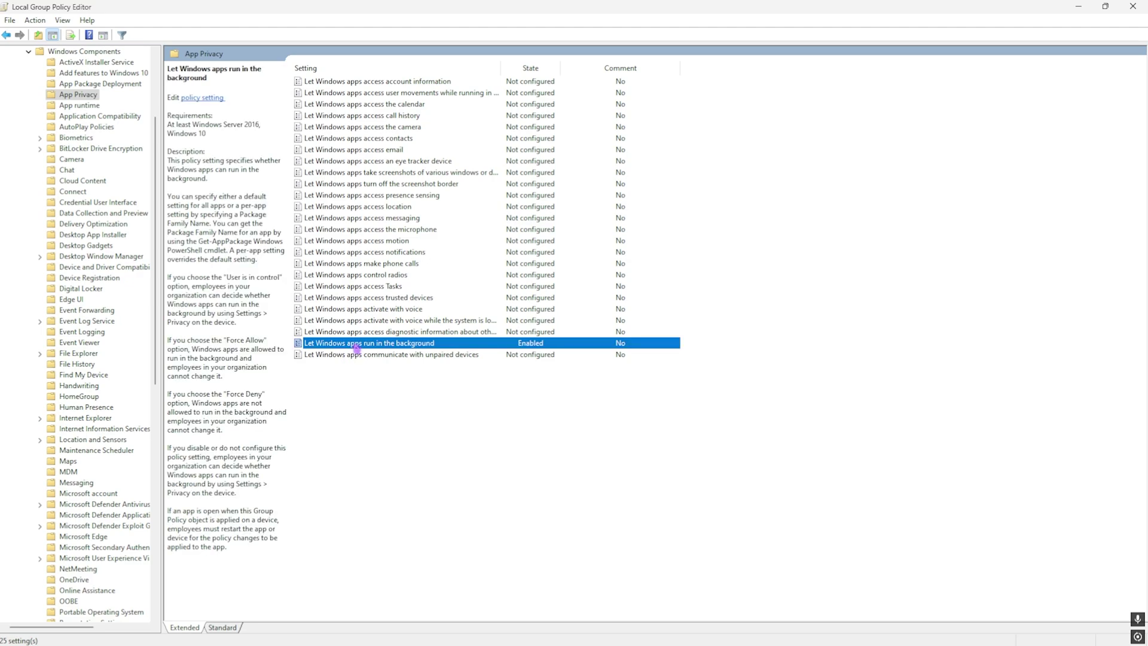
double_click(357, 344)
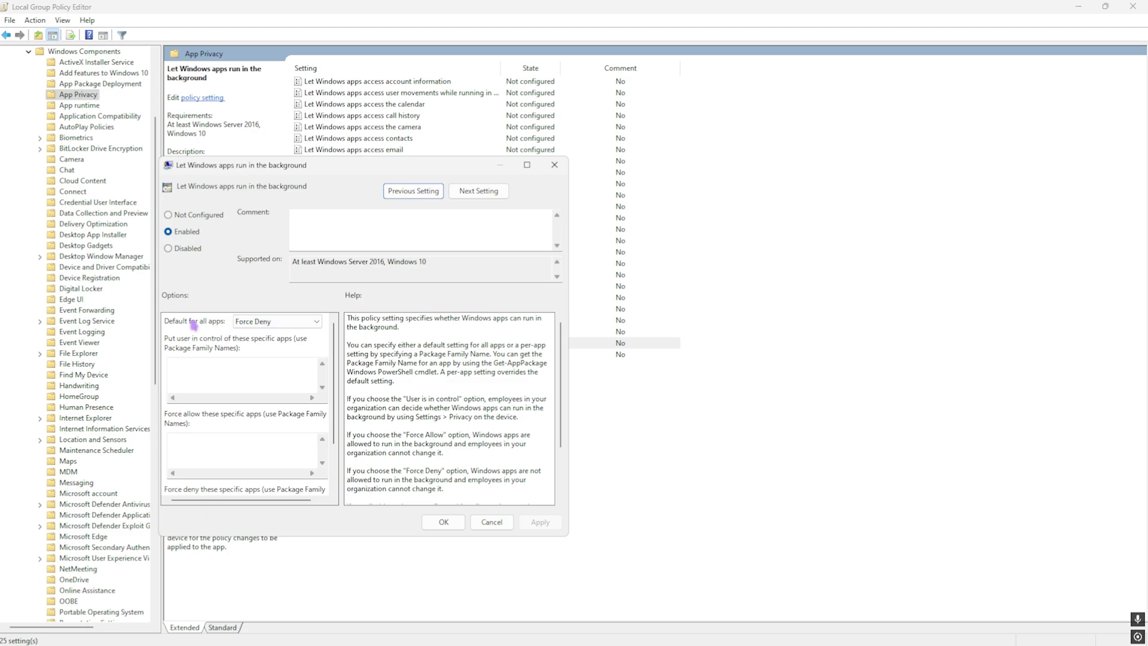
click(272, 321)
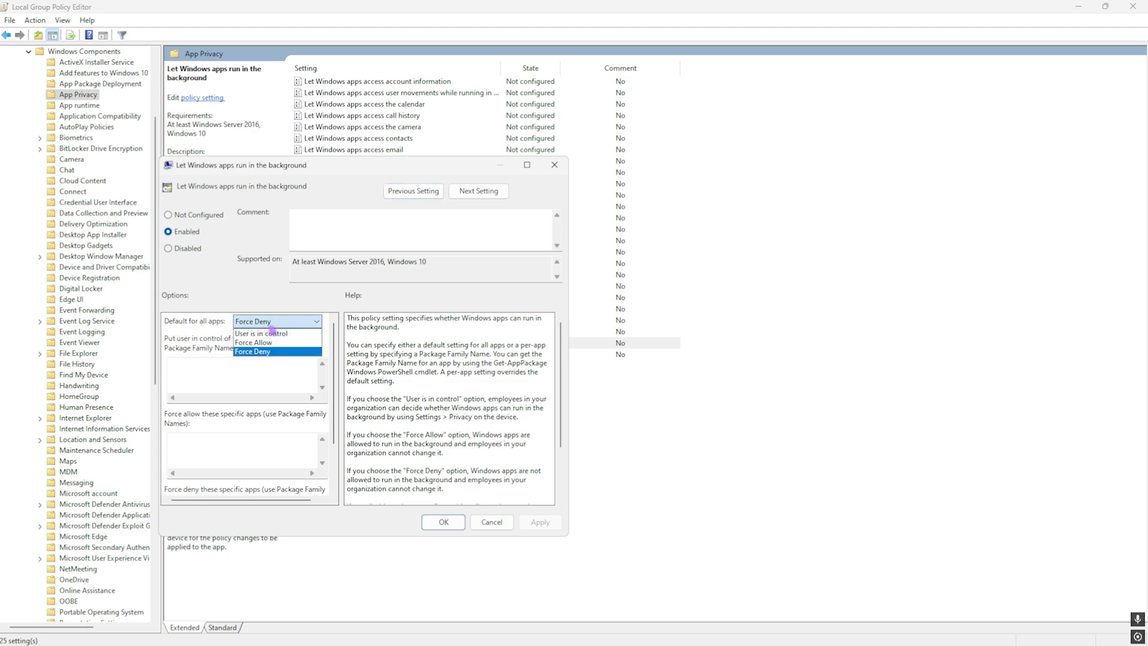
click(268, 353)
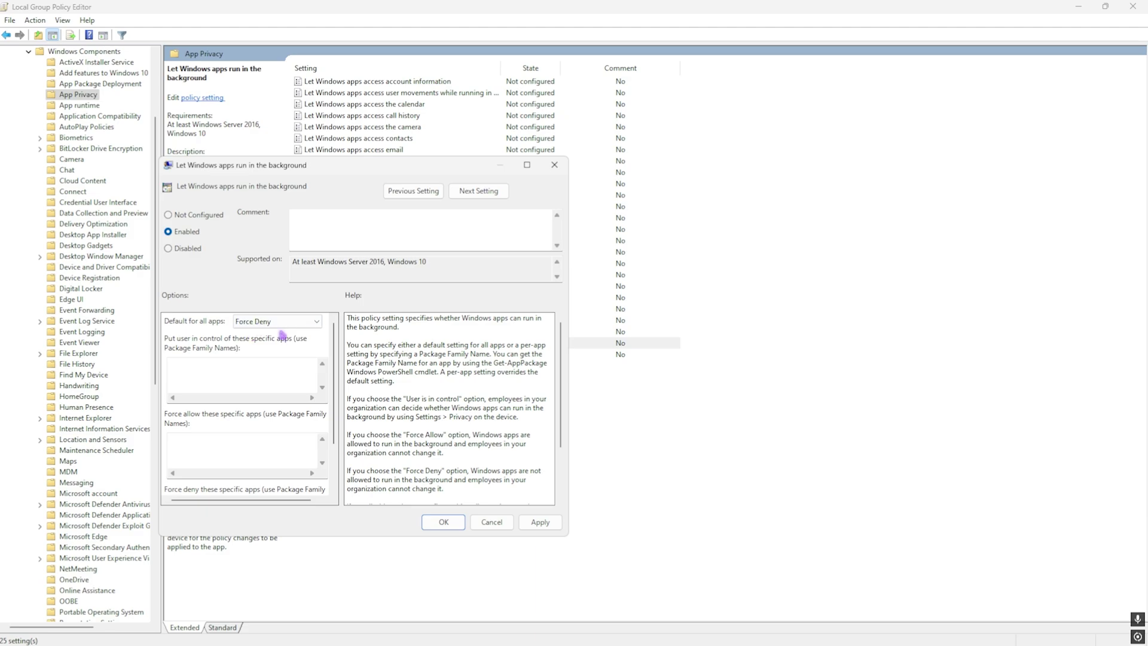
click(443, 522)
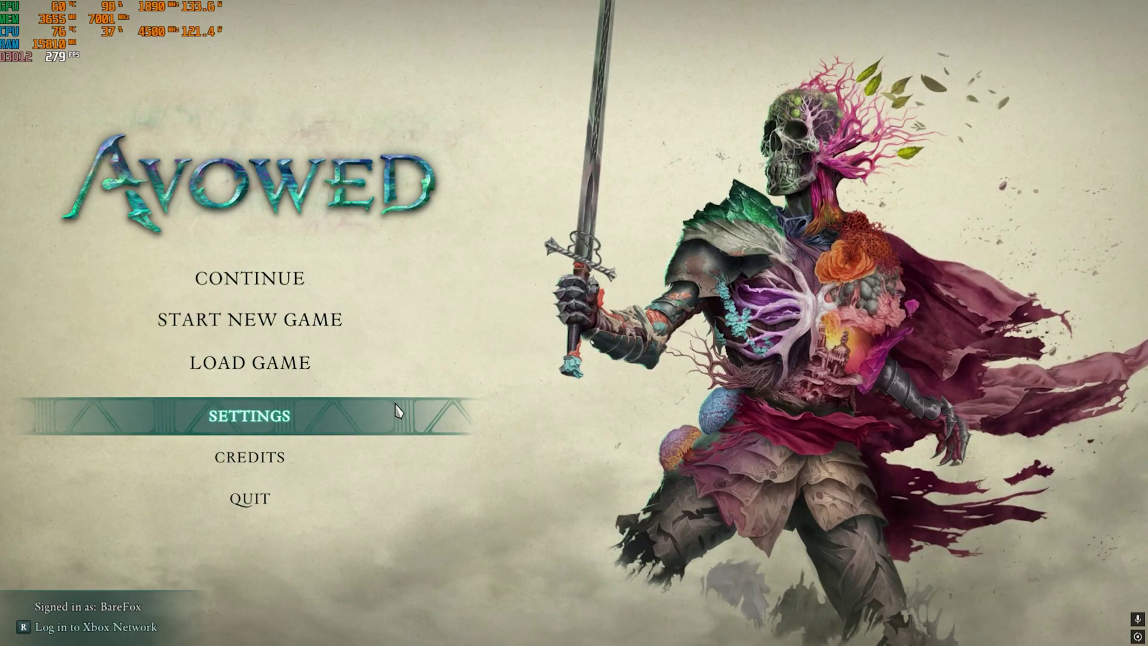
In Avowed's settings, set Frame Limit to 240 FPS and Field Of View from 105 to 100
click(357, 415)
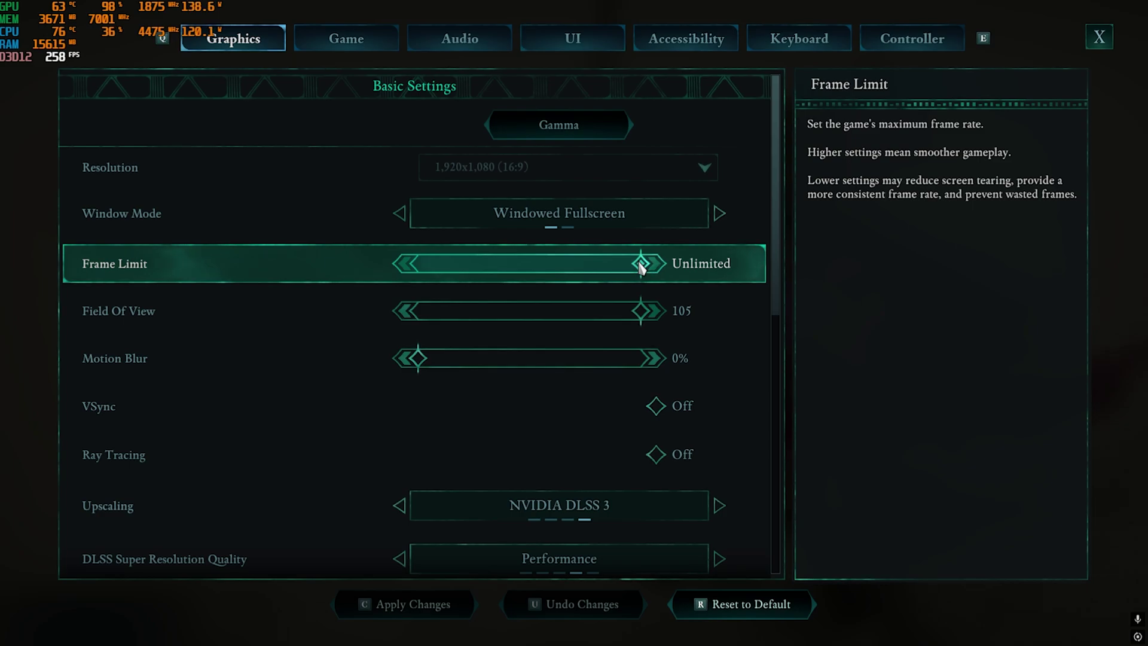
drag(641, 264, 605, 265)
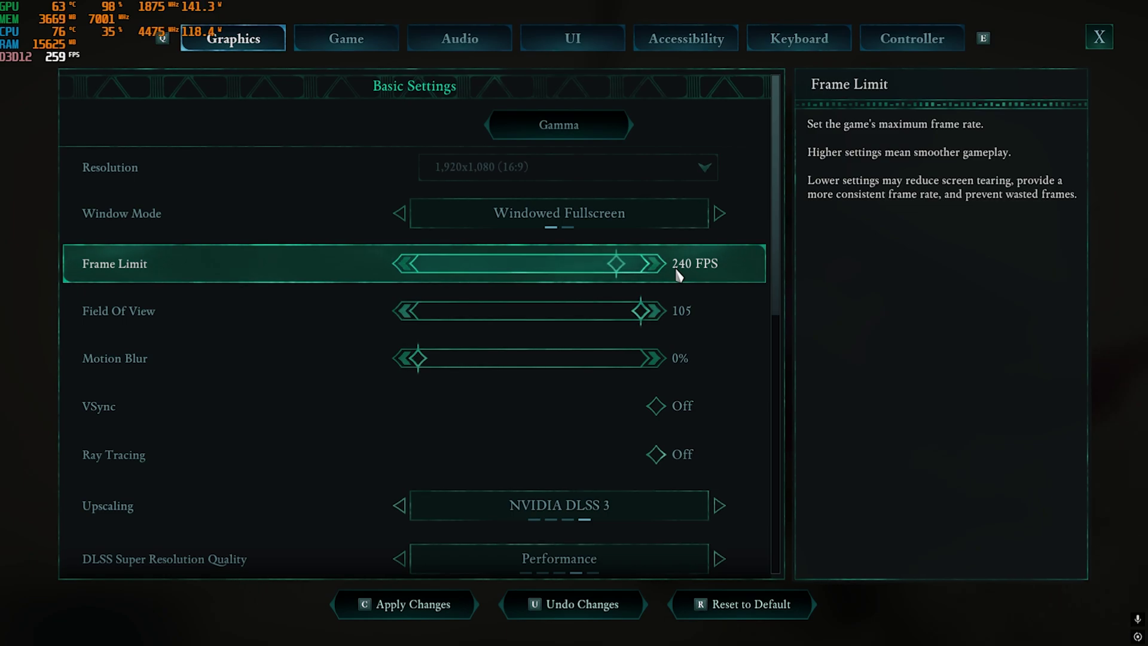
drag(643, 315, 616, 312)
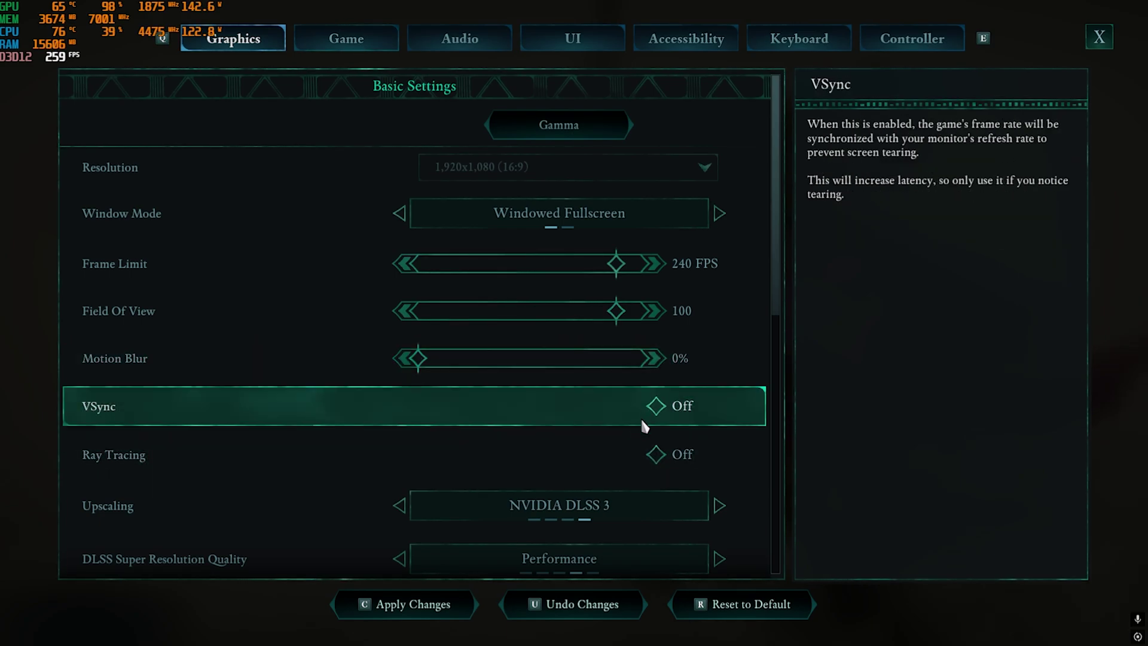
scroll(644, 441, down, 2)
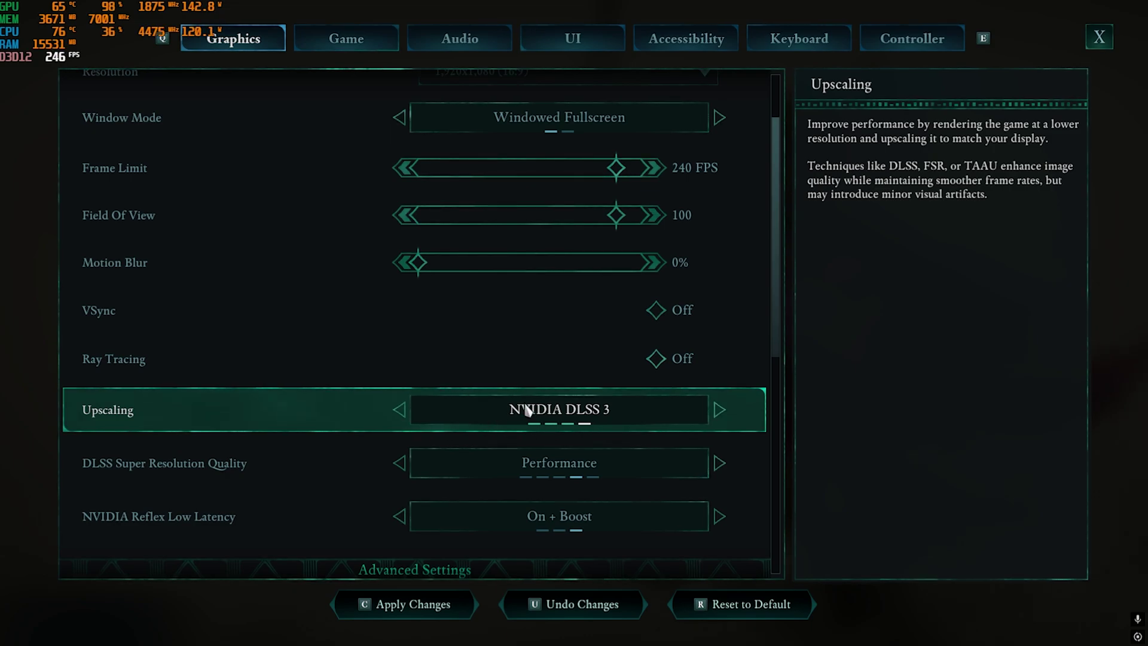
click(401, 410)
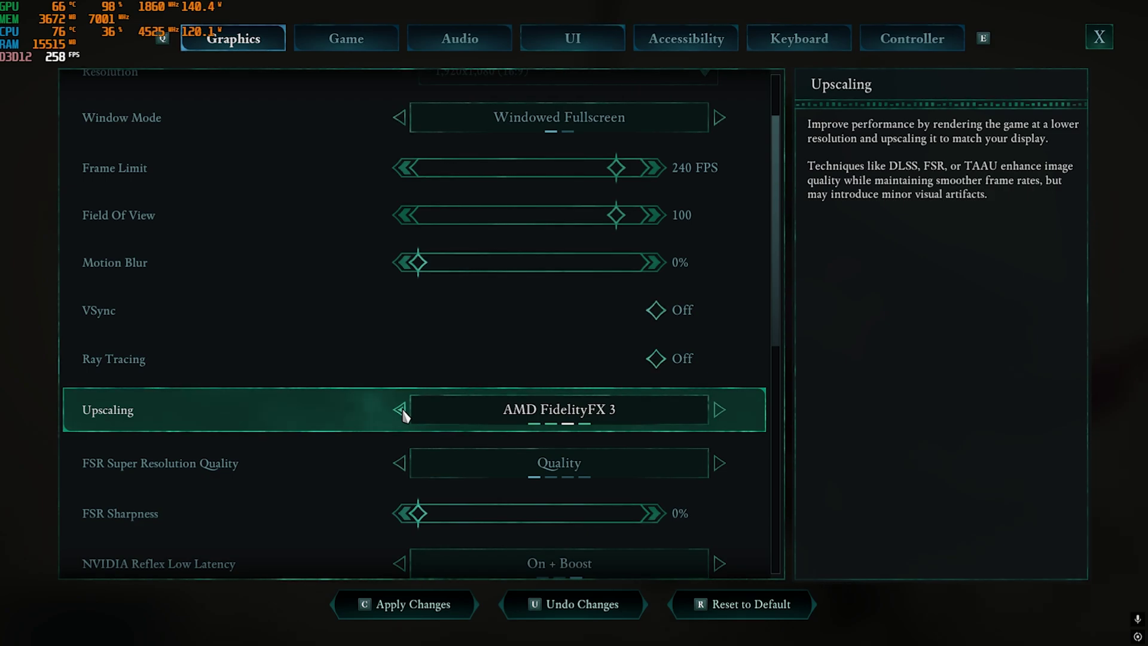
click(401, 410)
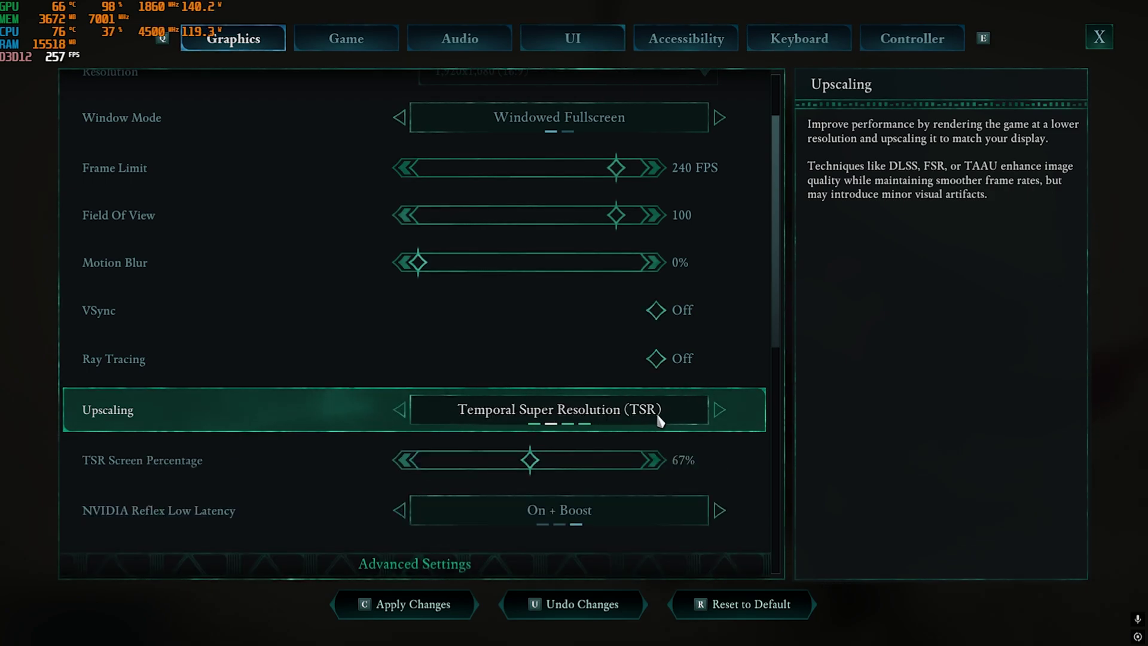
click(720, 409)
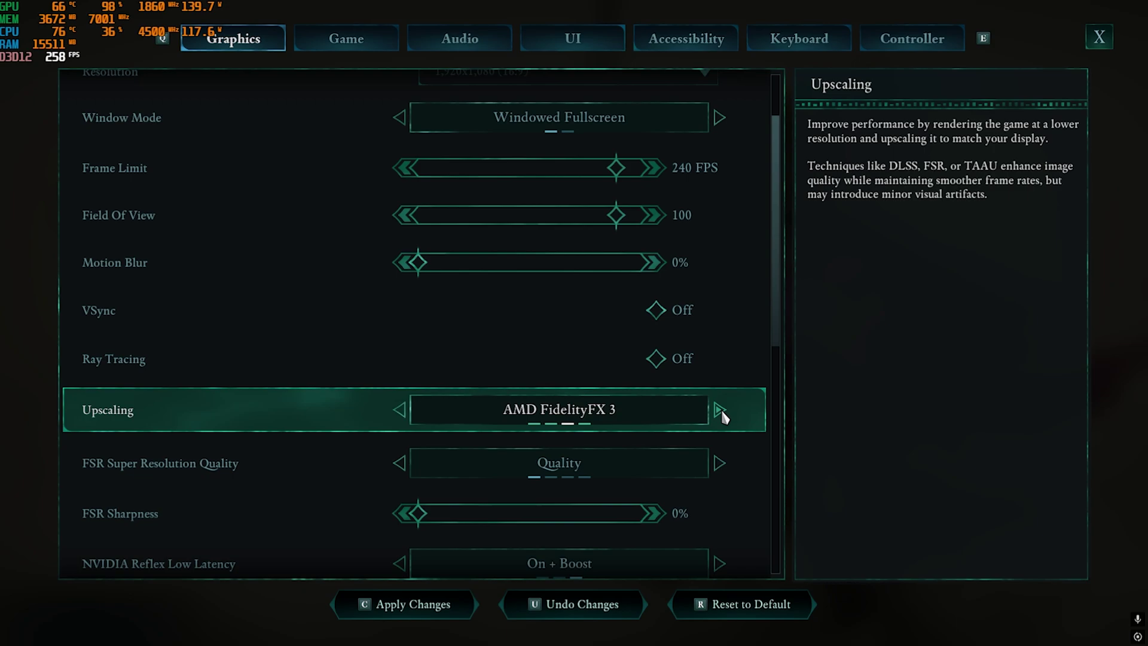
click(720, 409)
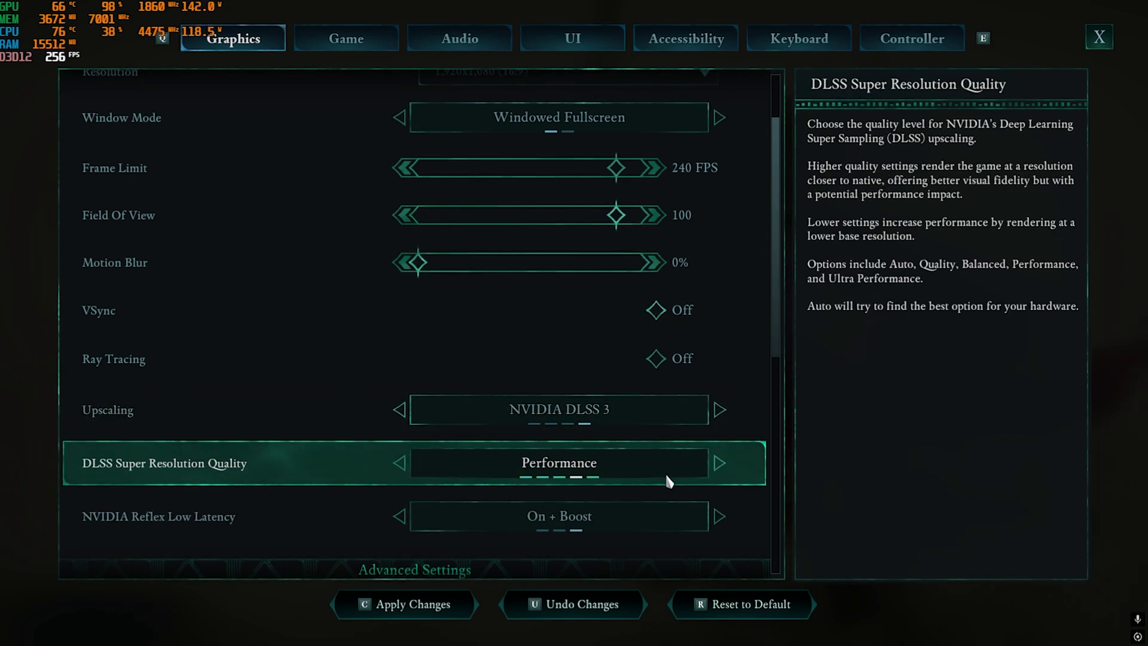
click(725, 457)
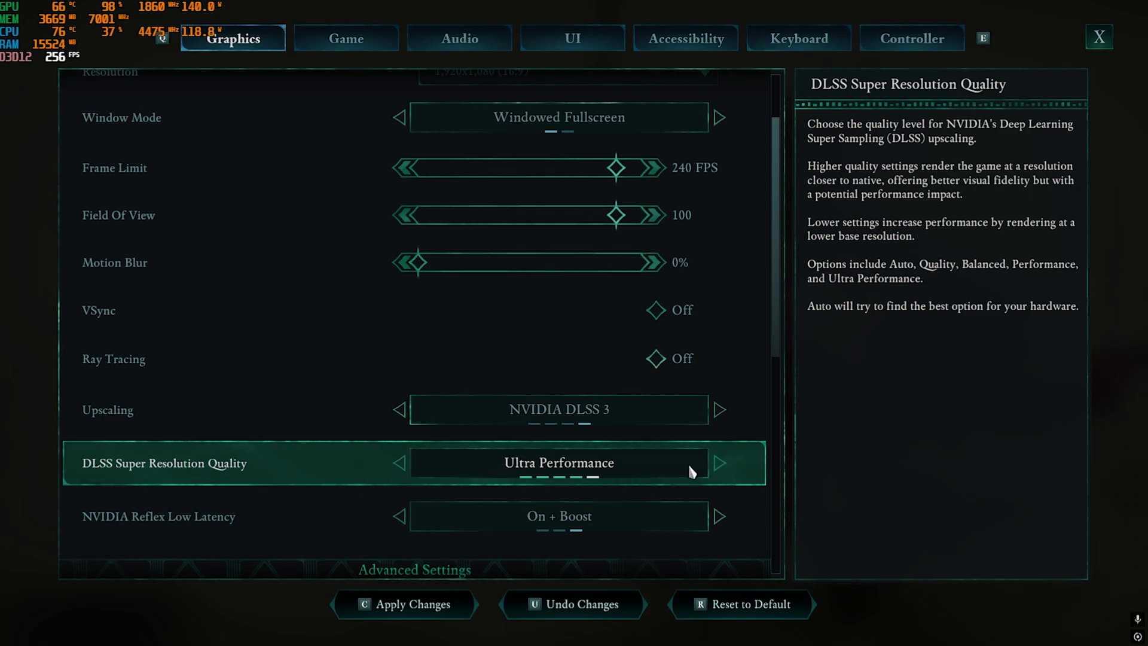
click(400, 462)
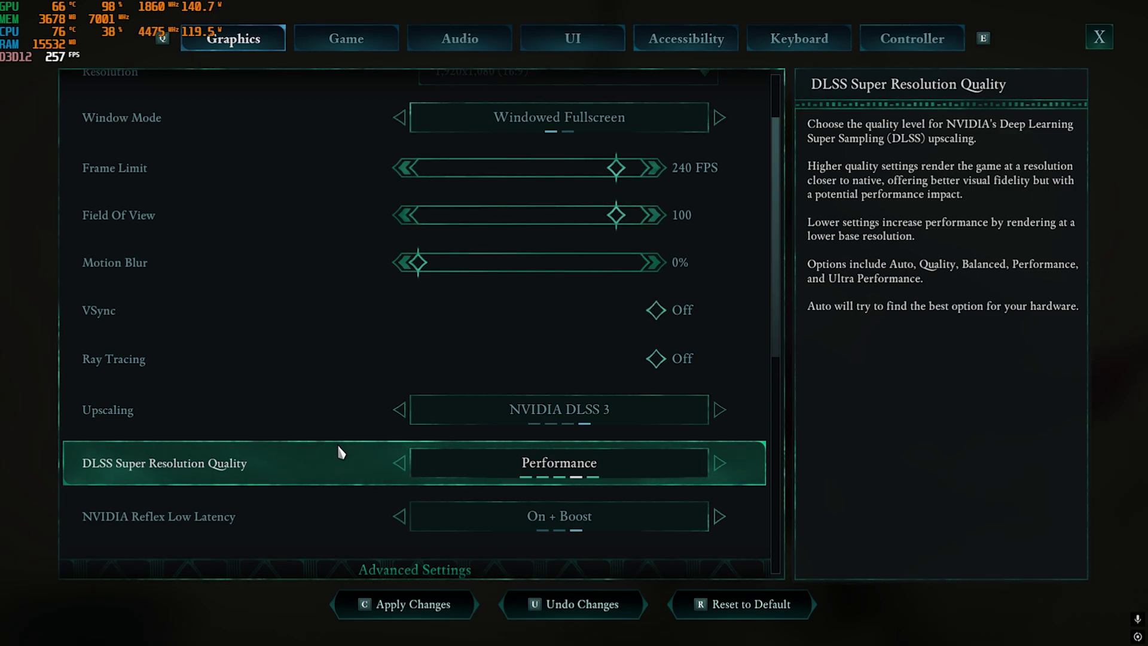
Keep Effects and Reflection Quality at Low in Advanced Settings, then apply the graphics changes
scroll(339, 447, down, 1)
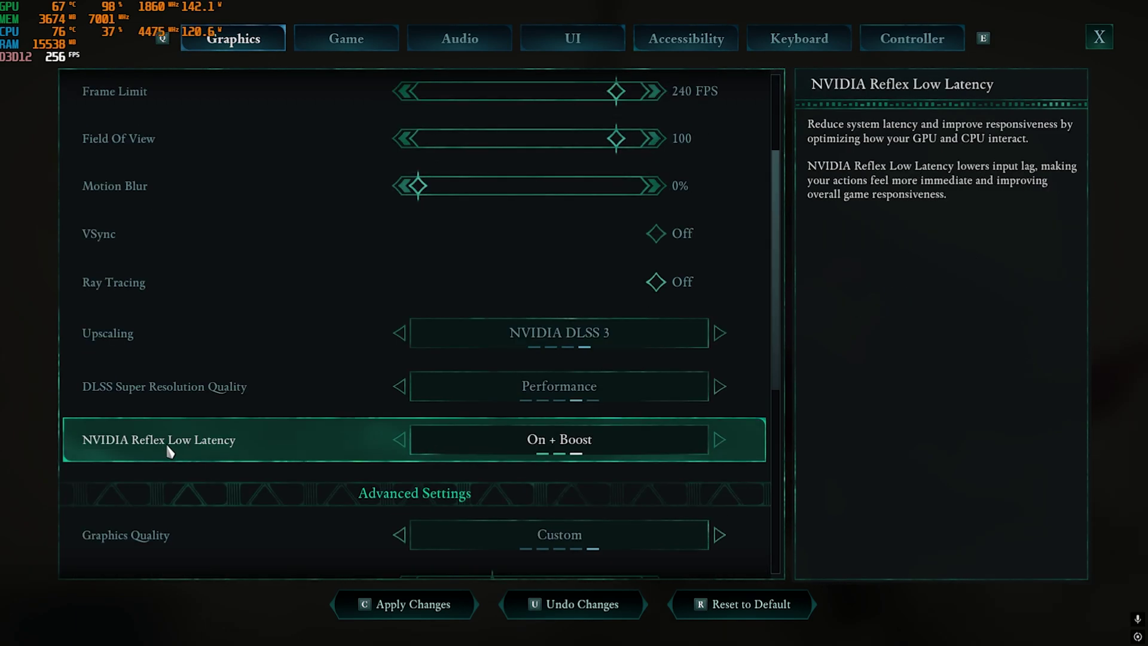
scroll(168, 446, down, 4)
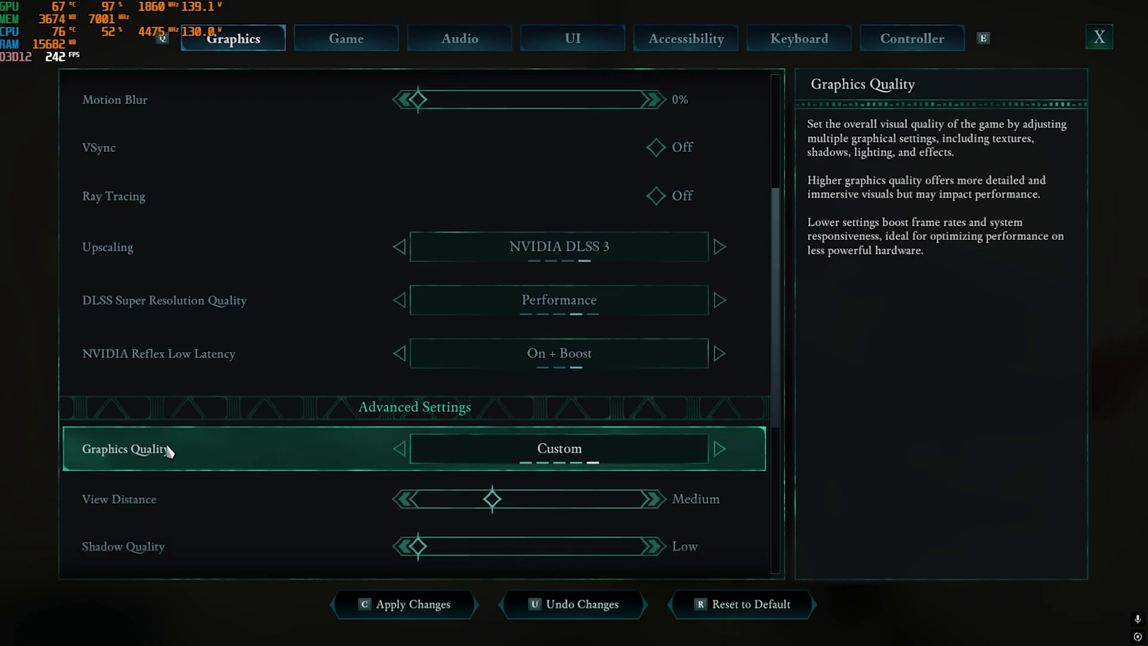
scroll(454, 249, down, 1)
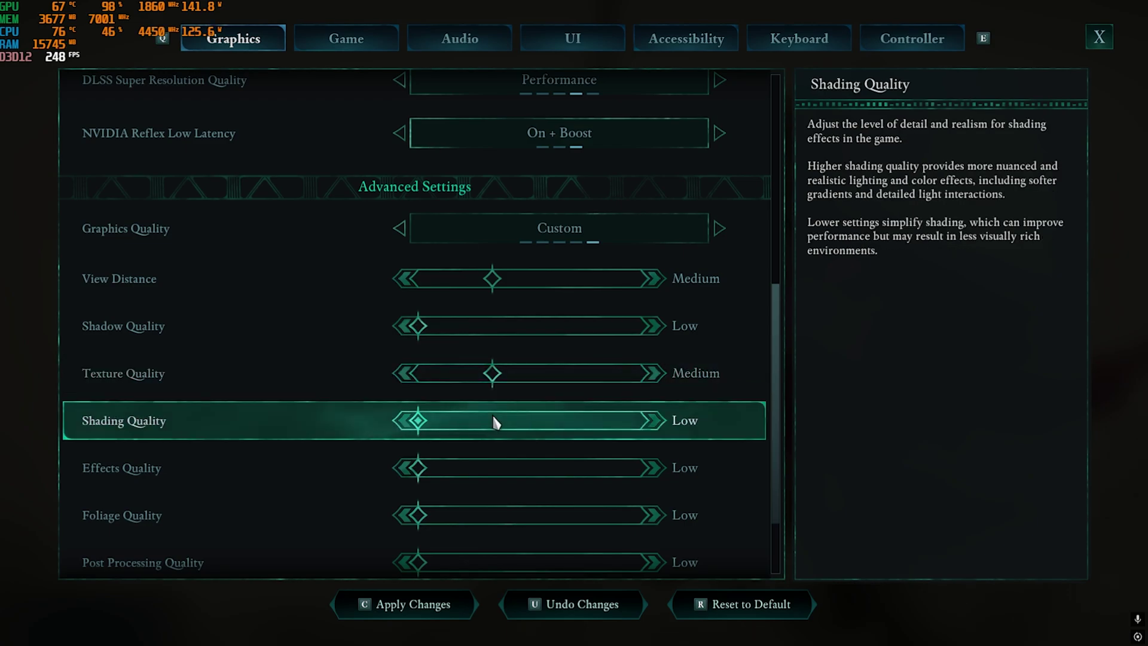
scroll(493, 414, down, 1)
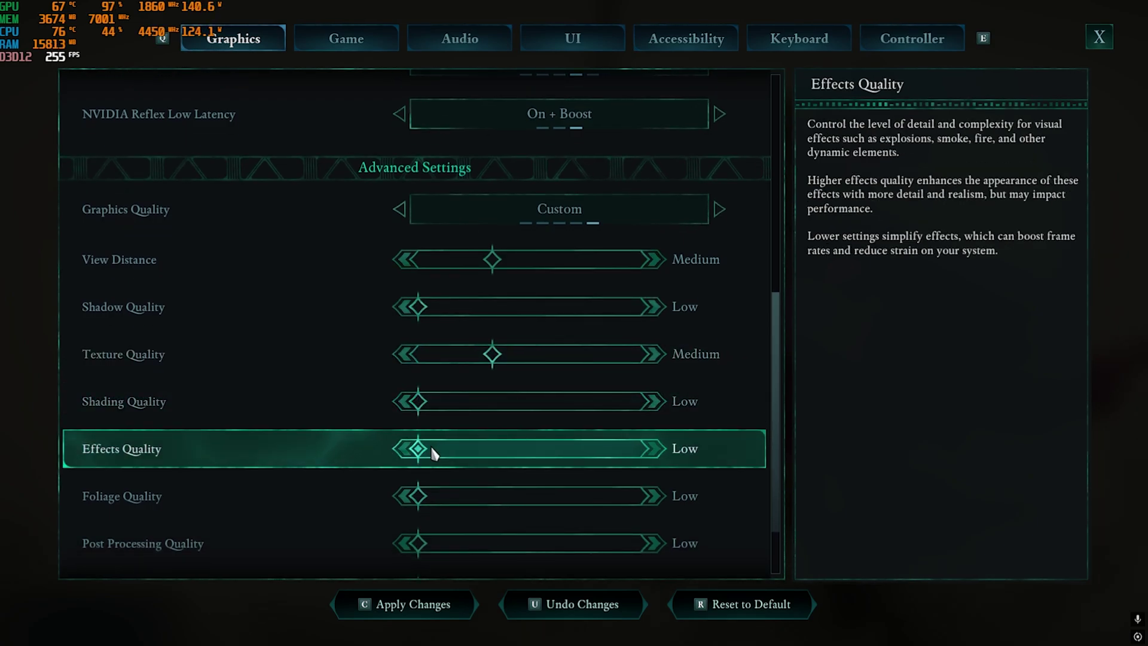
mouse_move(432, 447)
mouse_down()
mouse_move(486, 448)
mouse_move(426, 448)
mouse_up()
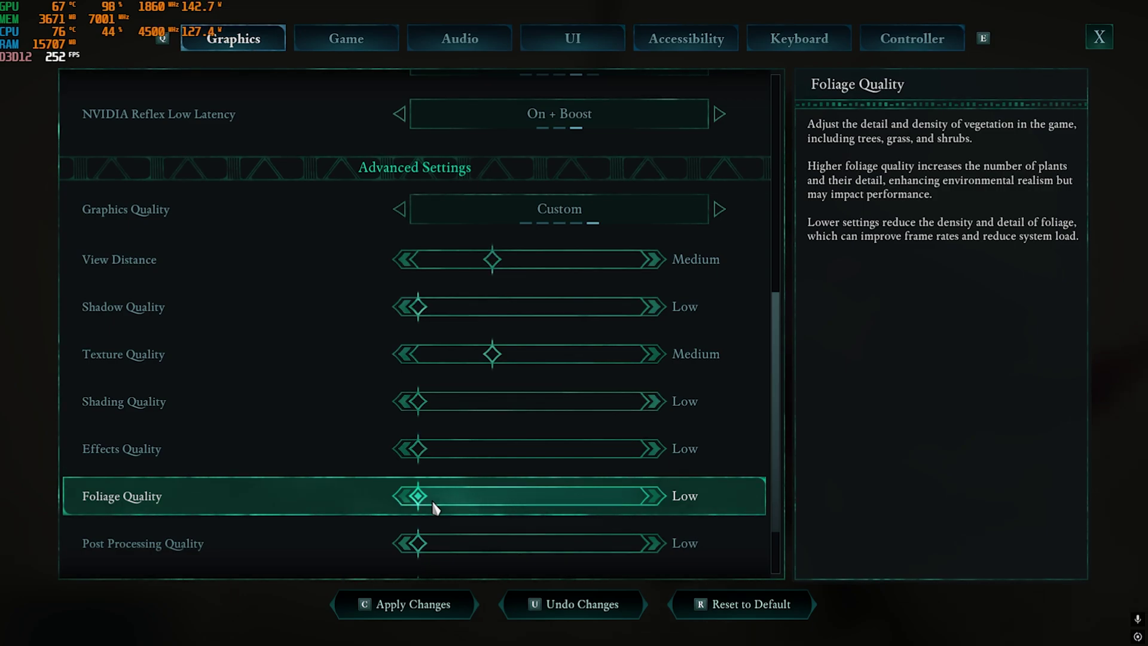
scroll(127, 429, down, 2)
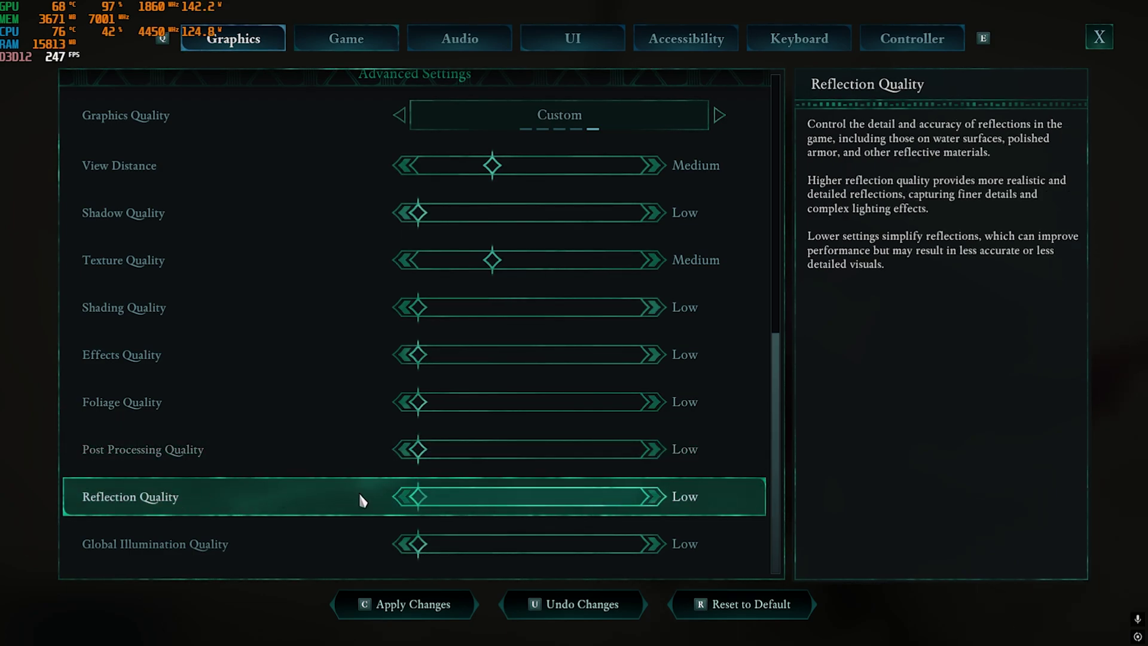
click(466, 500)
drag(466, 500, 359, 505)
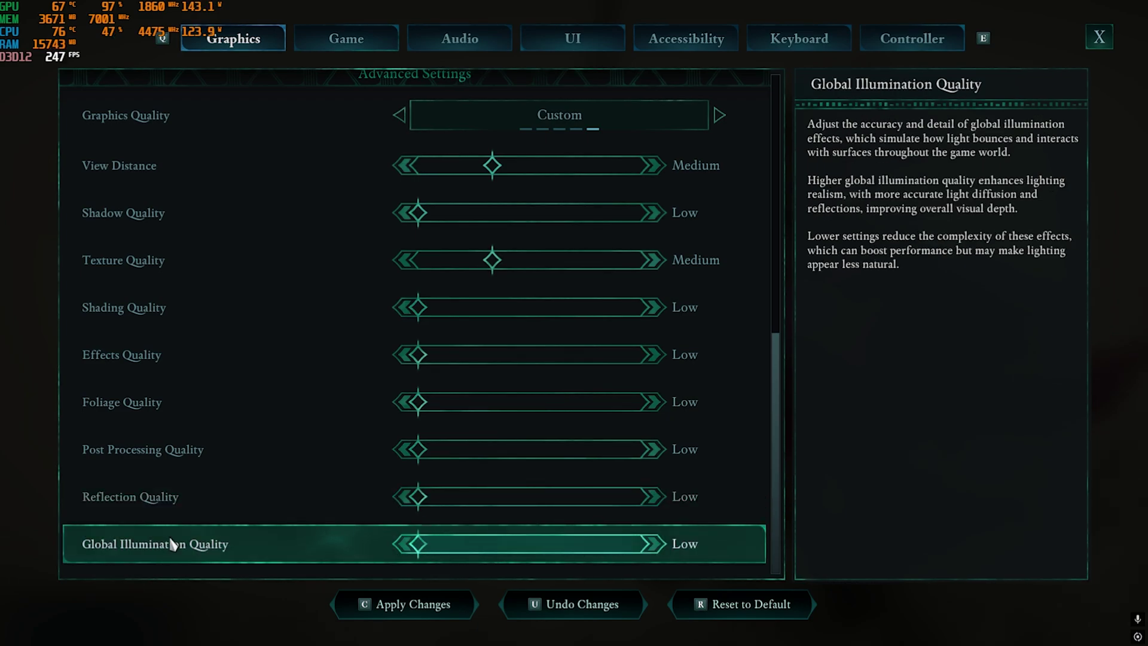
click(418, 605)
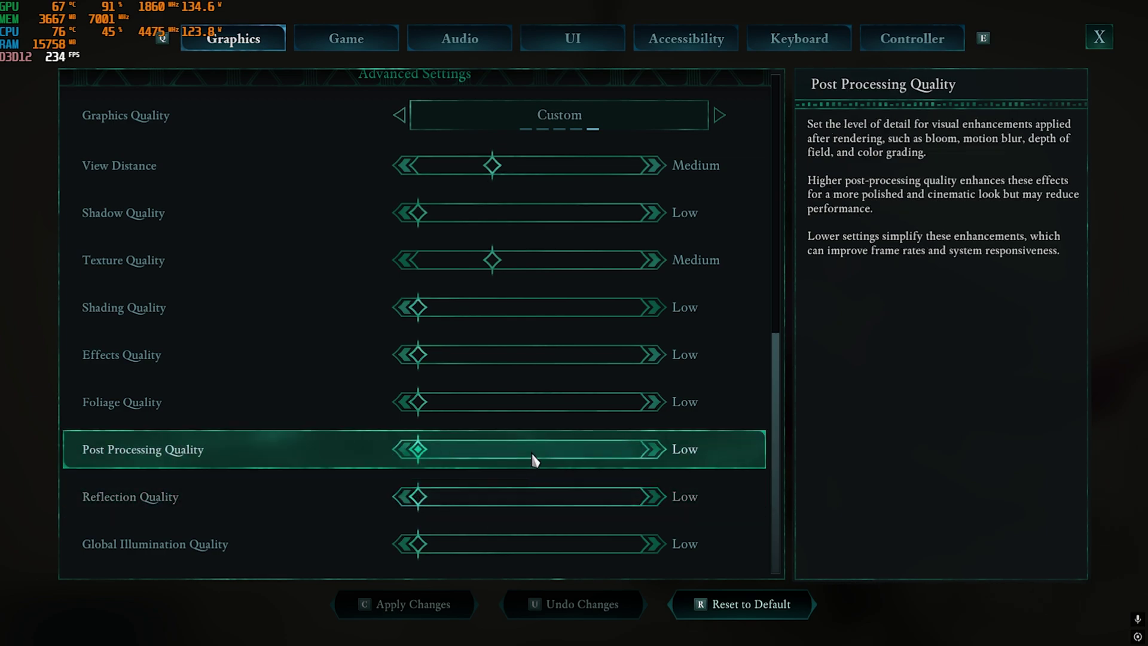
Exit the settings menu, then smash several dungeon crates with the sword
key(Escape)
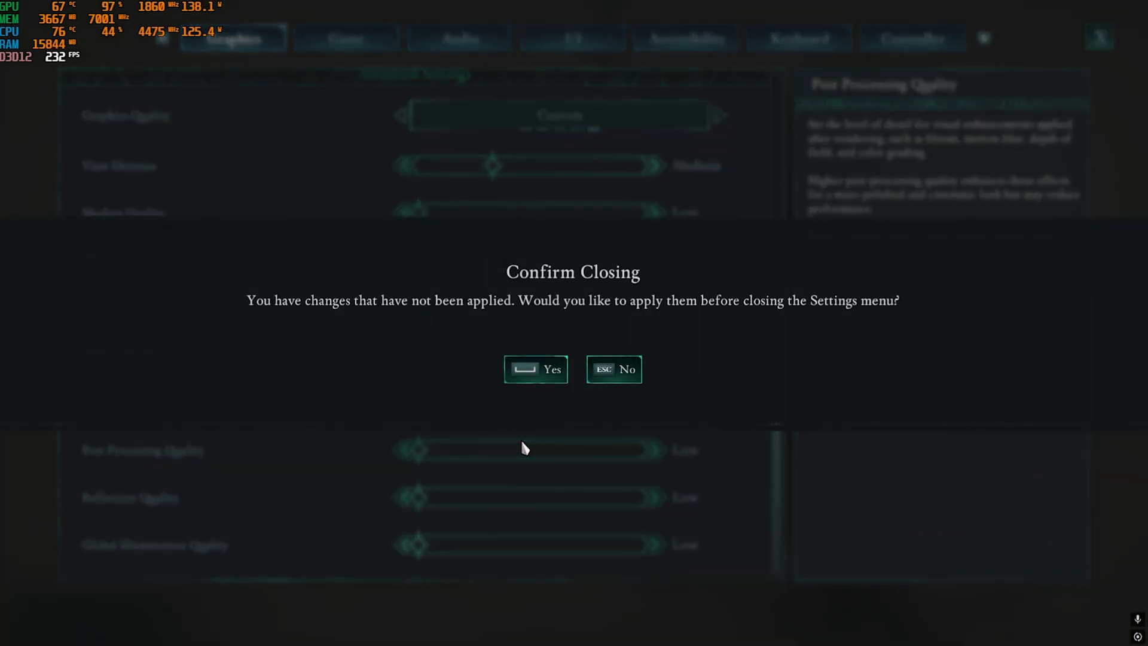
key(space)
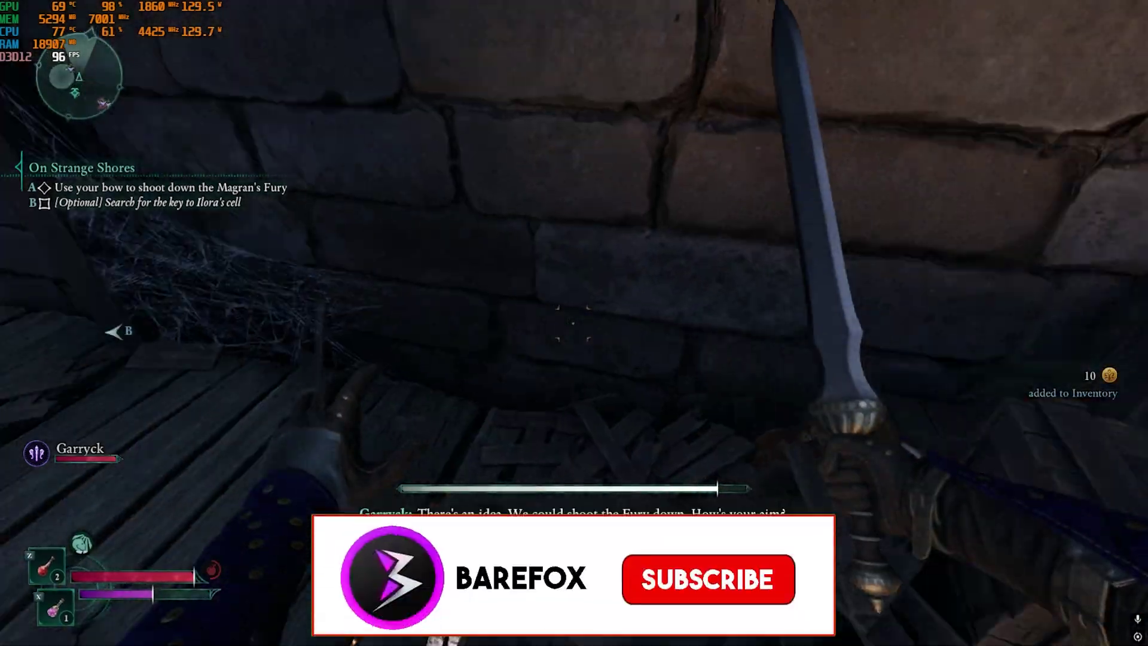
click(573, 323)
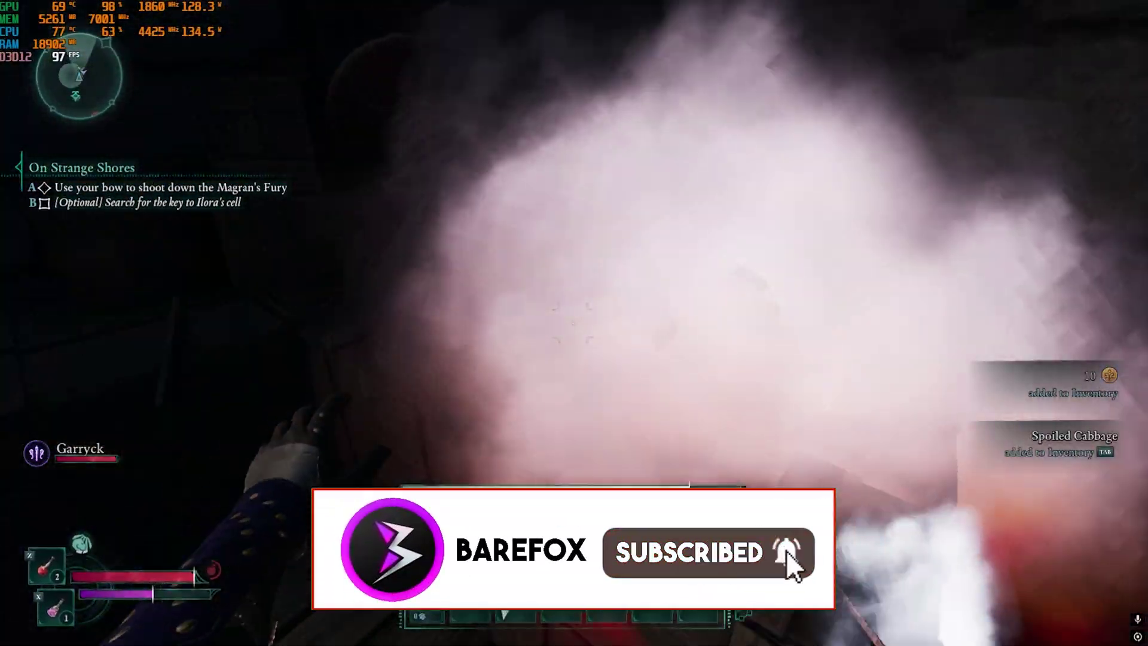
click(573, 322)
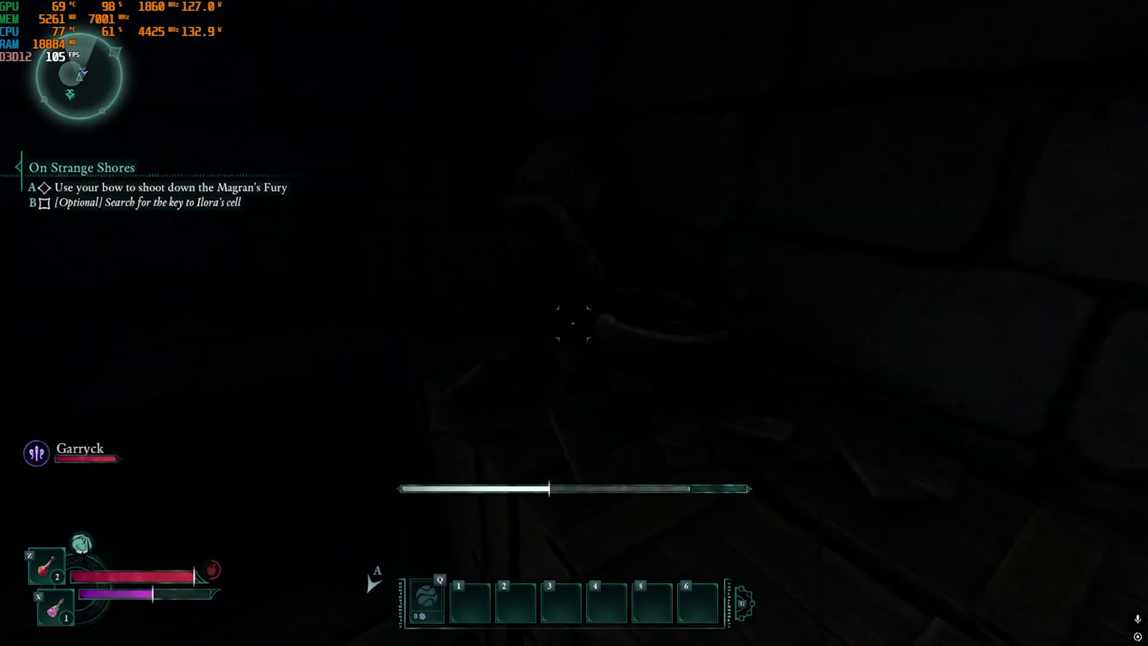
click(572, 323)
click(572, 323)
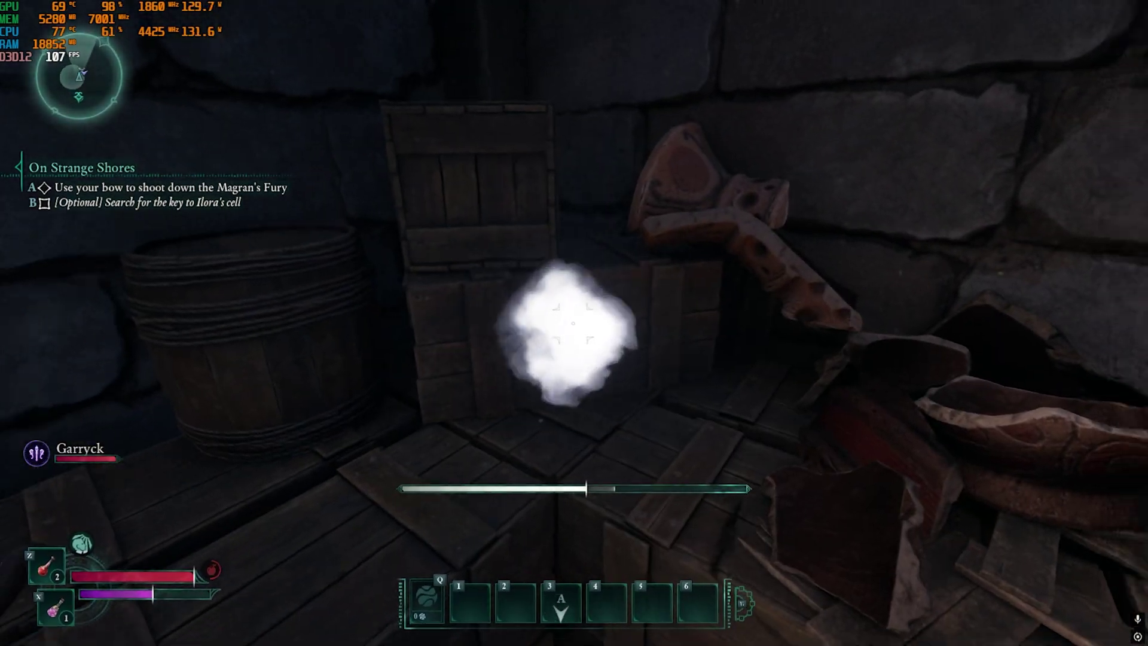